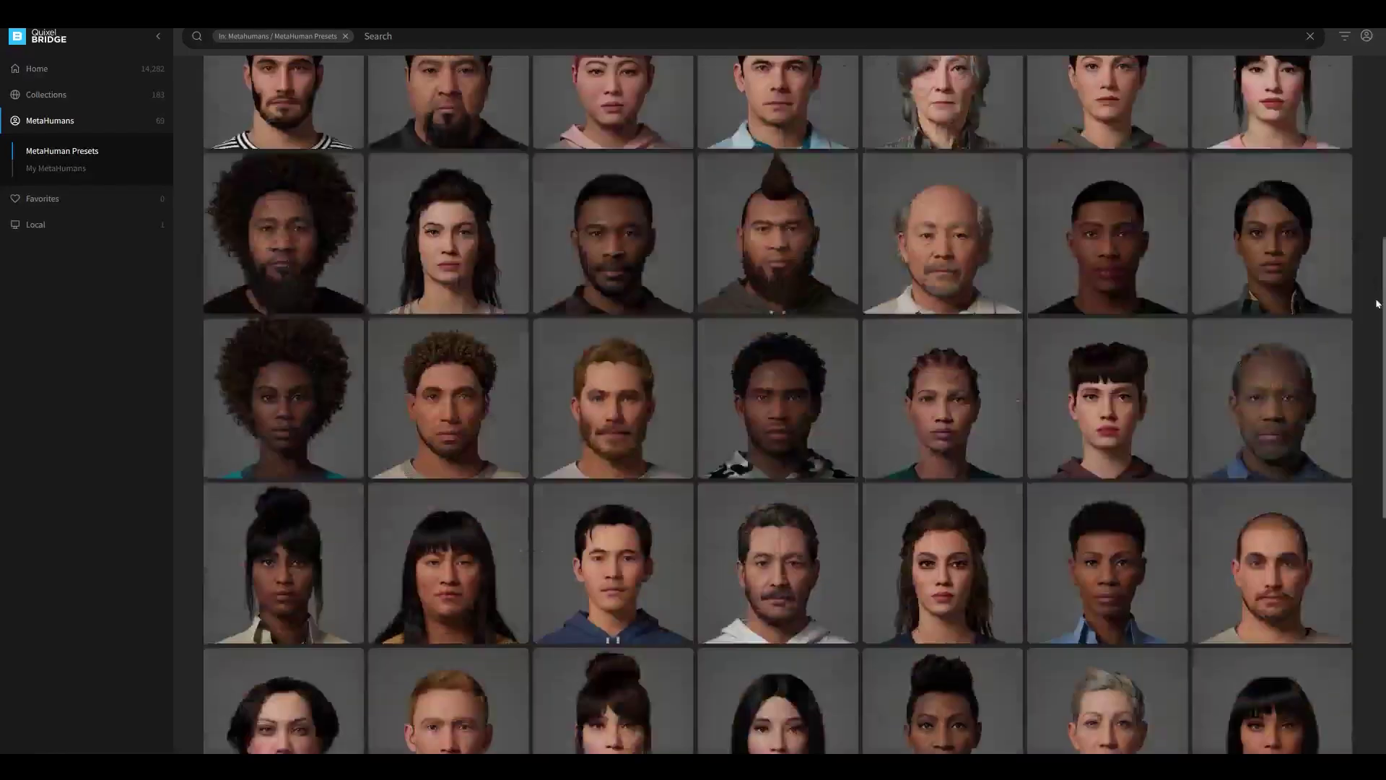
# Go from the Body settings to the Head tab, then Materials, scrolling the Skin panel to Accents.
pyautogui.scroll(-5, 1378, 304)
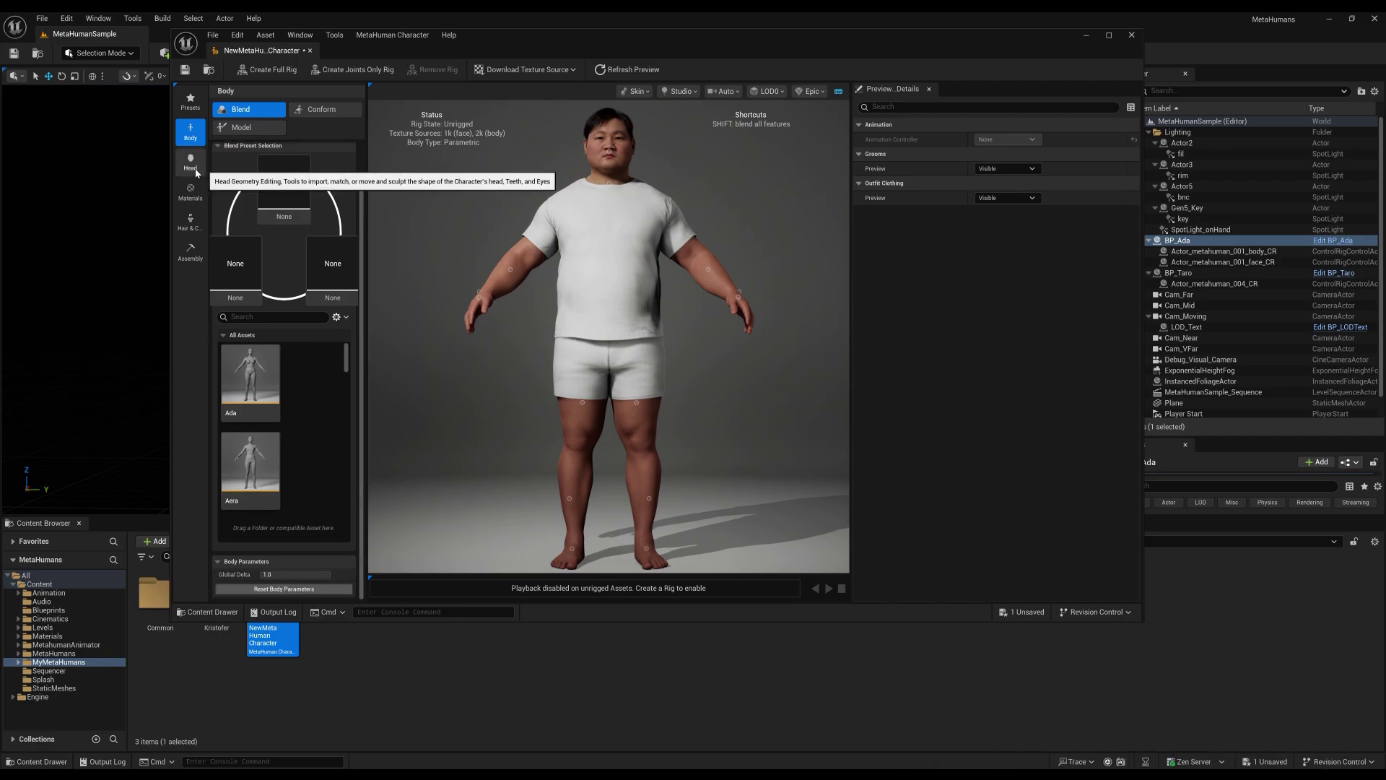
pyautogui.click(183, 172)
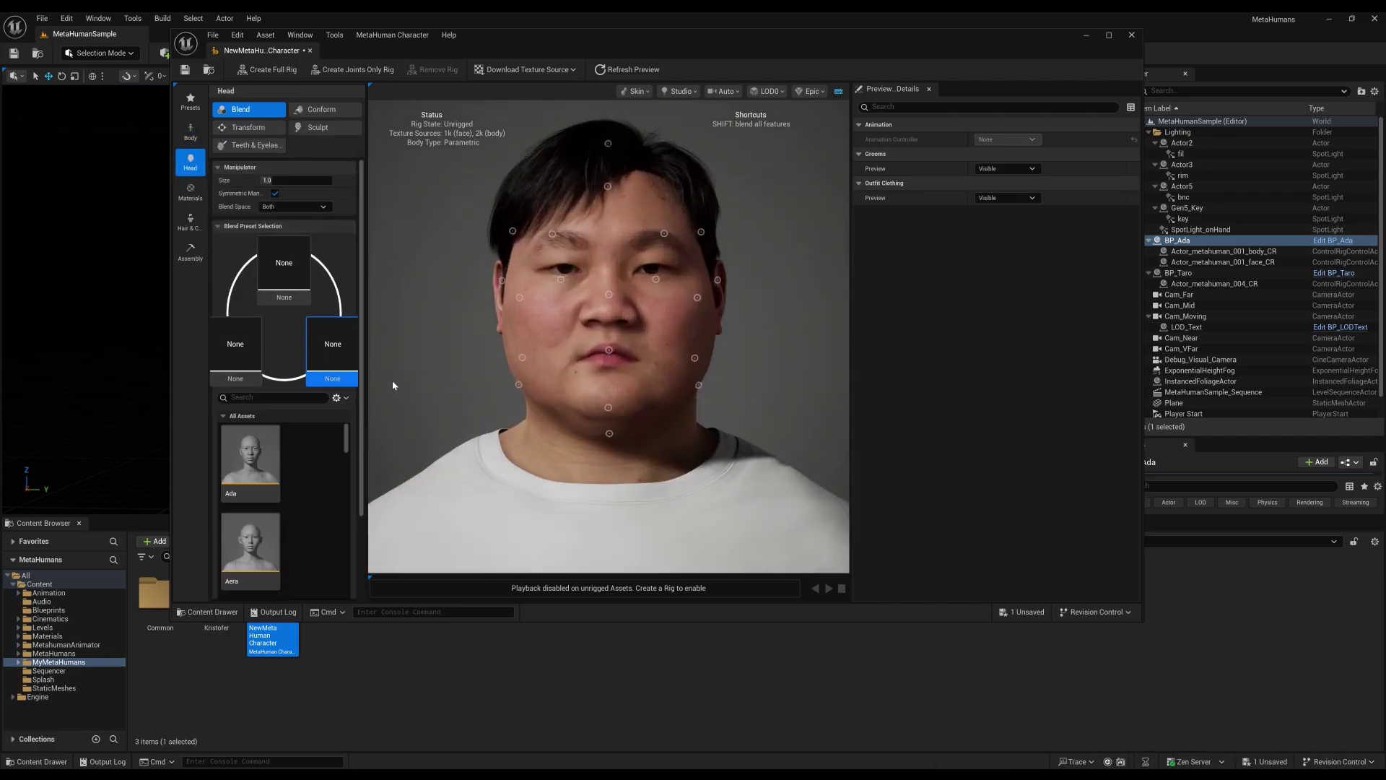
pyautogui.click(190, 191)
pyautogui.scroll(-5, 365, 445)
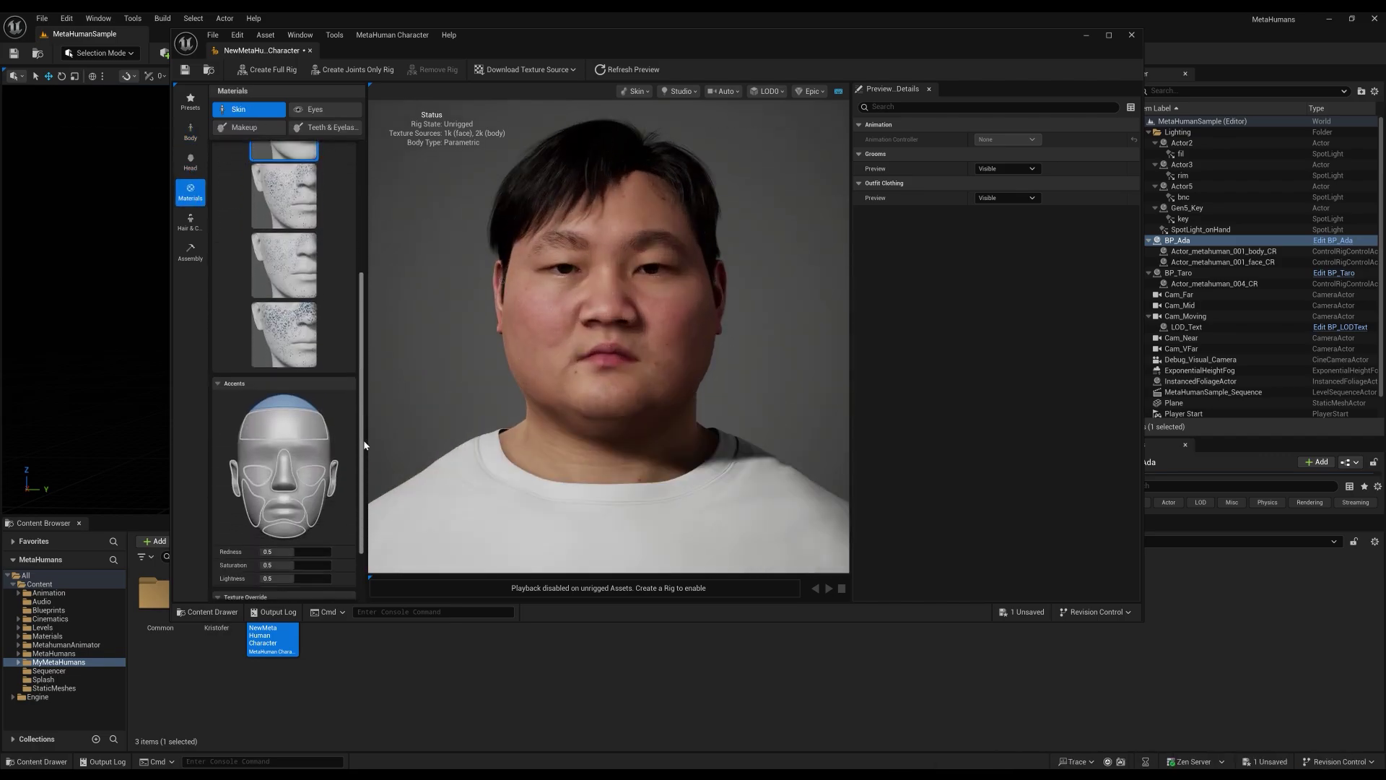
# Assemble the exported MetaHuman in Character Assembler and confirm the character import.
pyautogui.click(190, 222)
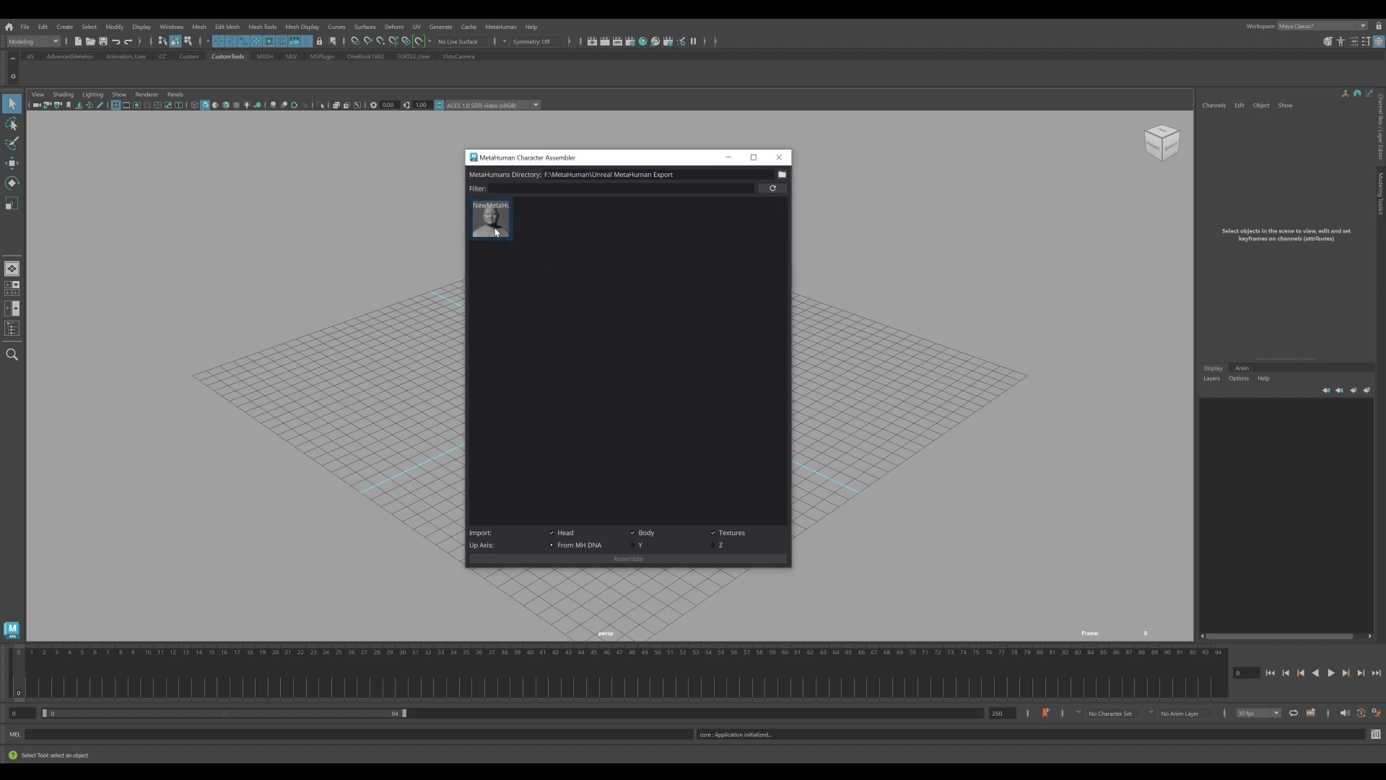
pyautogui.click(628, 559)
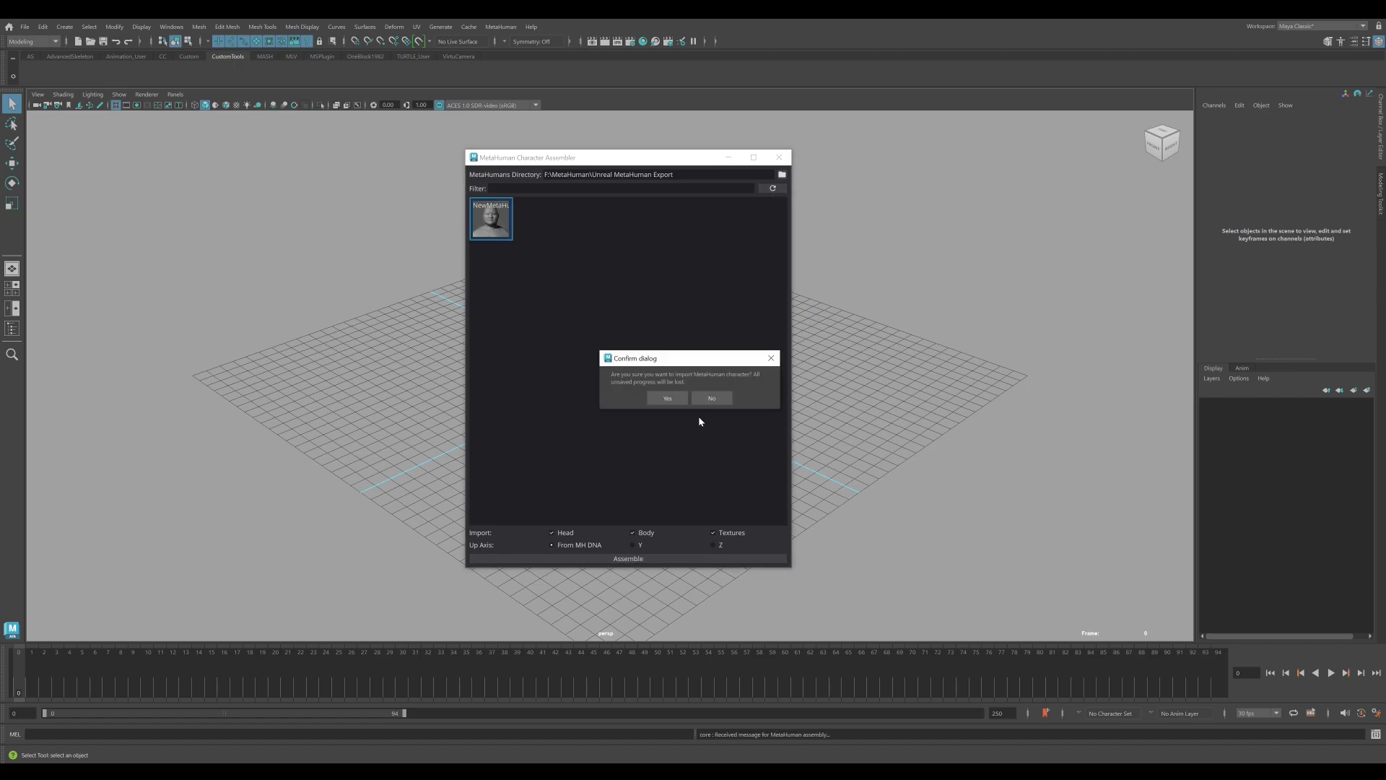
pyautogui.click(666, 400)
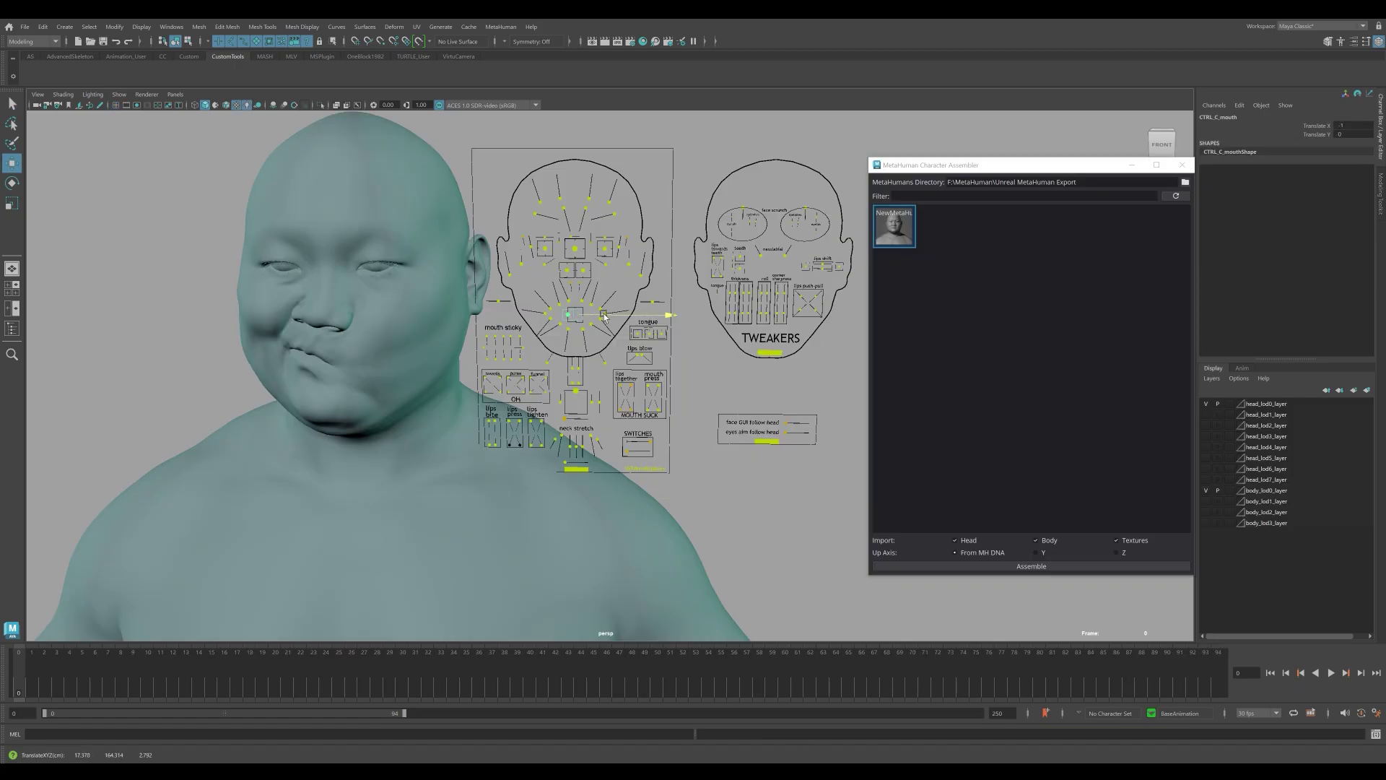
# Test the face rig by pulling the mouth control, undoing it, and raising the eye control.
pyautogui.moveTo(619, 316); pyautogui.dragTo(630, 316)
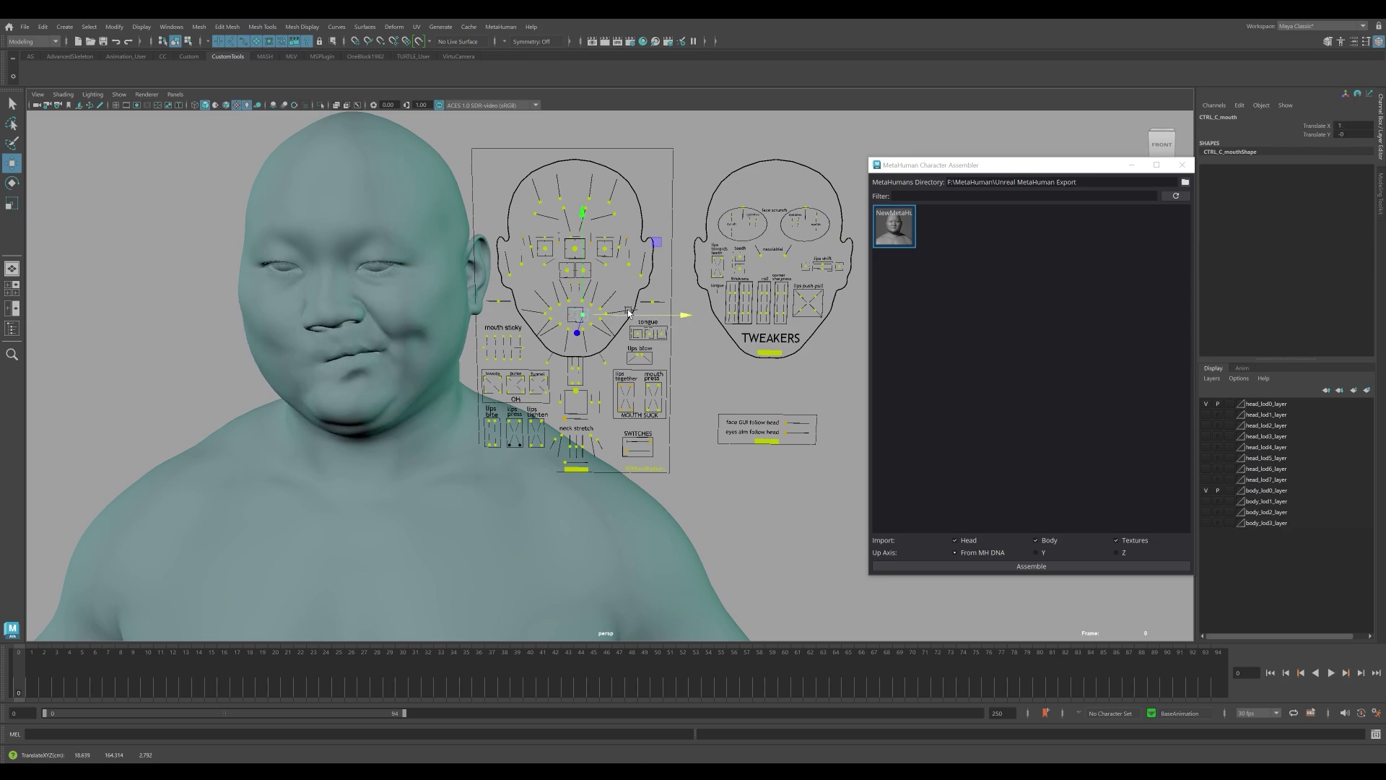
pyautogui.hotkey('ctrl', 'z')
pyautogui.click(575, 252)
pyautogui.moveTo(575, 253); pyautogui.dragTo(575, 233)
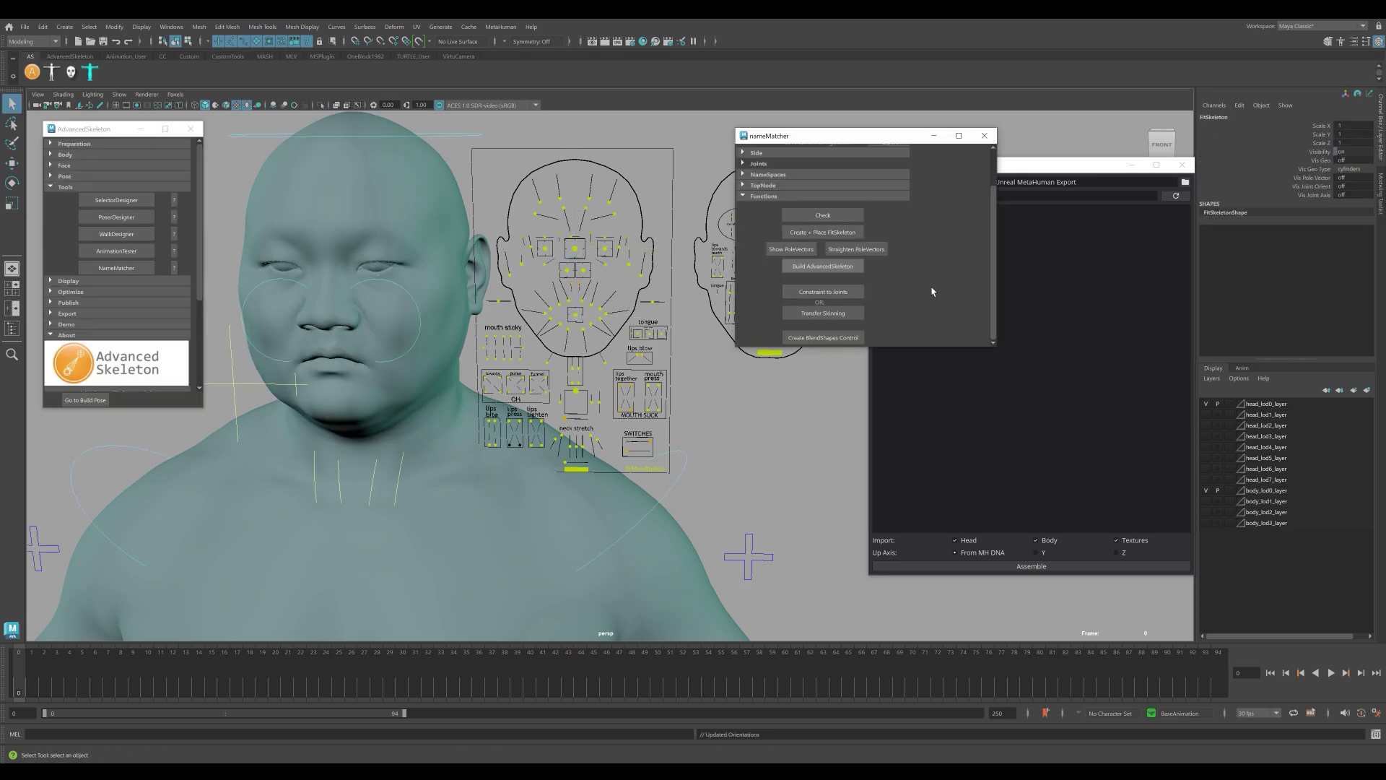
# Build the Advanced Skeleton body rig and test the left shoulder, left wrist and head FK controls.
pyautogui.click(852, 266)
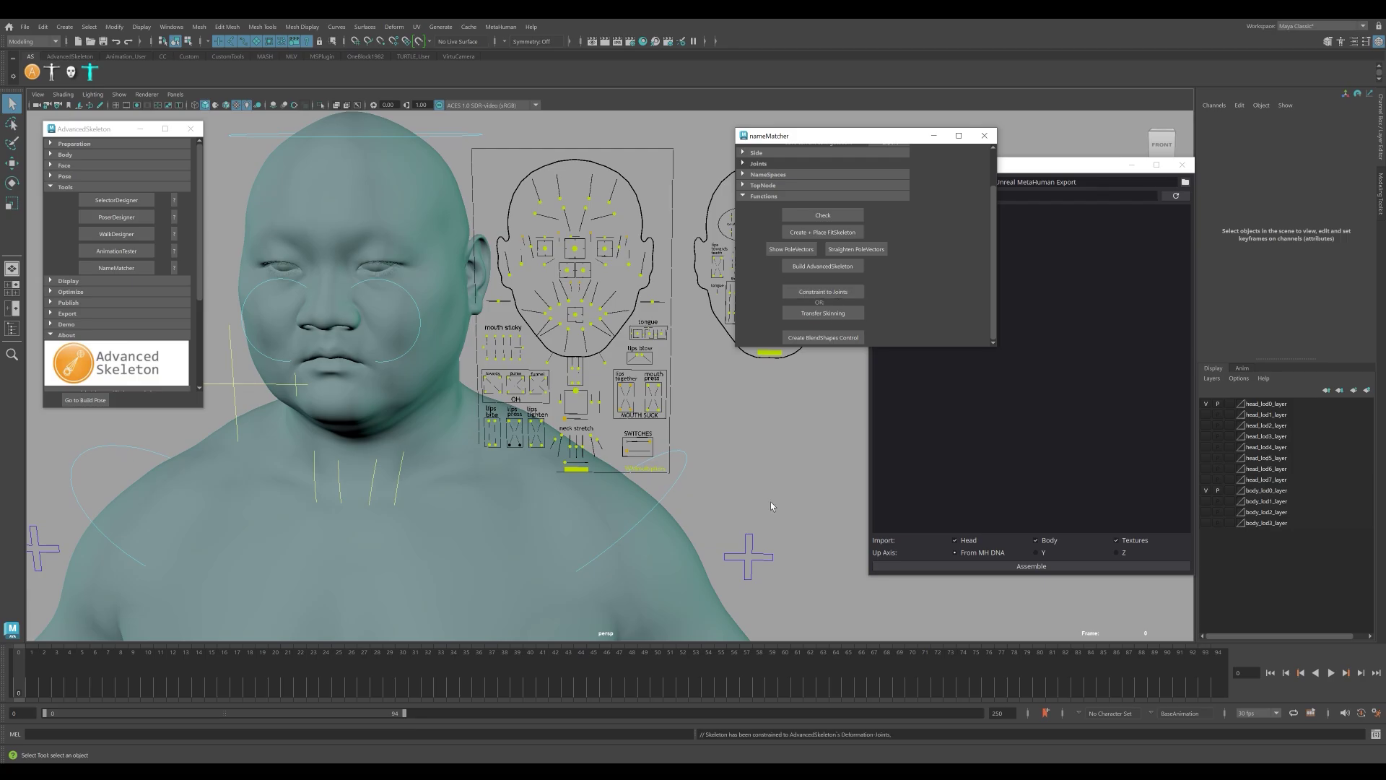
pyautogui.scroll(-5, 771, 505)
pyautogui.click(662, 421)
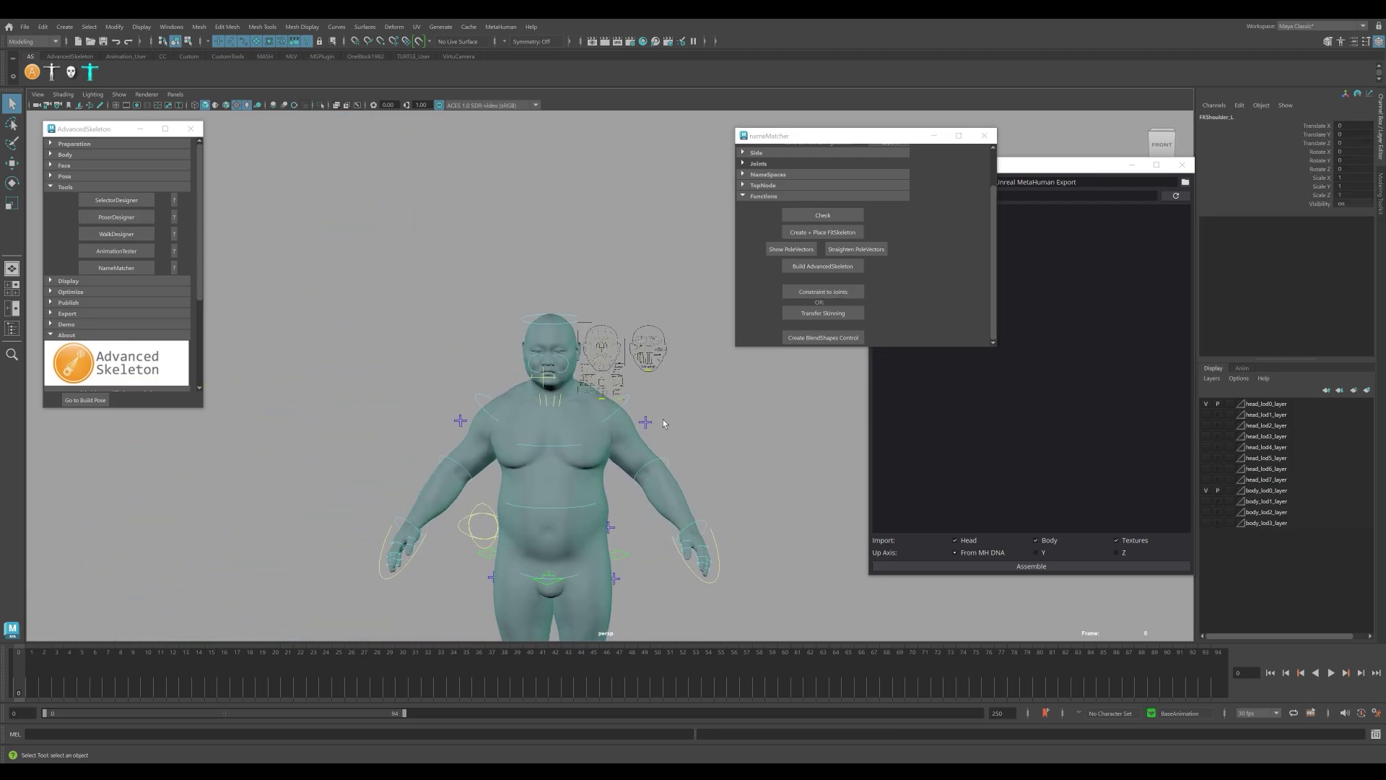
pyautogui.press('e')
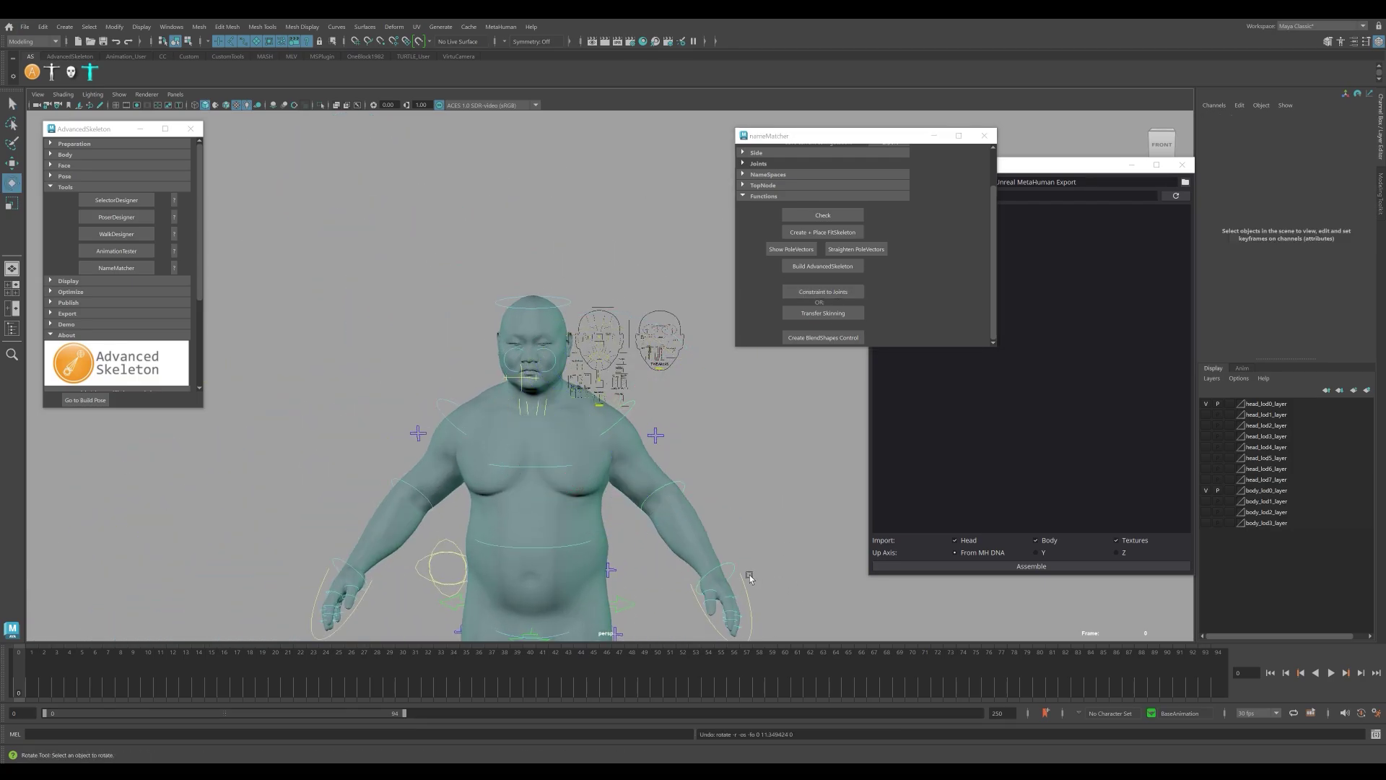
pyautogui.click(715, 596)
pyautogui.click(532, 299)
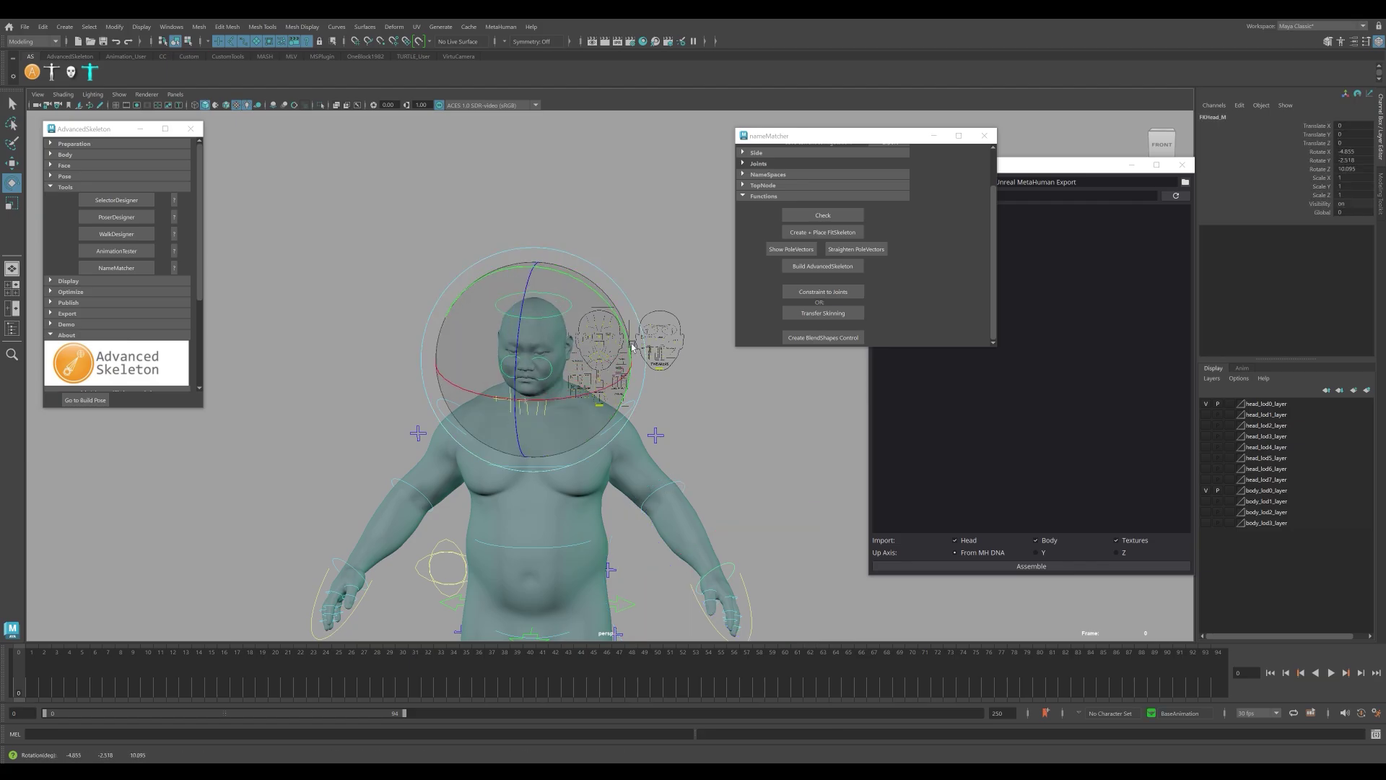
pyautogui.click(490, 431)
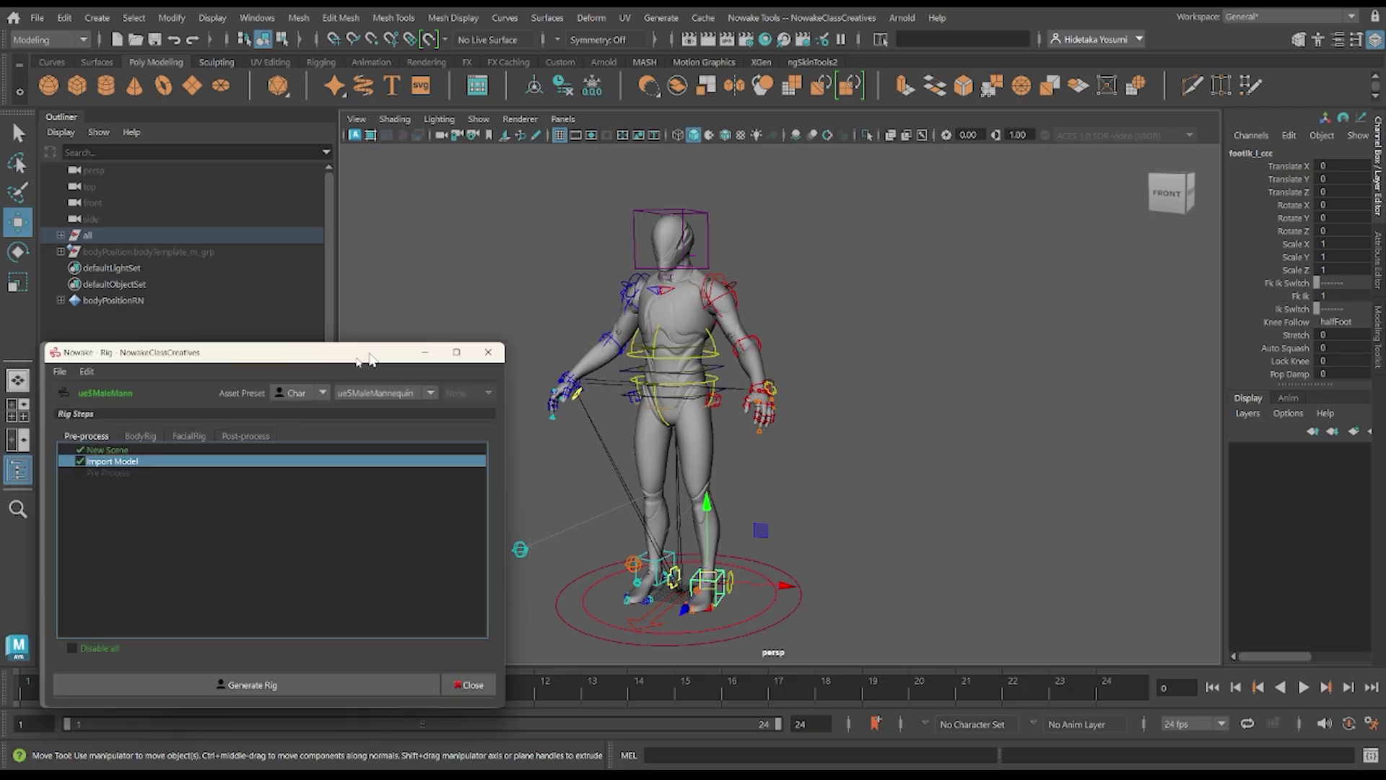
# Show the body rig steps, select Post Body Rig Process, and view the add-step options.
pyautogui.click(306, 292)
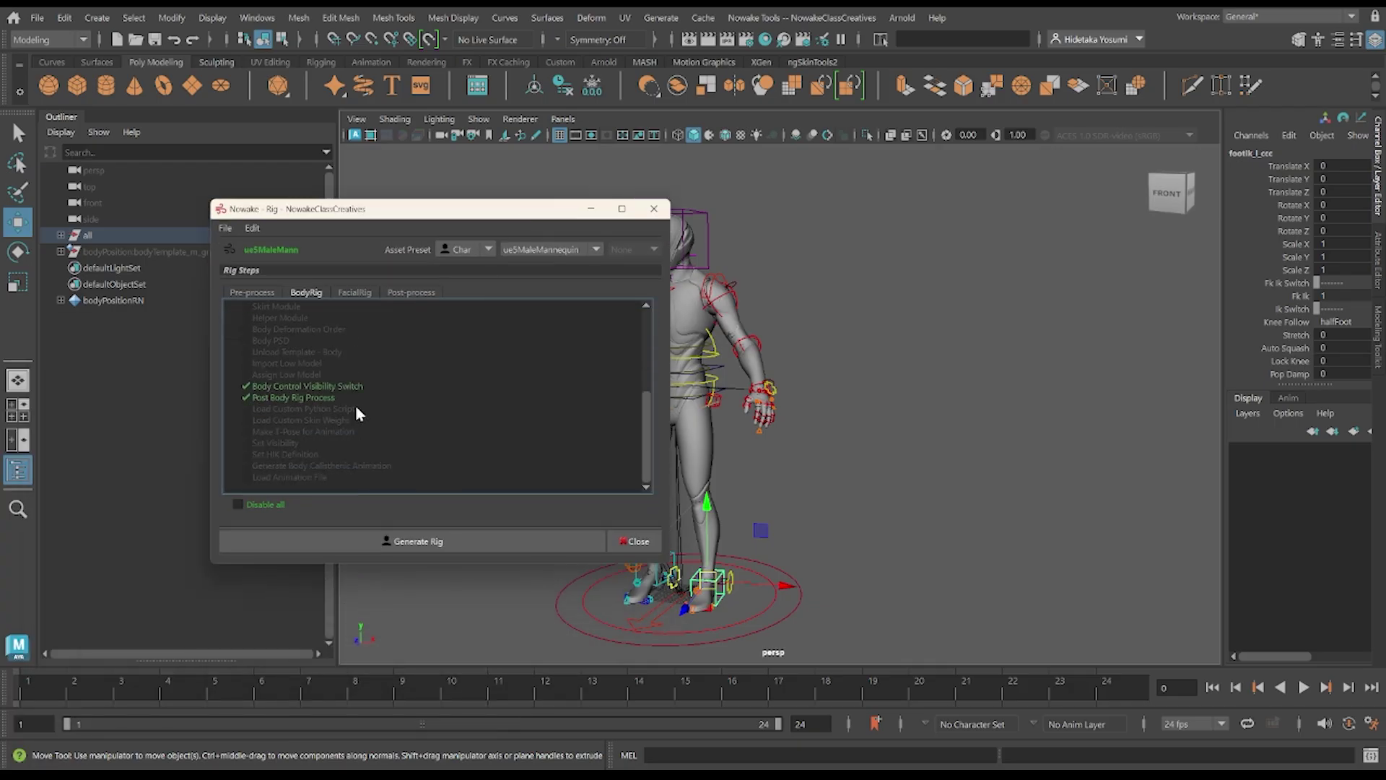
pyautogui.click(293, 398)
pyautogui.rightClick(292, 405)
pyautogui.moveTo(383, 465)
pyautogui.moveTo(505, 464)
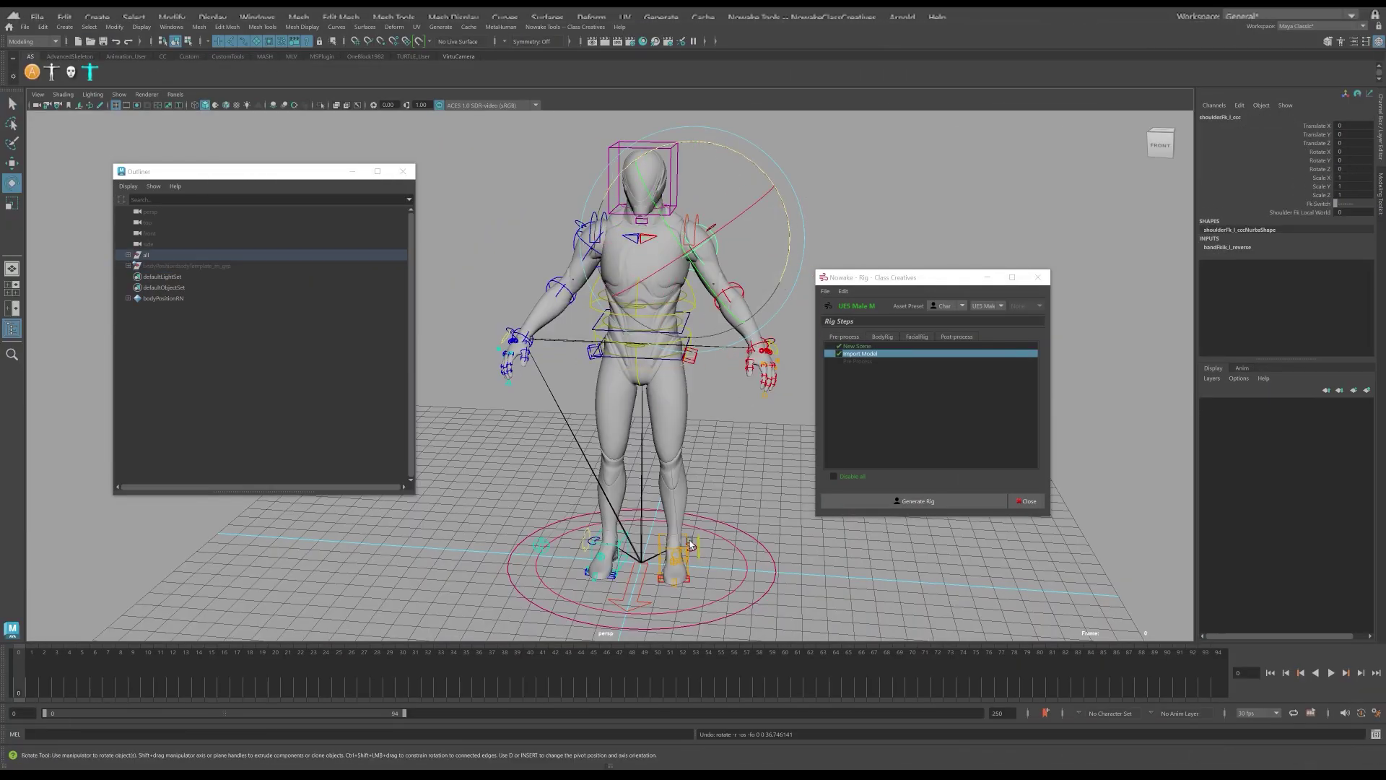
# Lift the right leg with the right foot IK control, then undo to restore the rest pose.
pyautogui.click(614, 574)
pyautogui.moveTo(613, 574); pyautogui.dragTo(633, 435)
pyautogui.hotkey('ctrl', 'z')
pyautogui.hotkey('ctrl', 'z')
pyautogui.hotkey('ctrl', 'z')
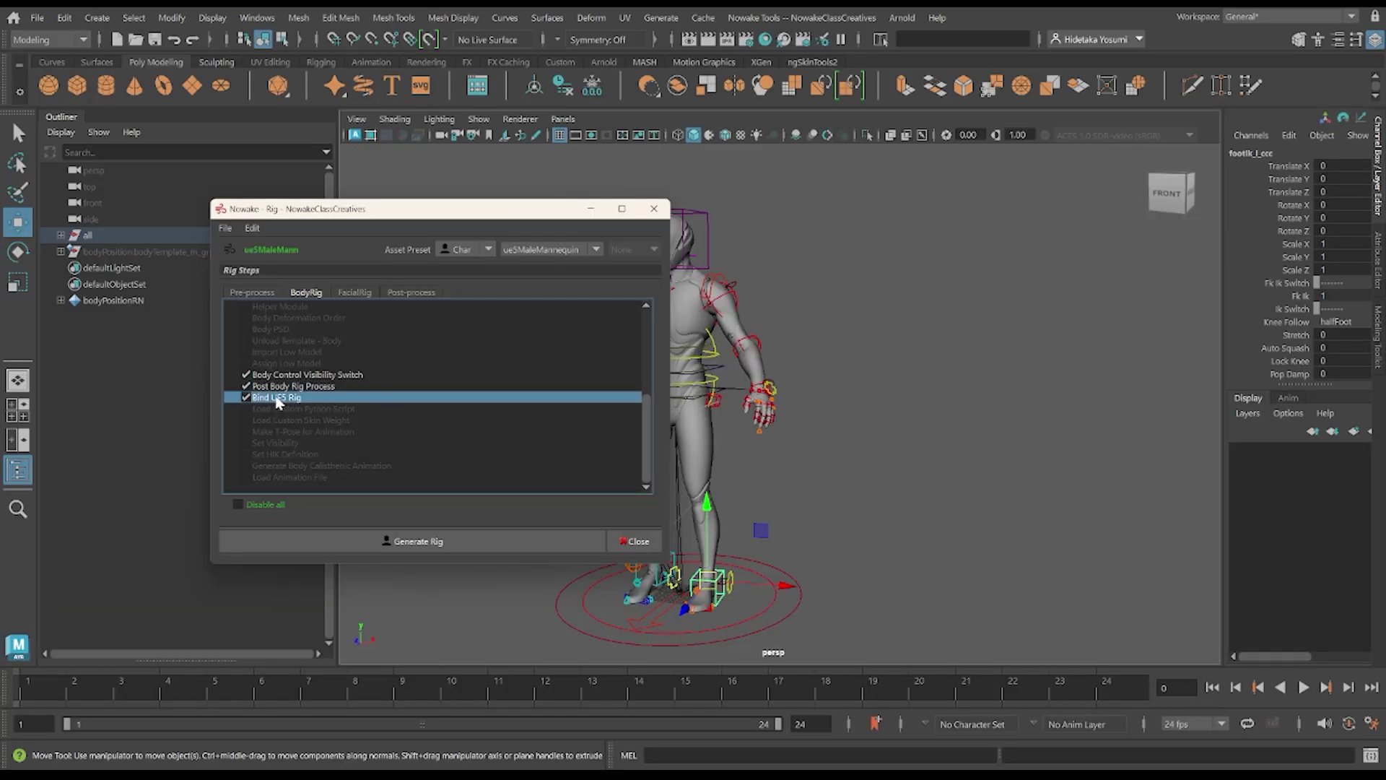
# Edit the Bind UE5 Rig step parameters, keeping UE5_Mannequin as the target rig.
pyautogui.doubleClick(278, 397)
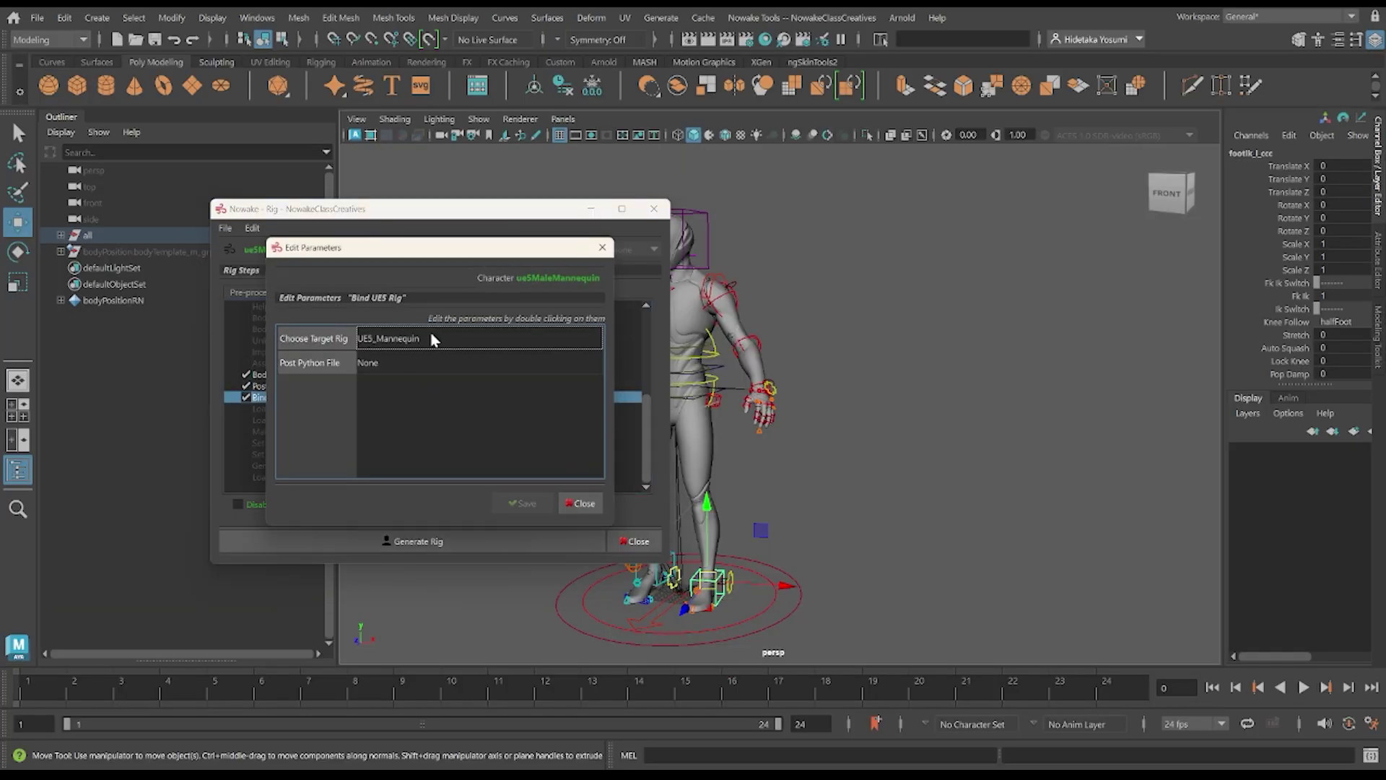
pyautogui.doubleClick(401, 339)
pyautogui.click(402, 339)
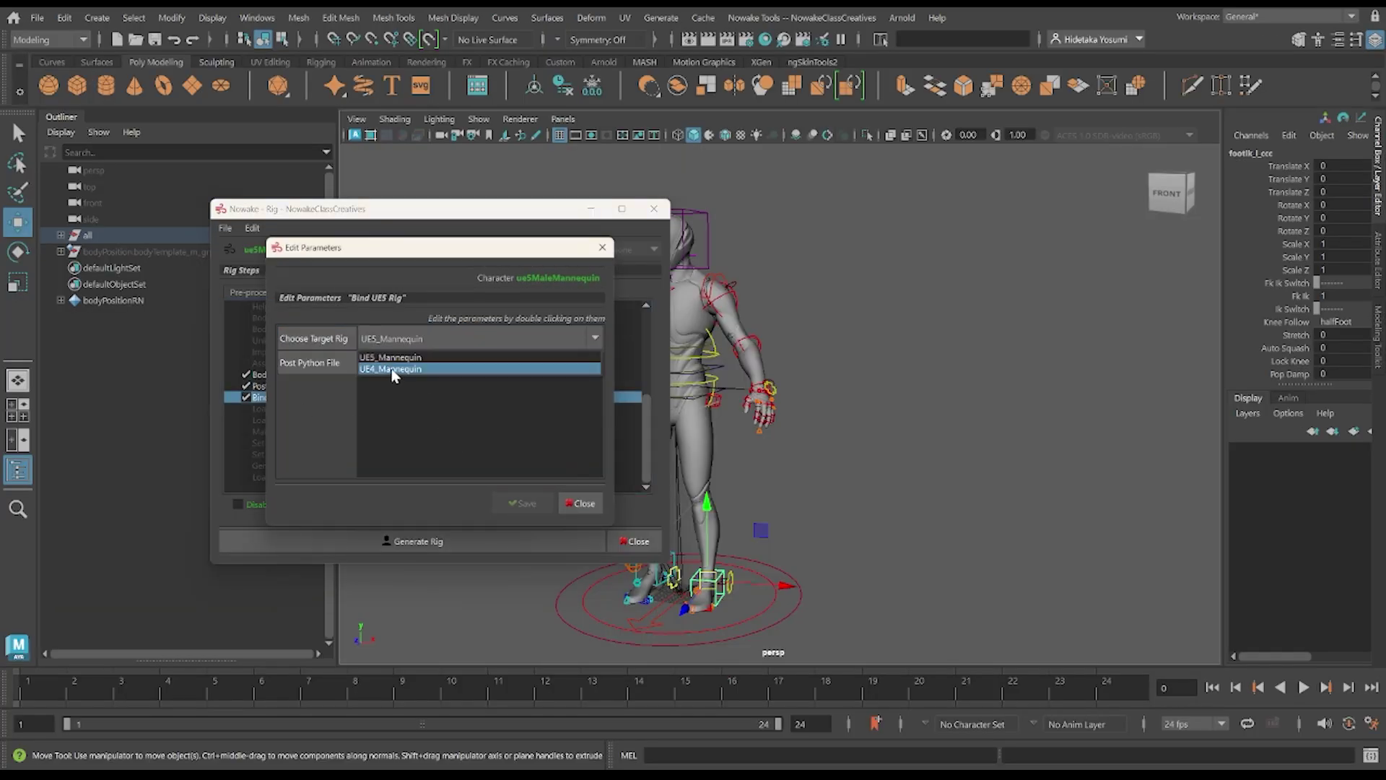
pyautogui.click(396, 357)
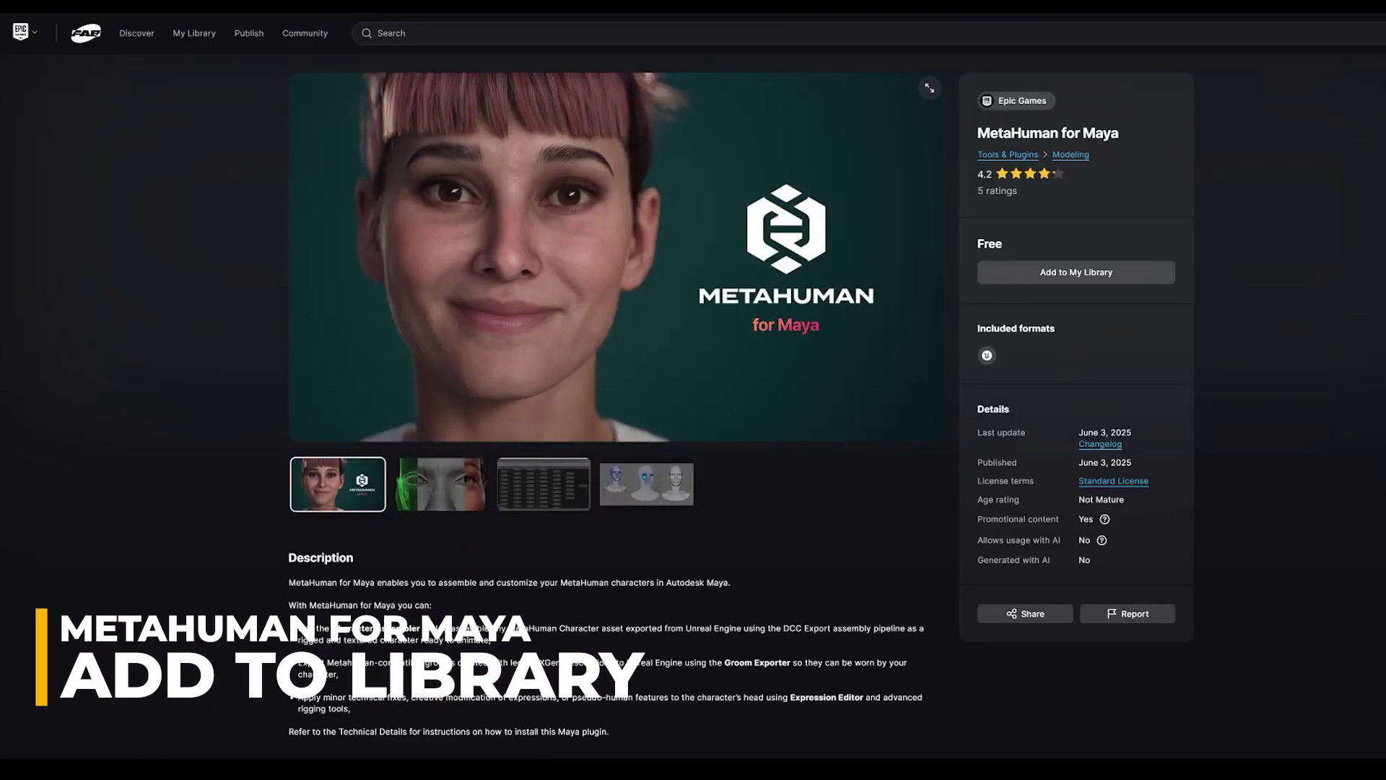
# Scroll the MetaHuman for Maya page to Technical details and add it to My Library.
pyautogui.scroll(-4, 614, 404)
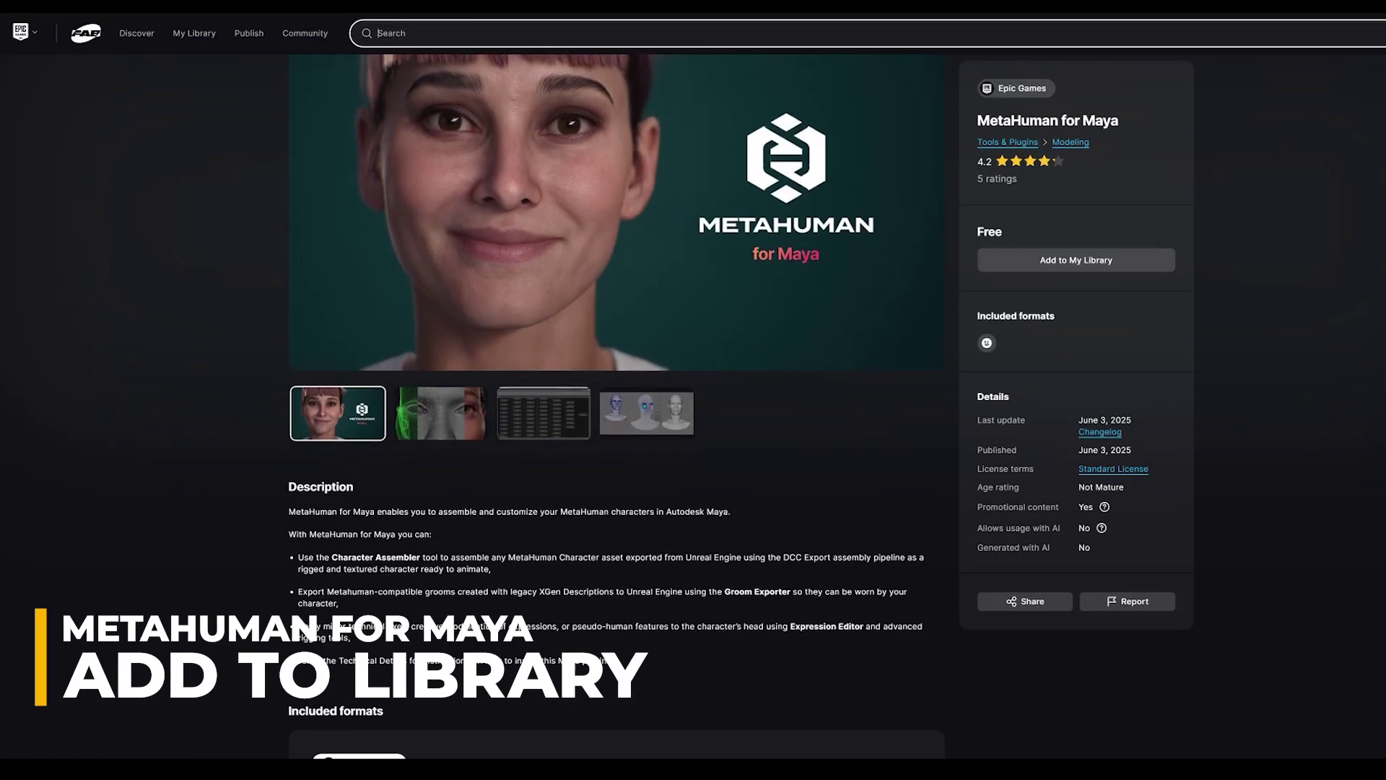
pyautogui.scroll(-4, 614, 404)
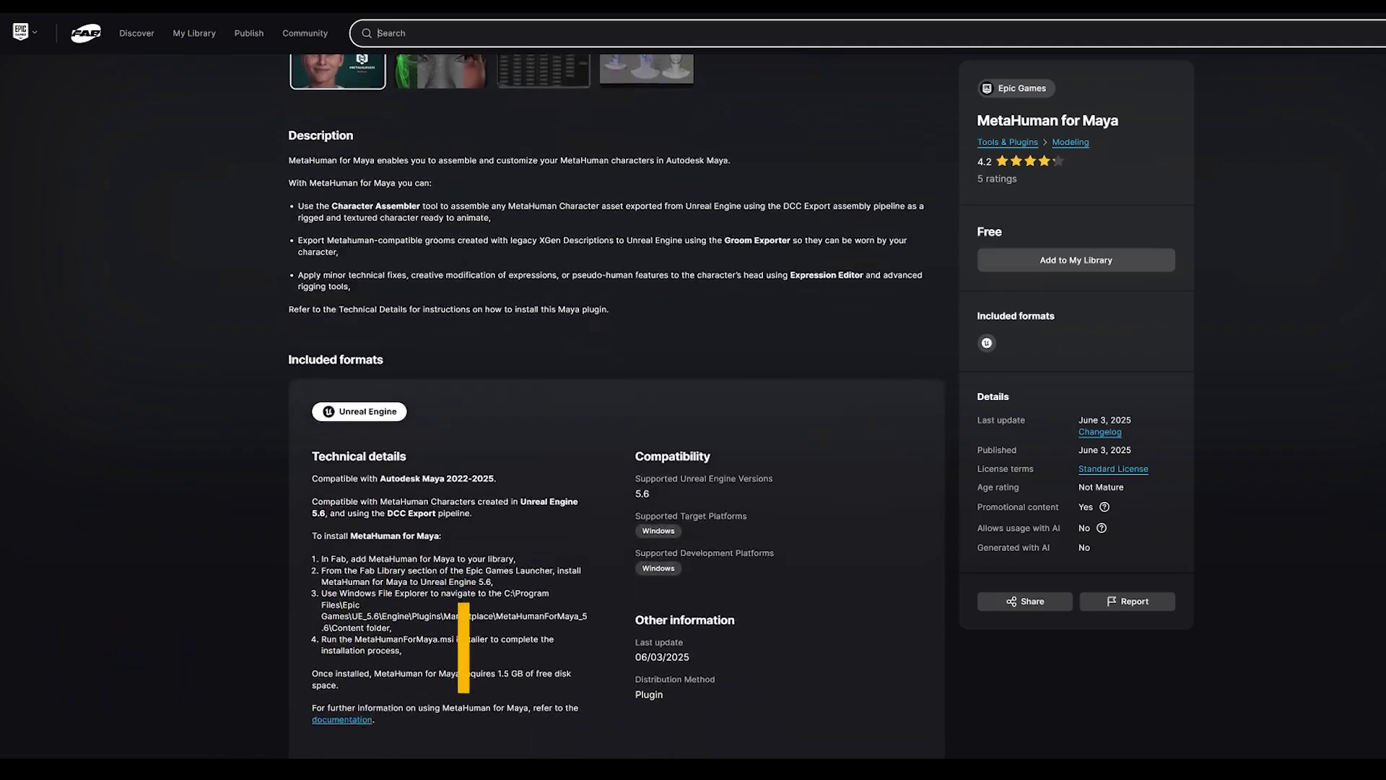
pyautogui.scroll(-1, 614, 404)
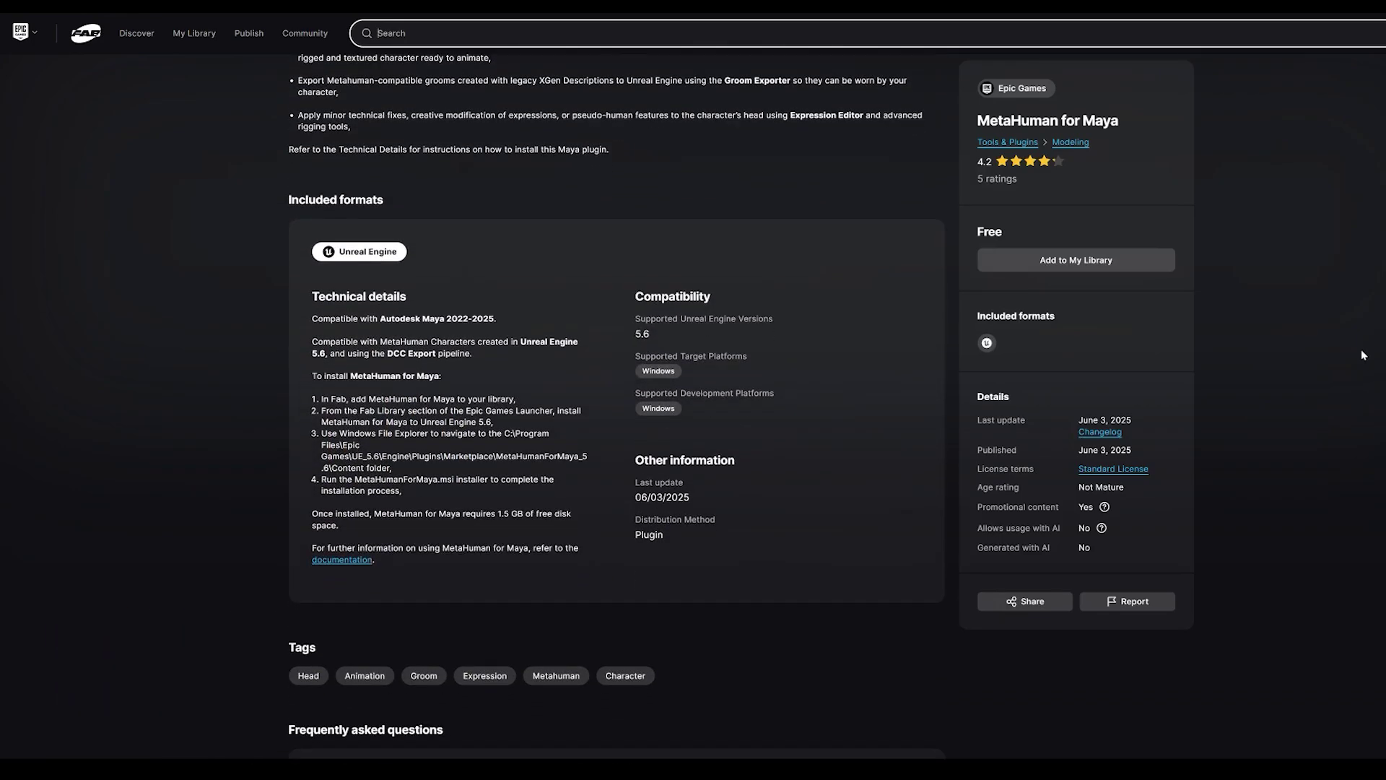
pyautogui.click(1082, 262)
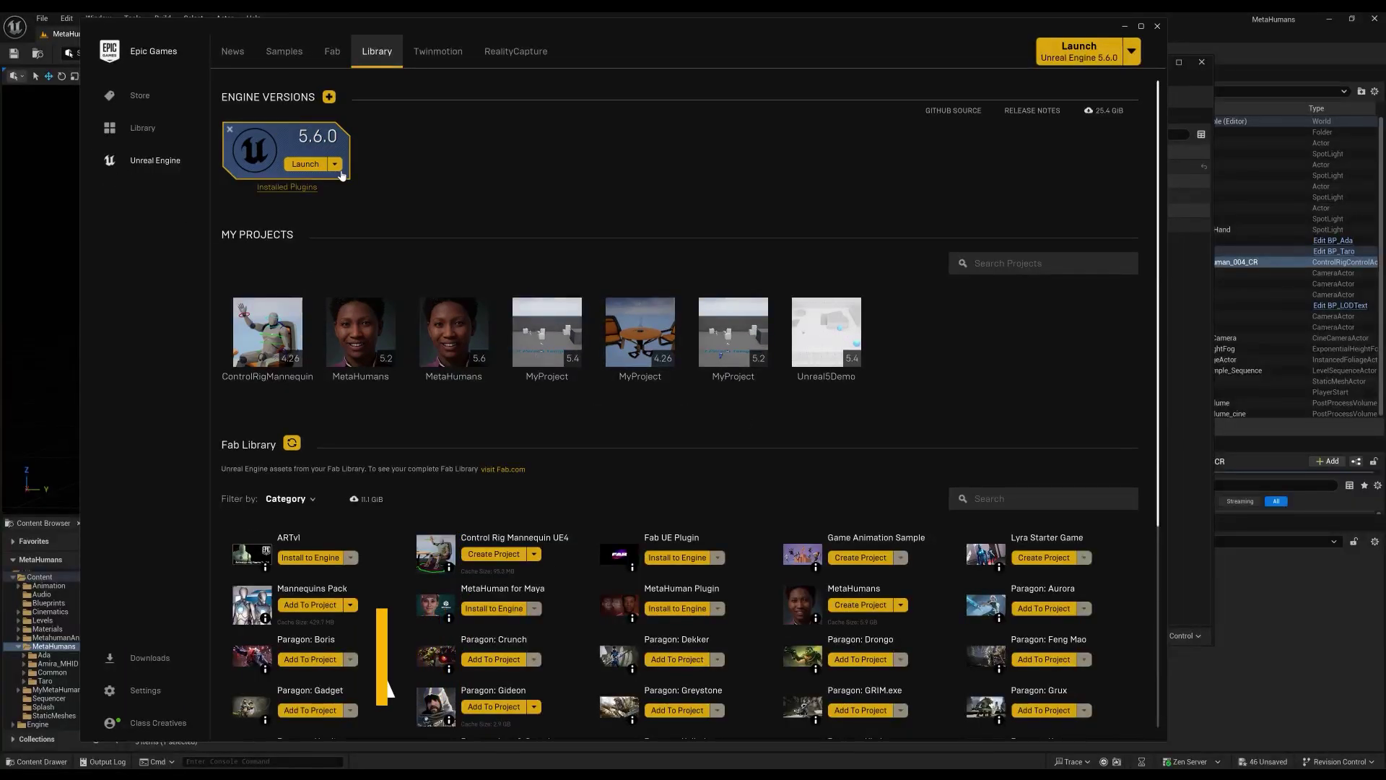
# Add MetaHuman Creator Core Data to the Unreal Engine 5.6.0 installation options.
pyautogui.click(337, 166)
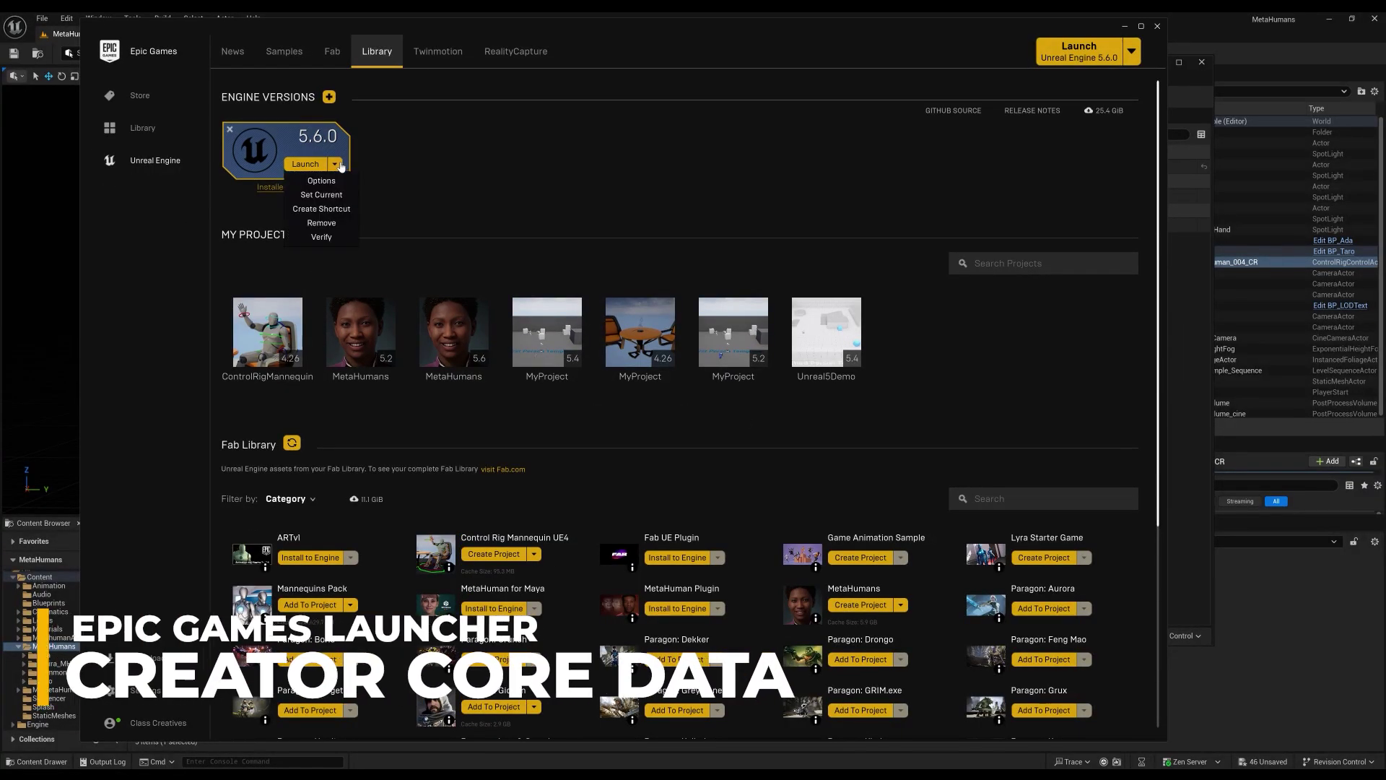
pyautogui.click(338, 180)
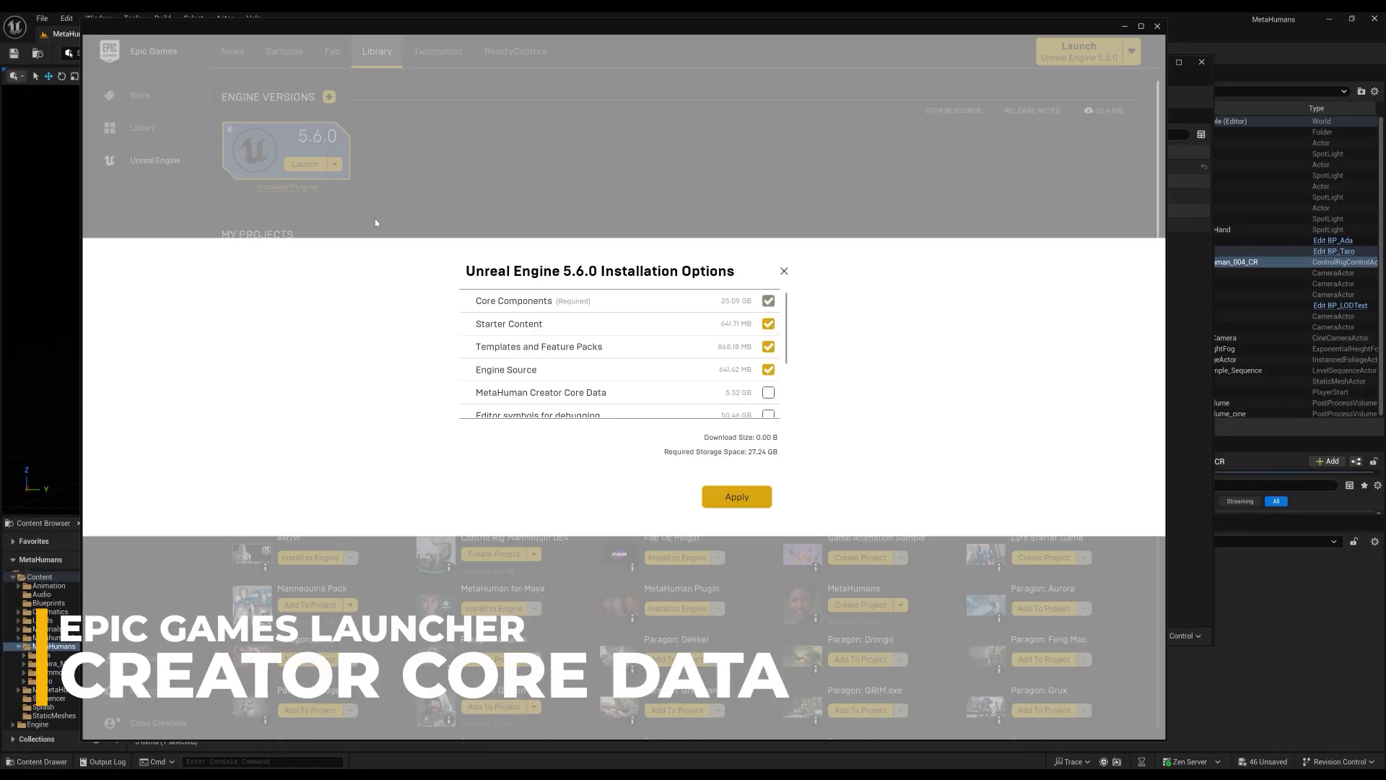
pyautogui.click(768, 393)
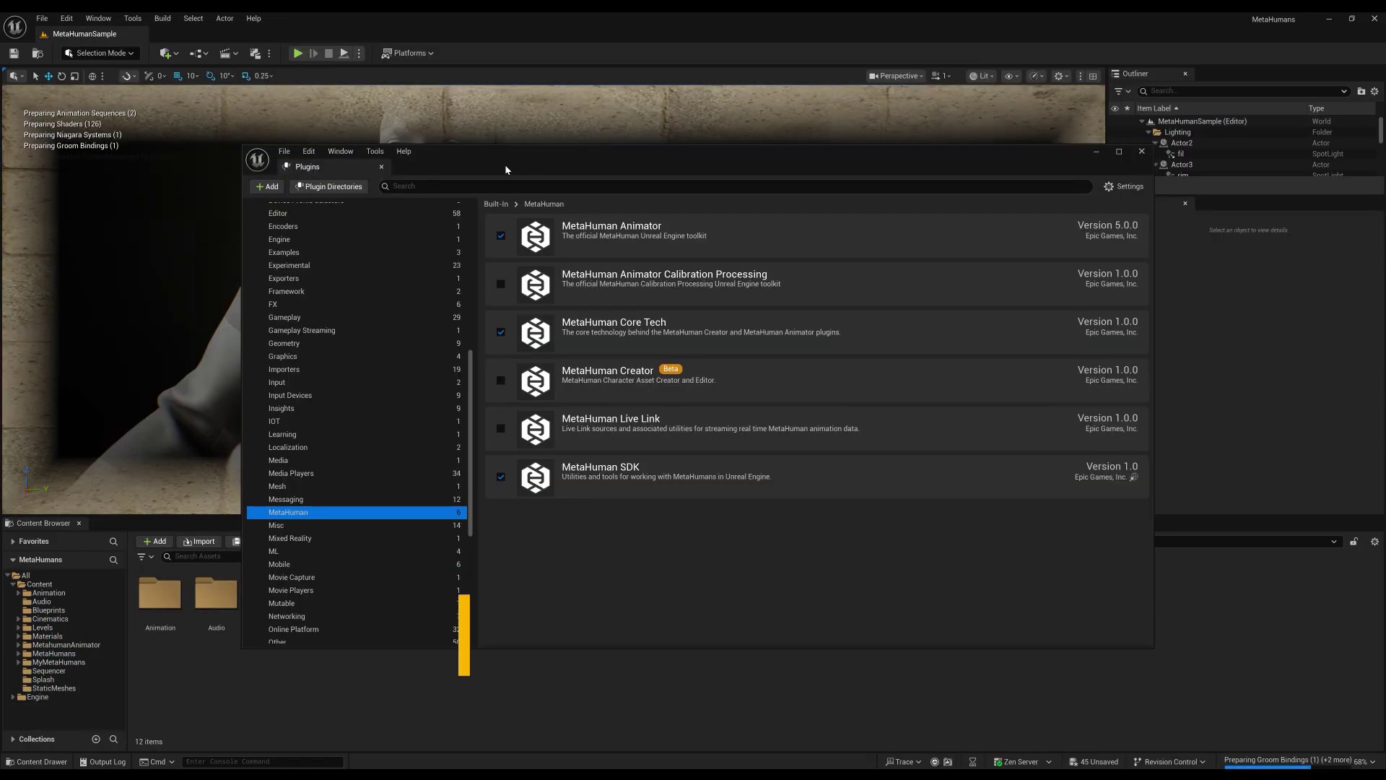
# Enable the MetaHuman Animator Calibration Processing, MetaHuman Creator beta and MetaHuman Live Link plugins.
pyautogui.click(500, 284)
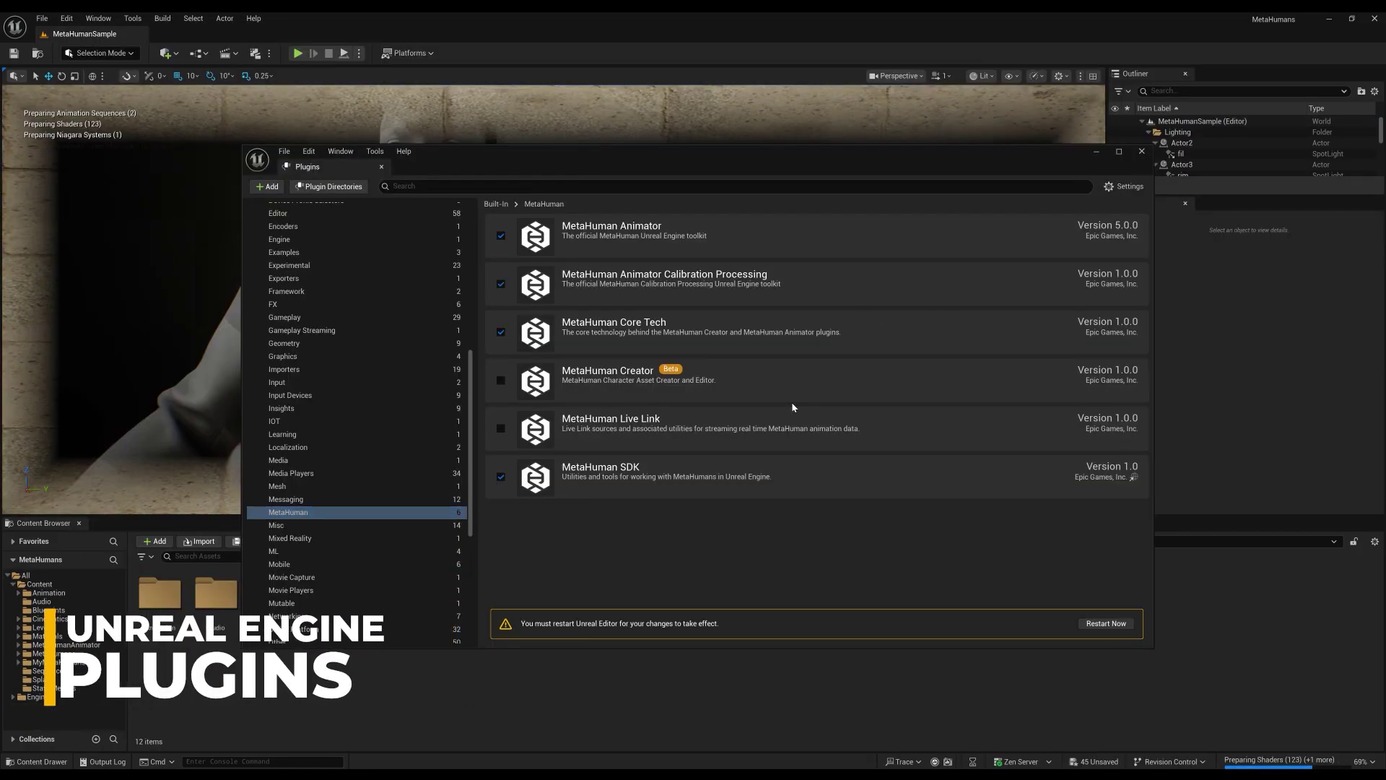
pyautogui.click(500, 380)
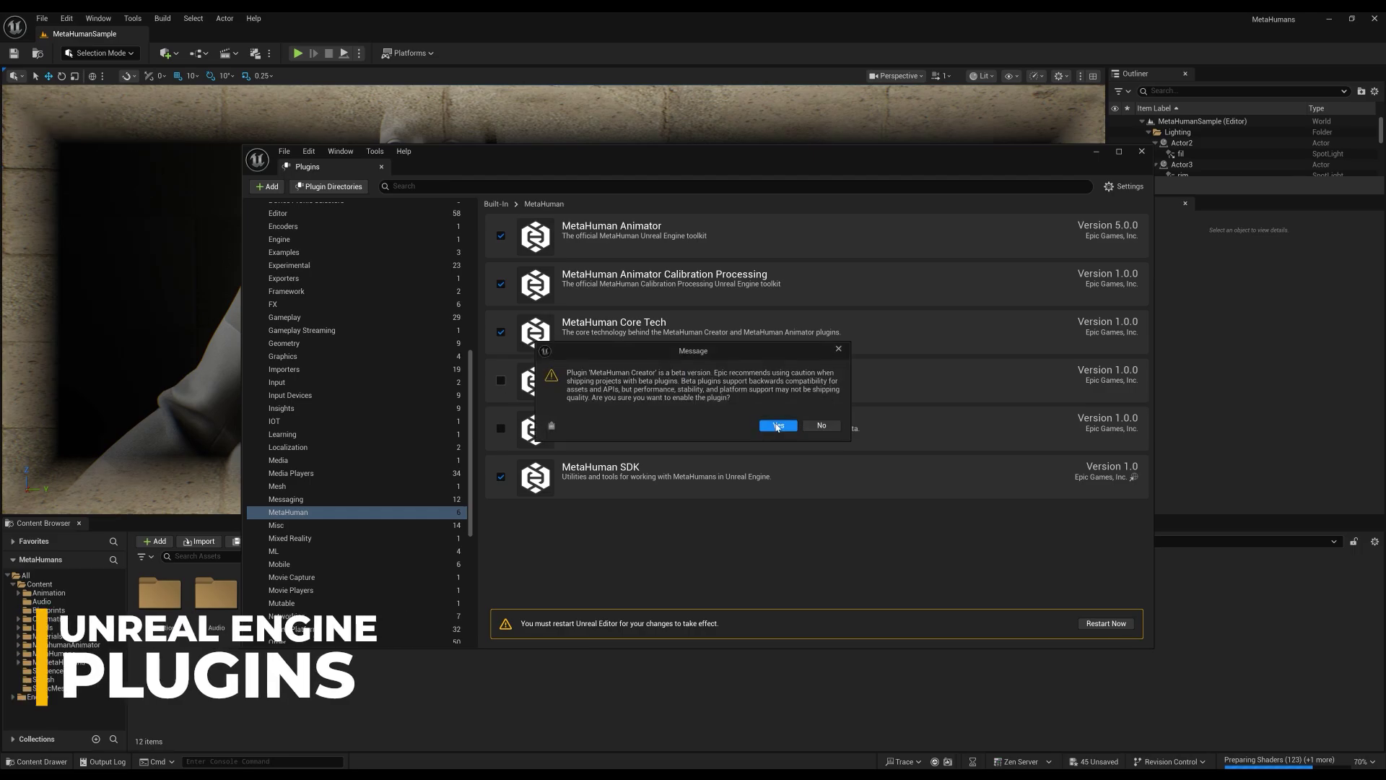
pyautogui.click(777, 426)
pyautogui.click(500, 428)
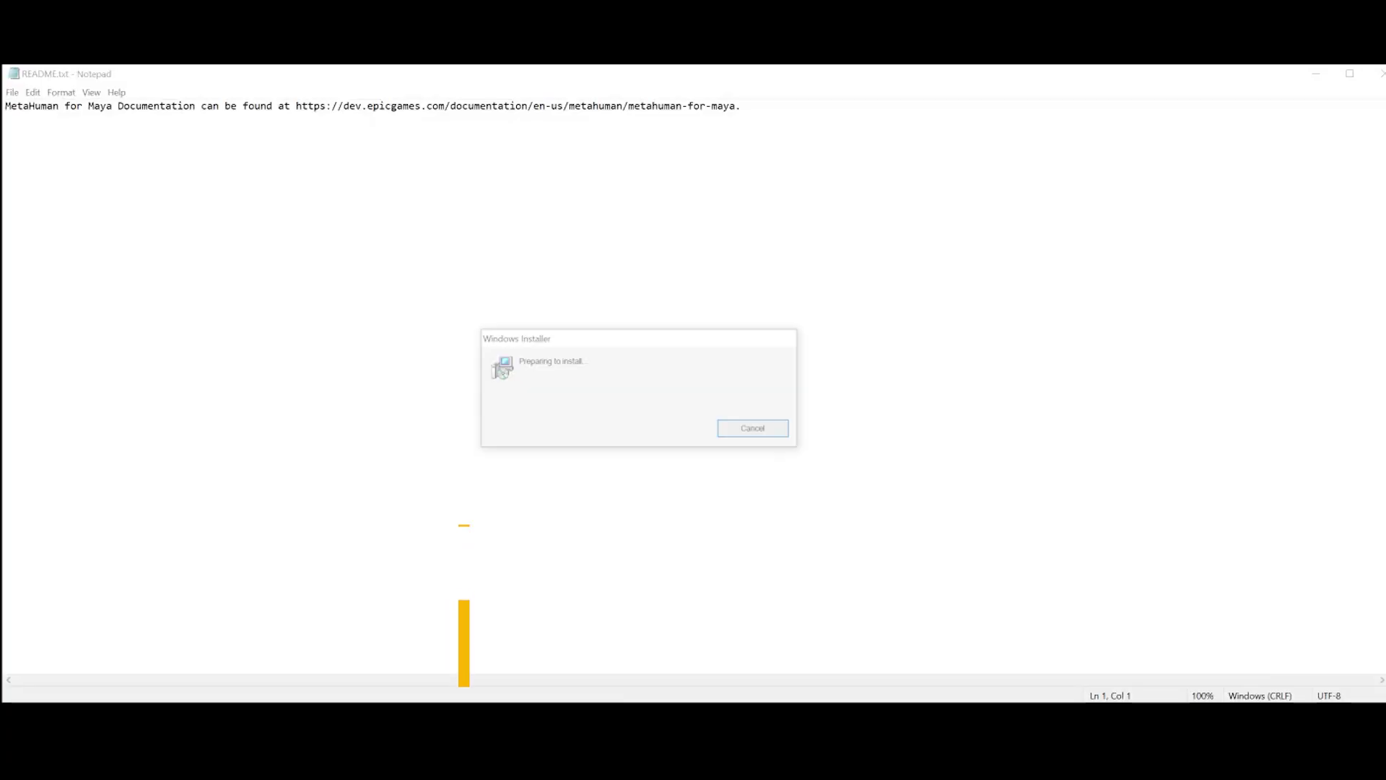
# Accept the default install folder and start installing MetaHuman for Maya, focusing the running installer.
pyautogui.click(720, 517)
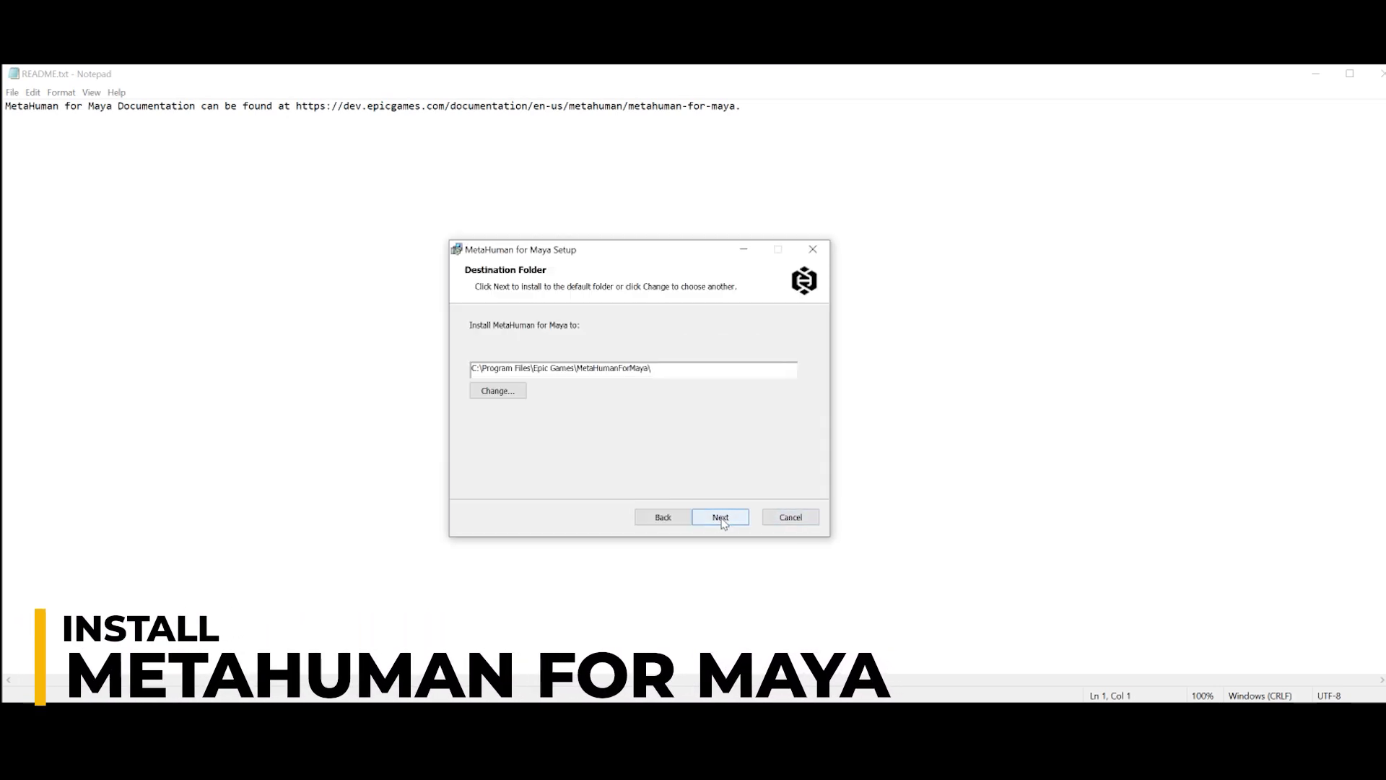
pyautogui.click(728, 518)
pyautogui.click(727, 518)
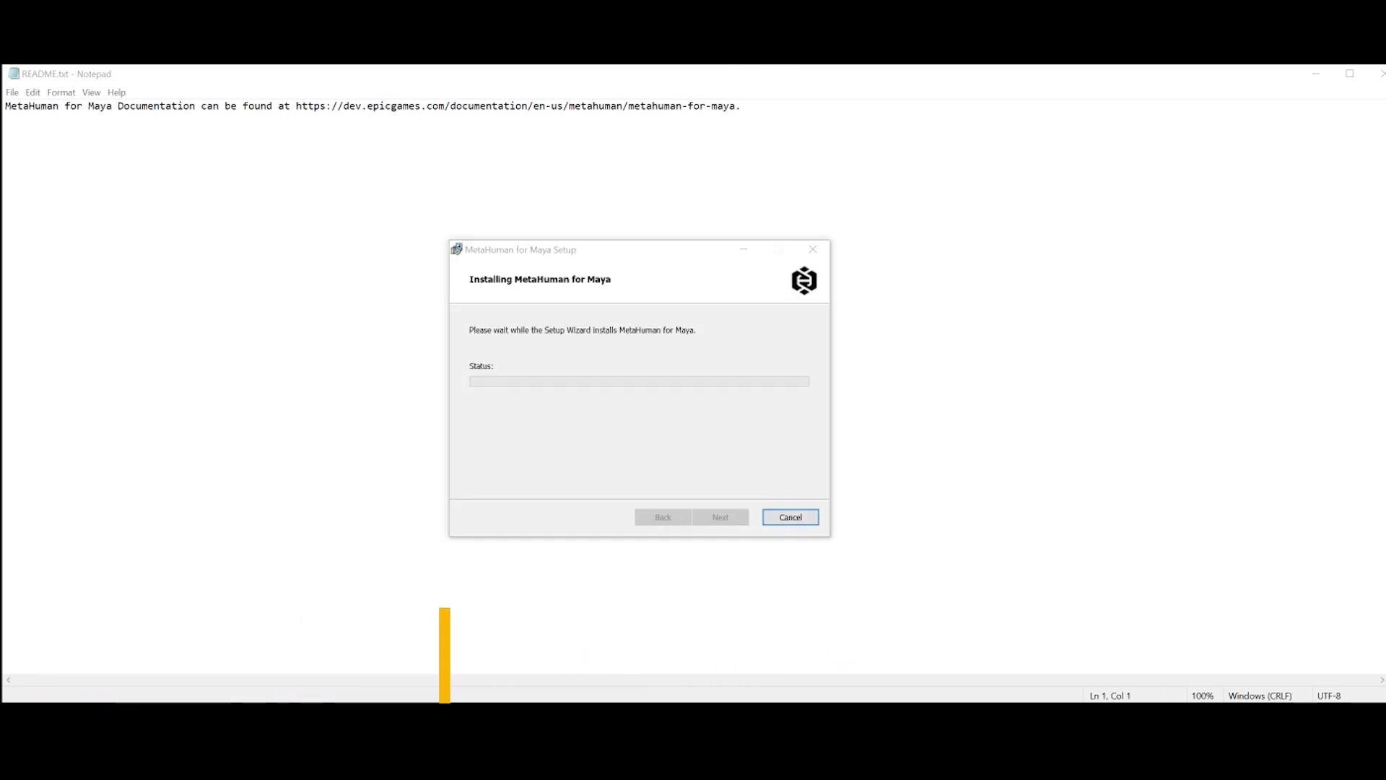
pyautogui.click(706, 262)
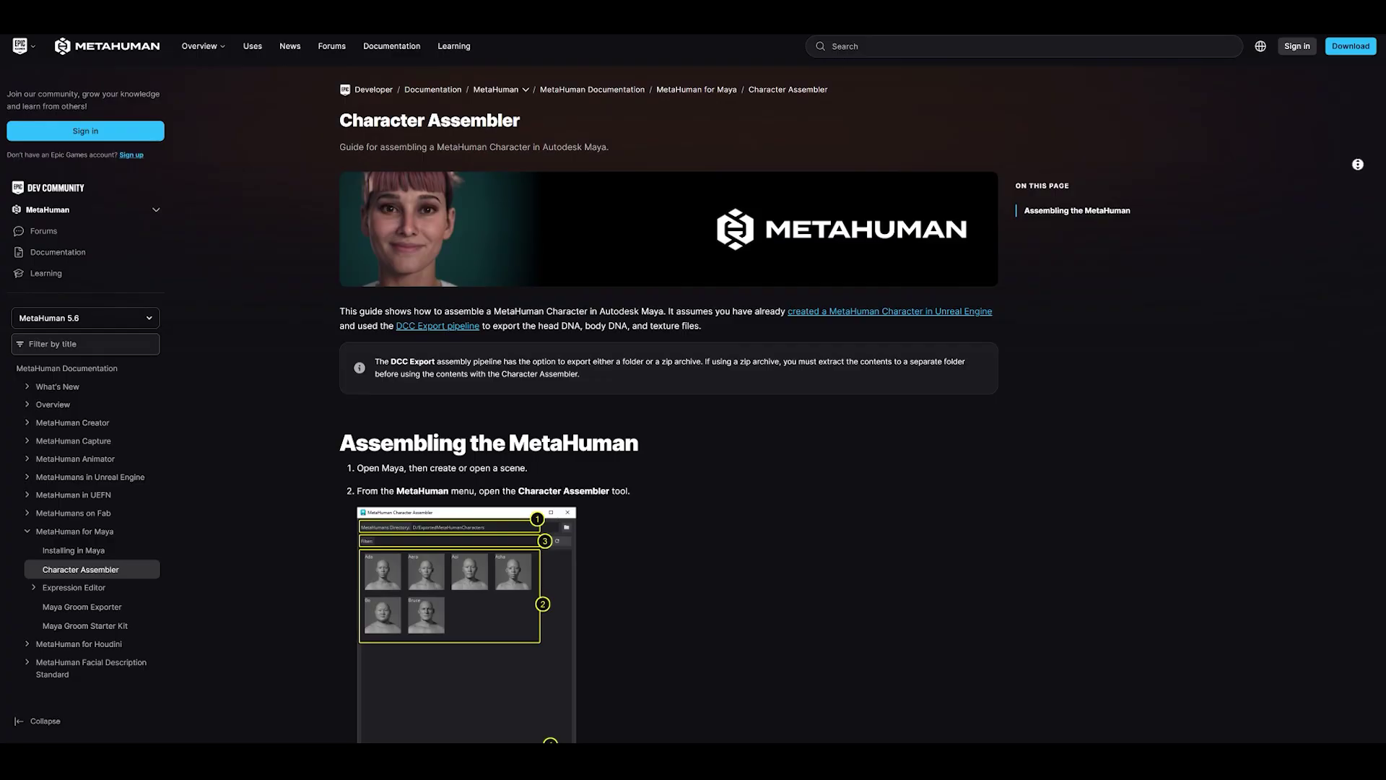
# Scroll through the Character Assembler guide's Assembling the MetaHuman steps.
pyautogui.scroll(-2, 669, 404)
pyautogui.scroll(-5, 668, 405)
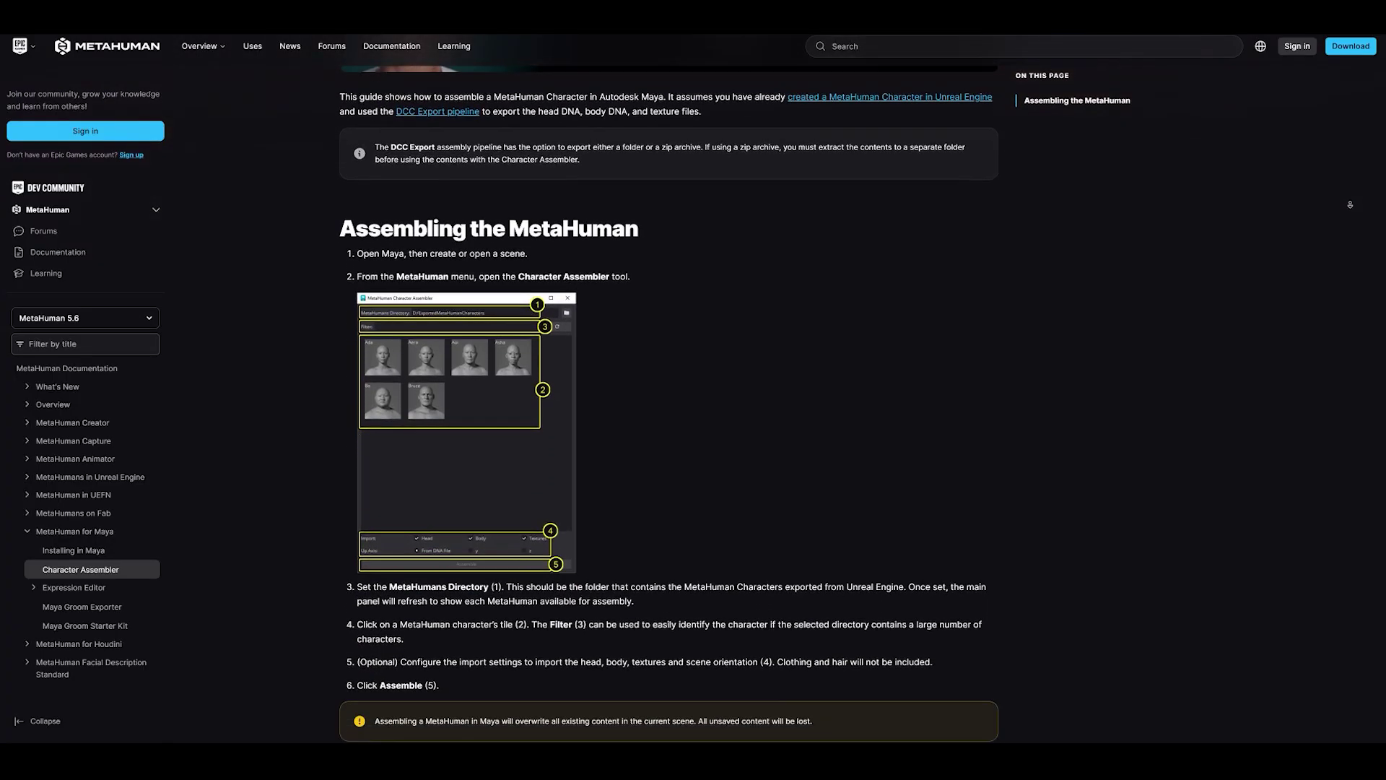
pyautogui.scroll(-6, 1348, 209)
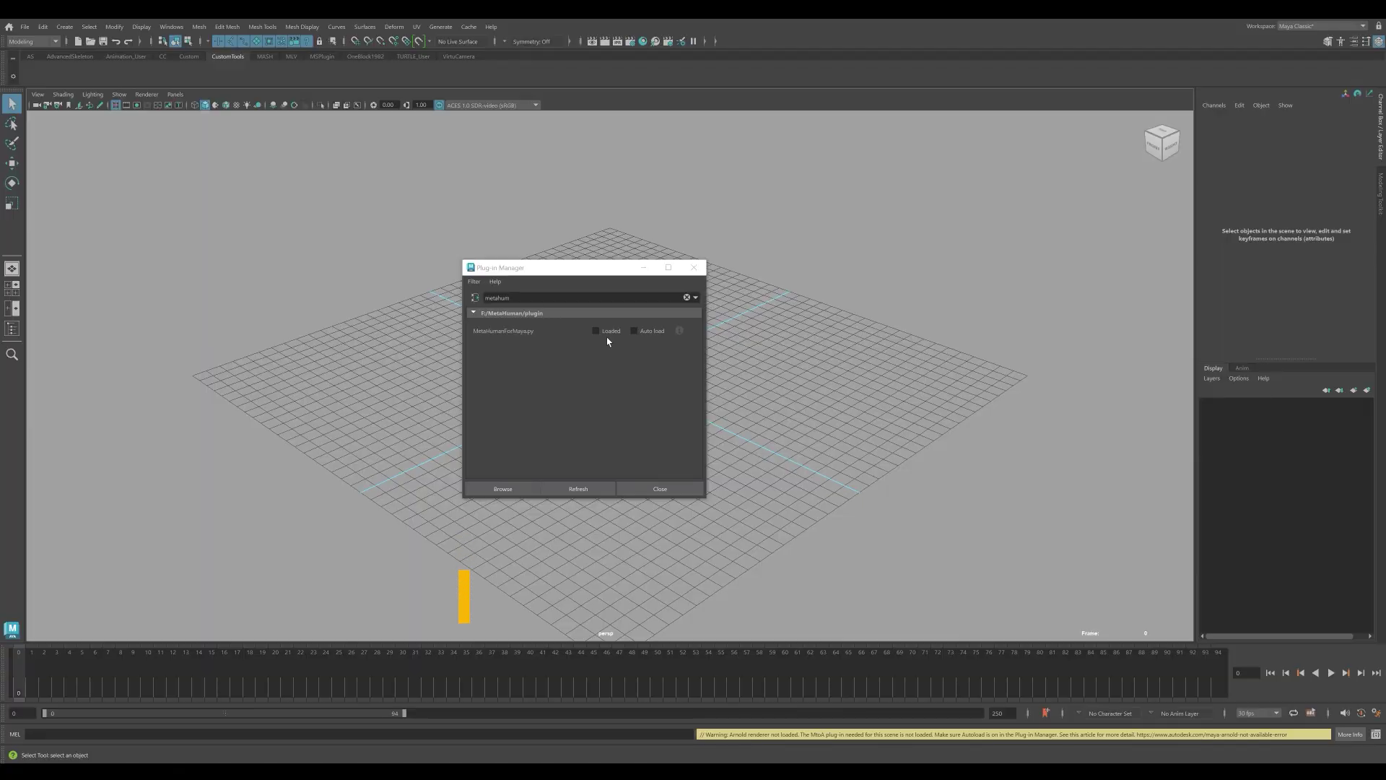
# Load the MetaHumanForMaya.py plug-in and open the Character Assembler centered over the viewport.
pyautogui.click(596, 330)
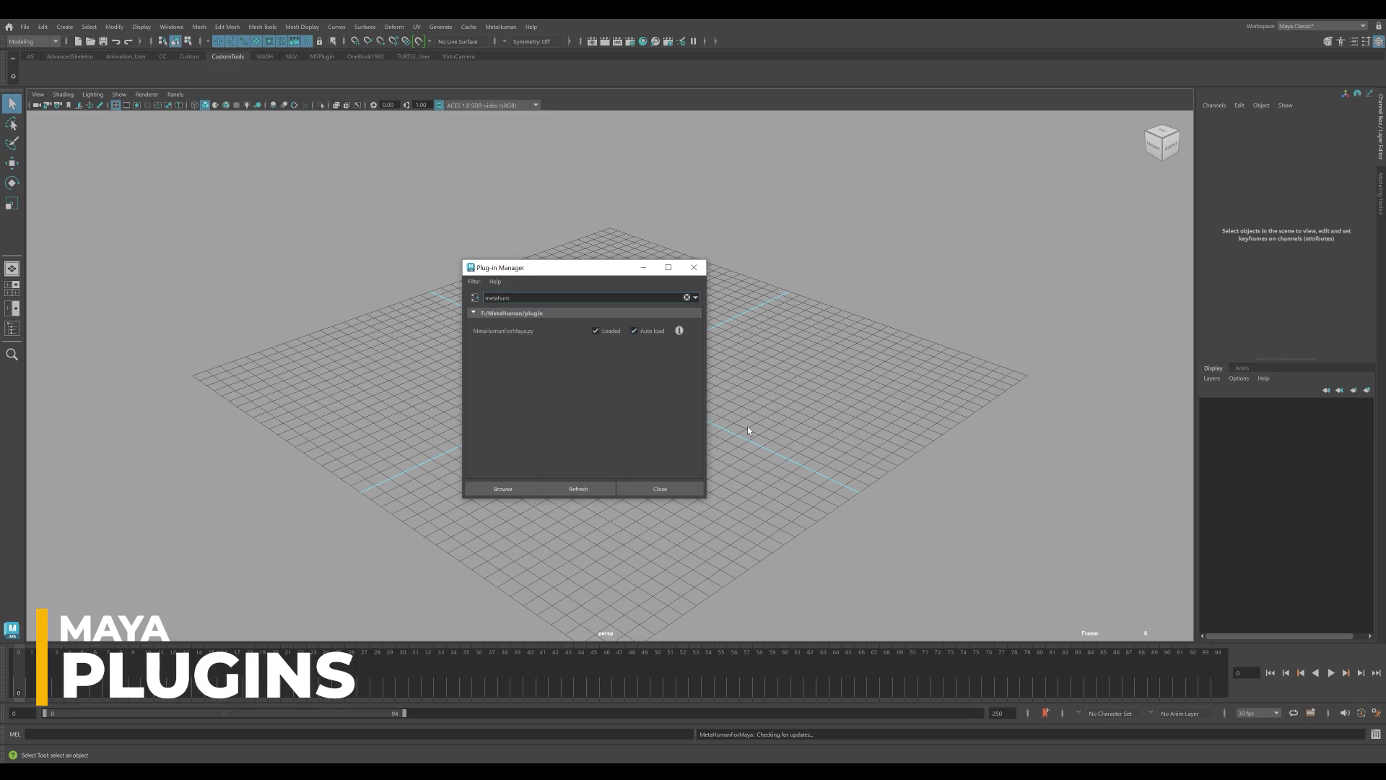
pyautogui.click(655, 488)
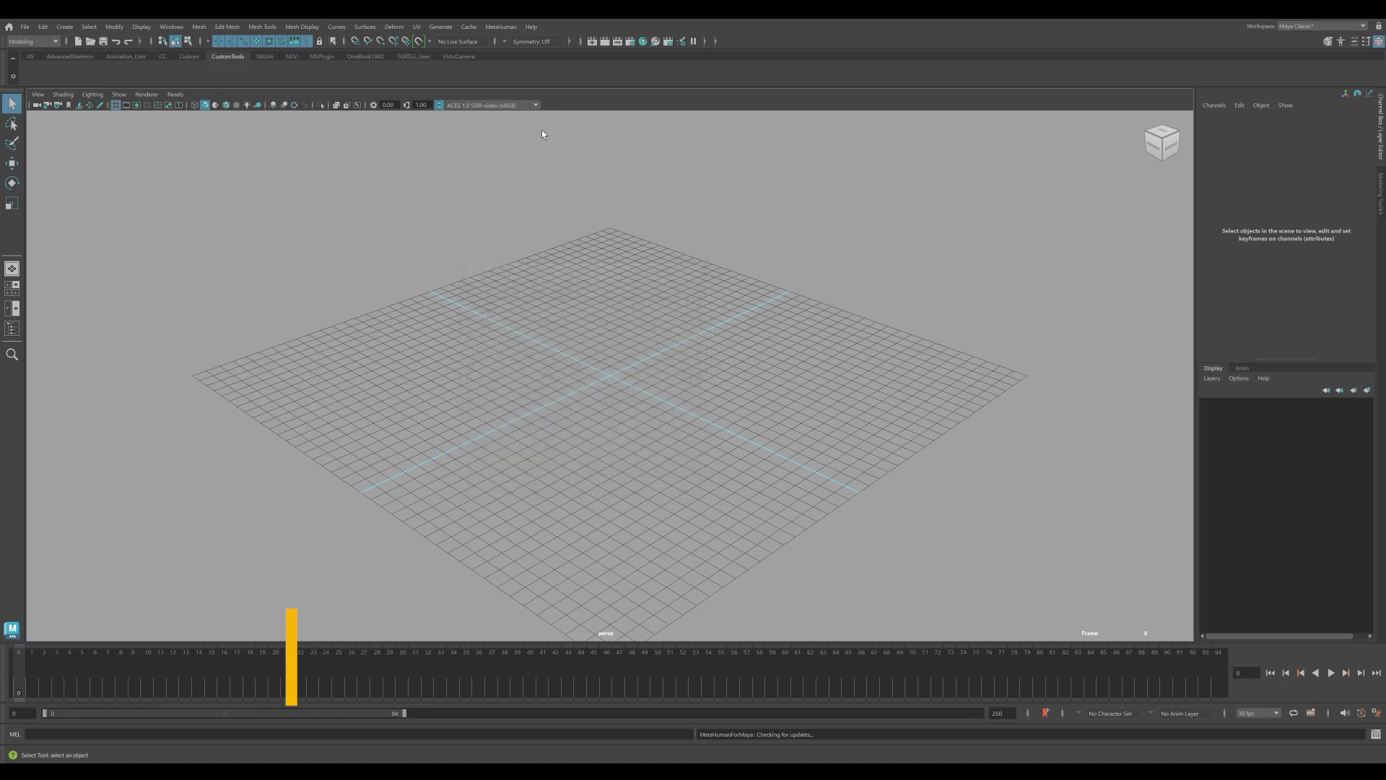
pyautogui.click(502, 27)
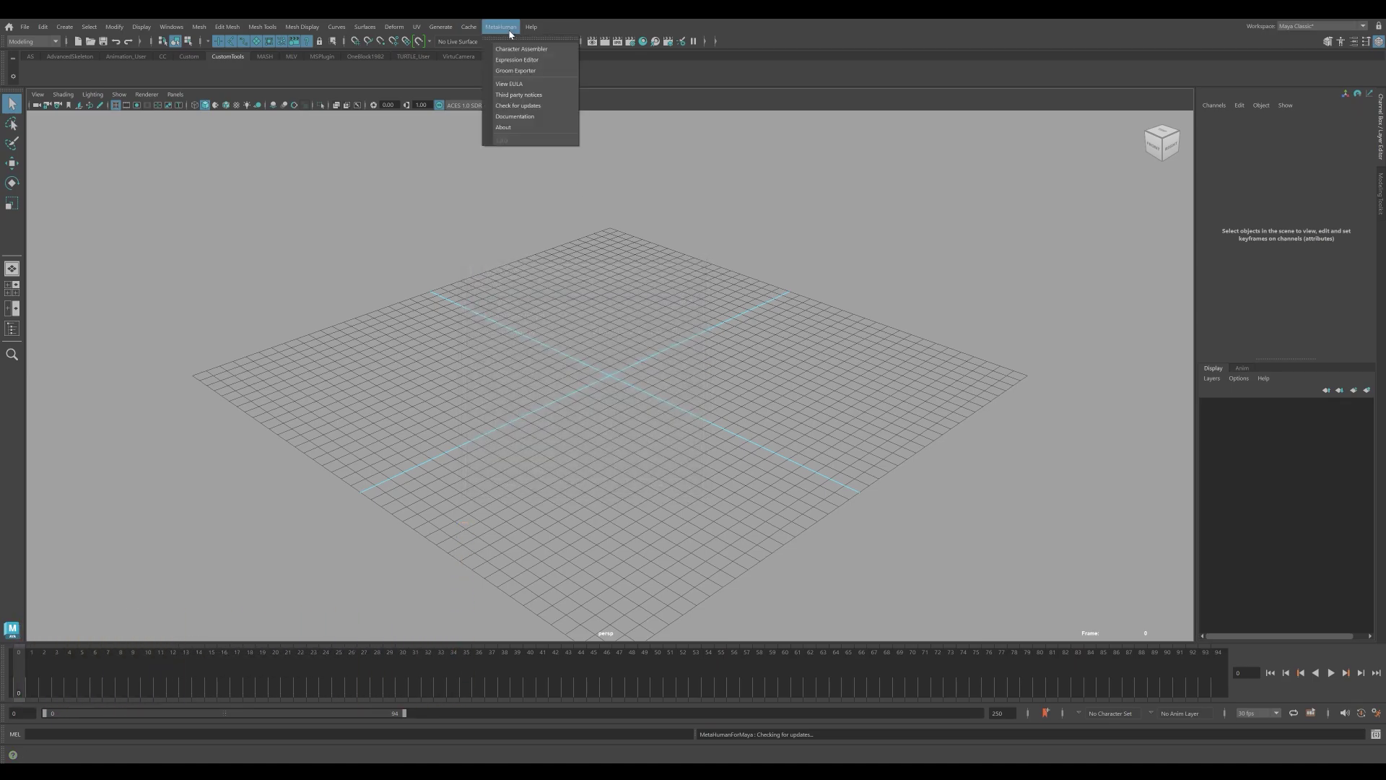
pyautogui.click(514, 50)
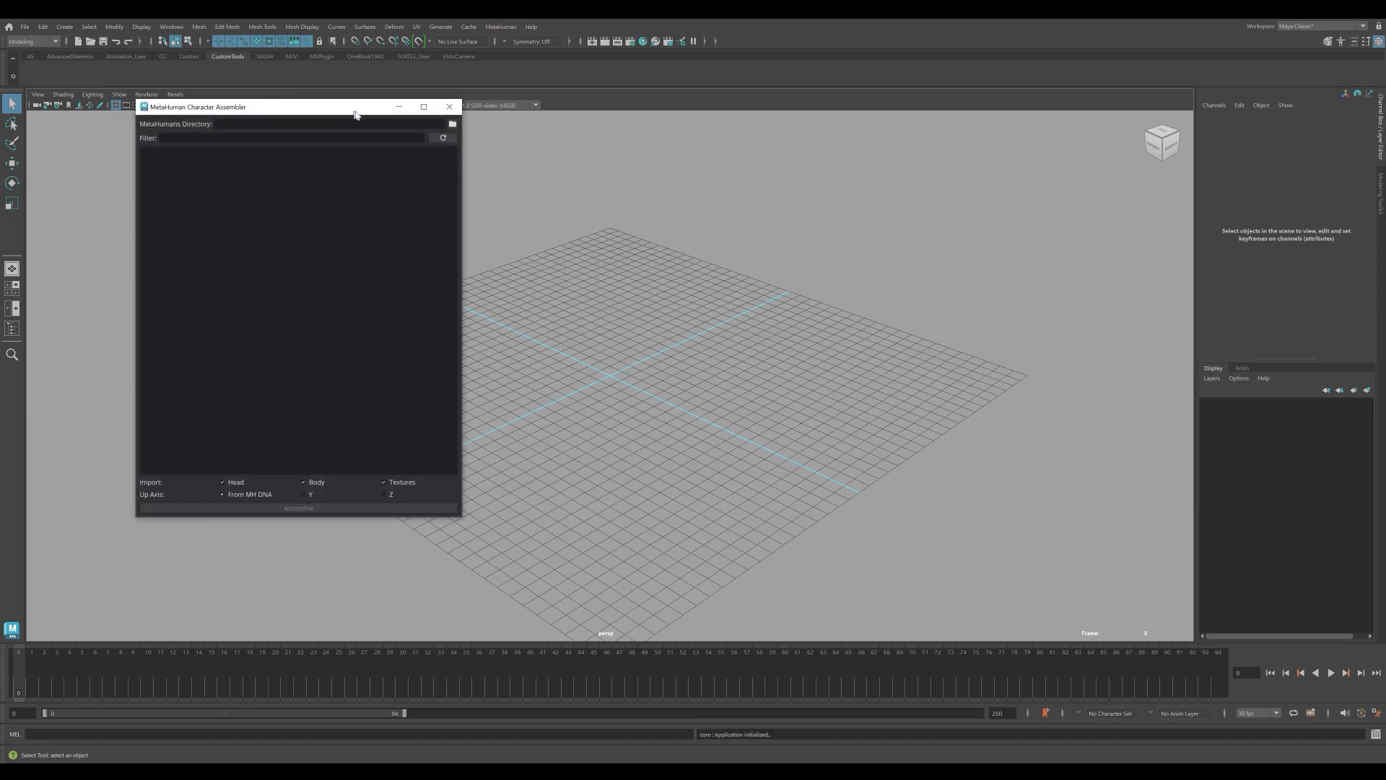
pyautogui.moveTo(354, 114); pyautogui.dragTo(682, 165)
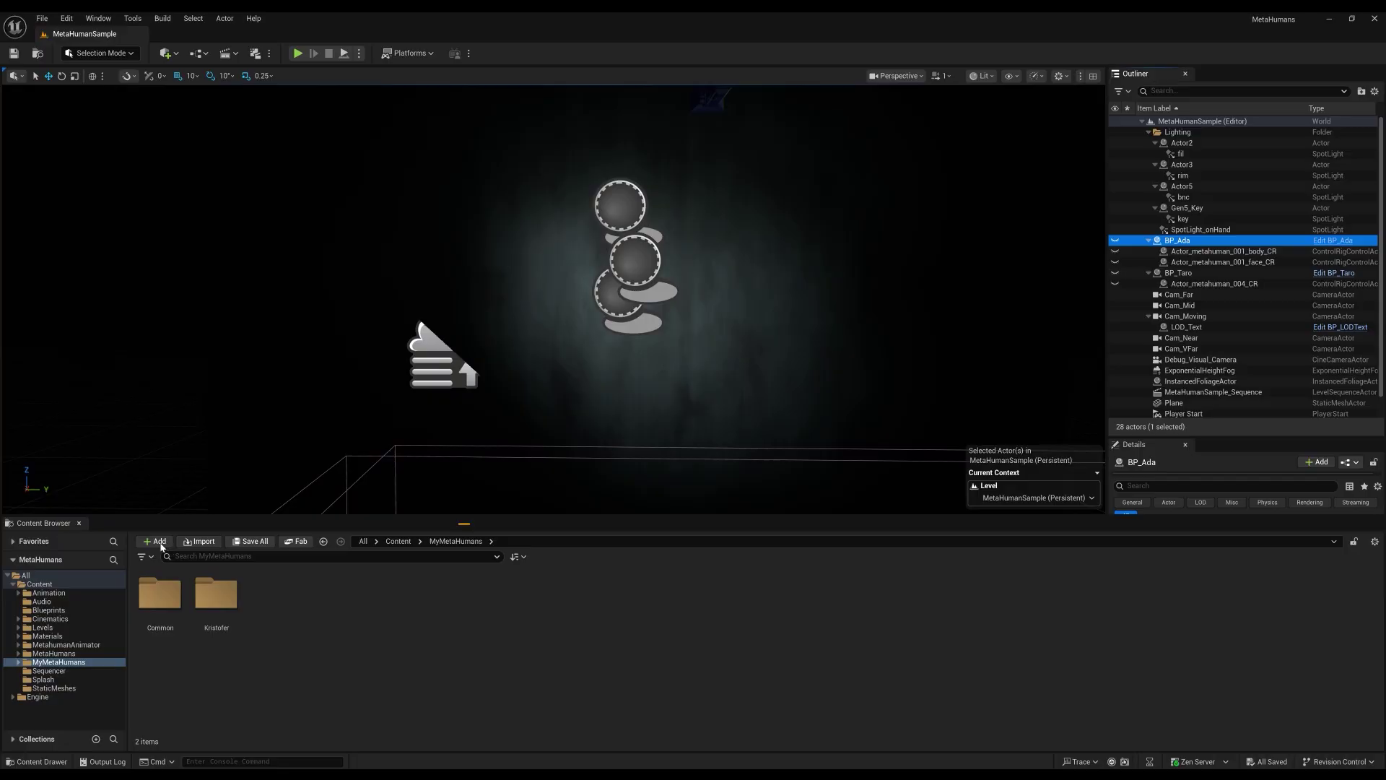
# In Unreal, create a new MetaHuman Character asset via Add > MetaHuman and open it.
pyautogui.click(158, 542)
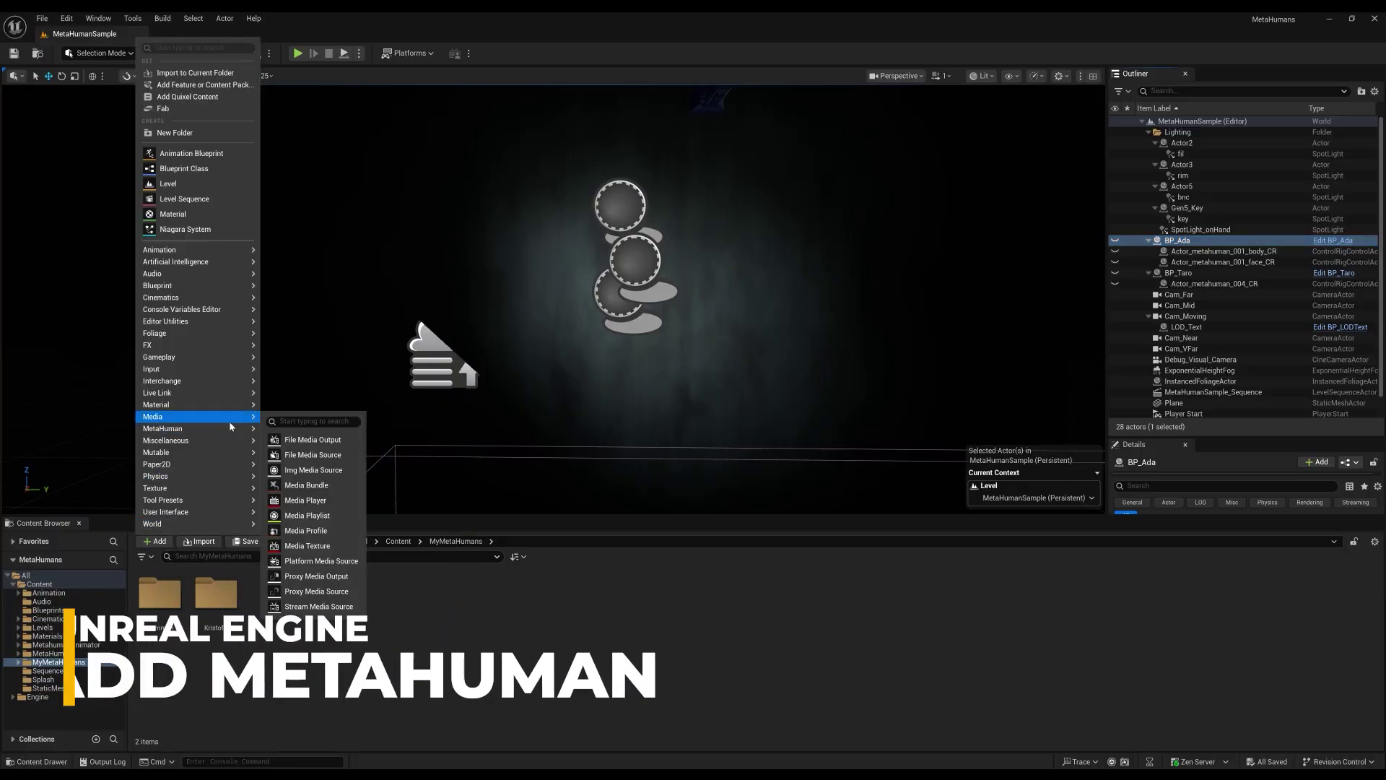
pyautogui.moveTo(223, 429)
pyautogui.click(320, 481)
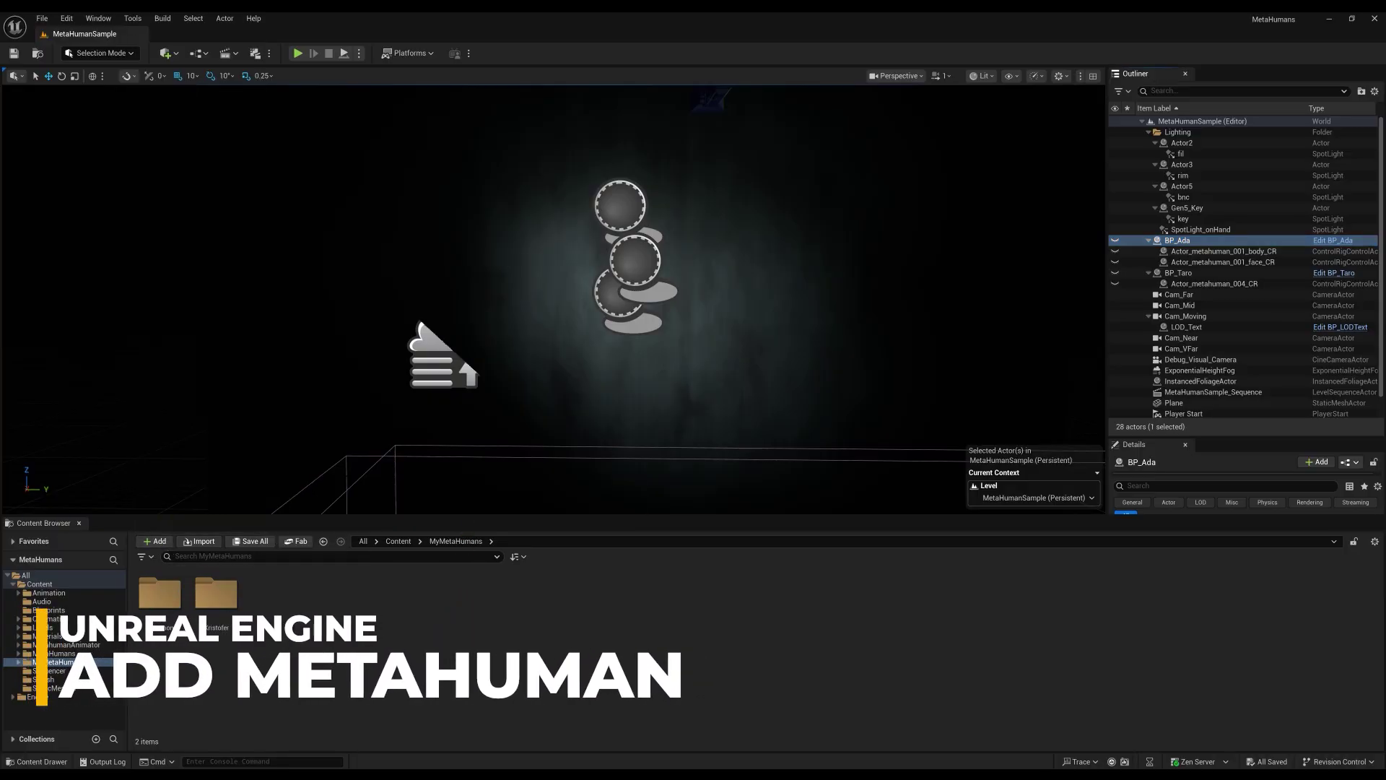
pyautogui.doubleClick(273, 598)
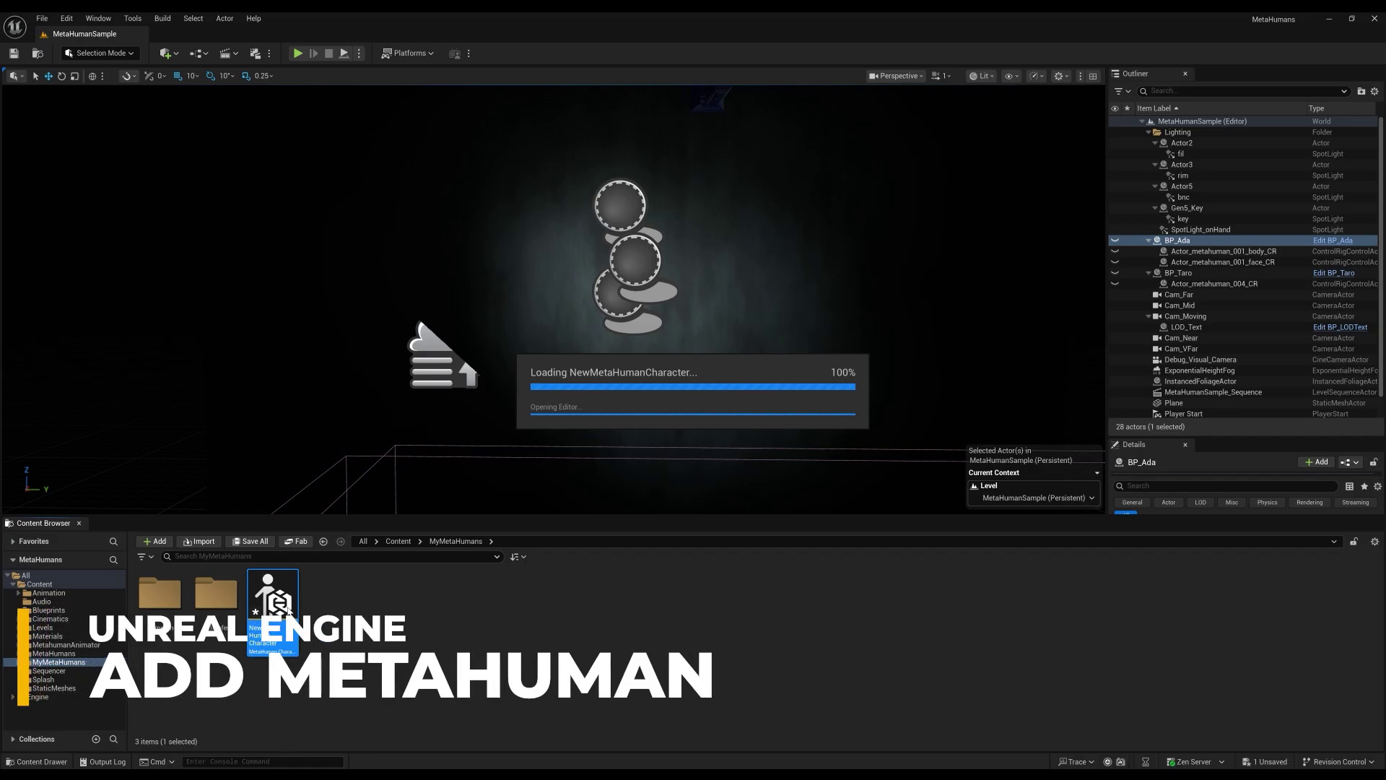
# Apply the chosen preset, then review the Body, Head and Materials tabs.
pyautogui.scroll(3, 364, 192)
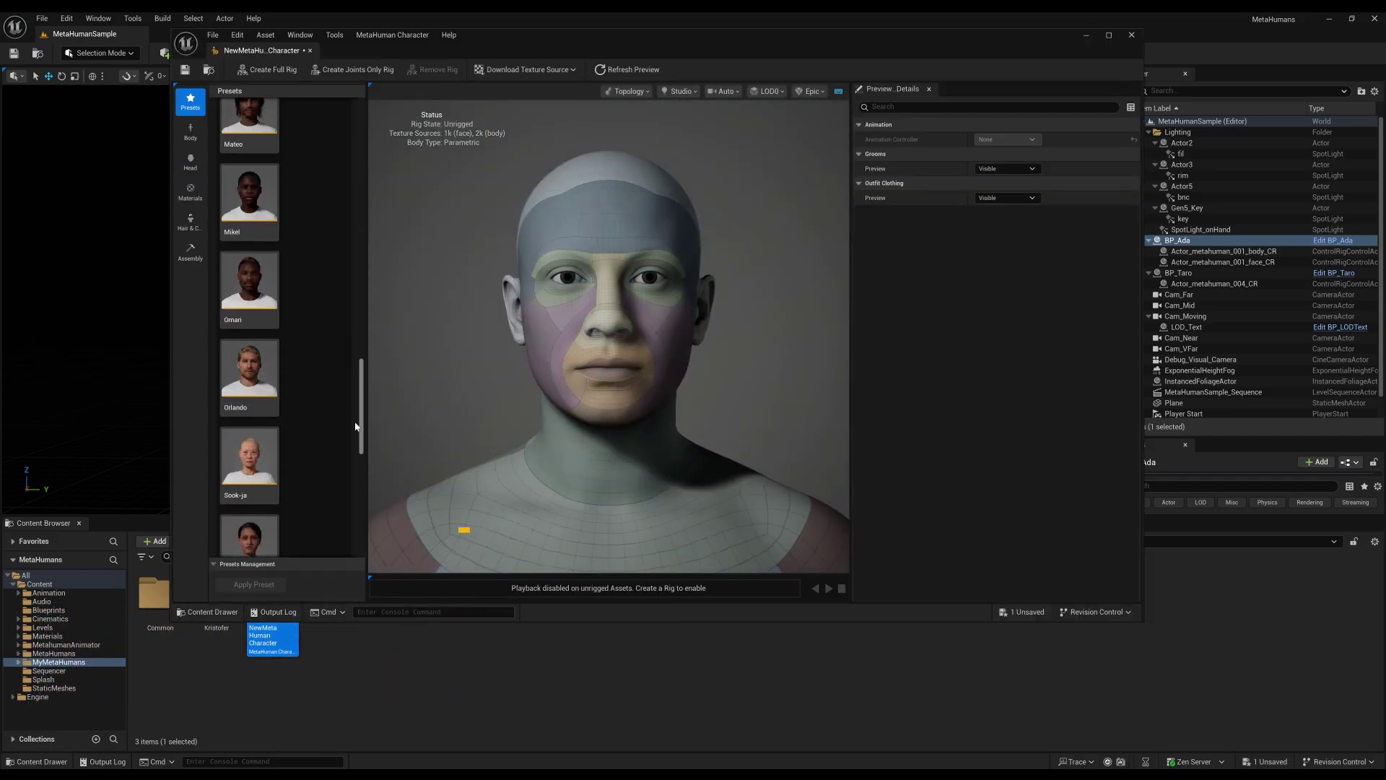
pyautogui.click(267, 587)
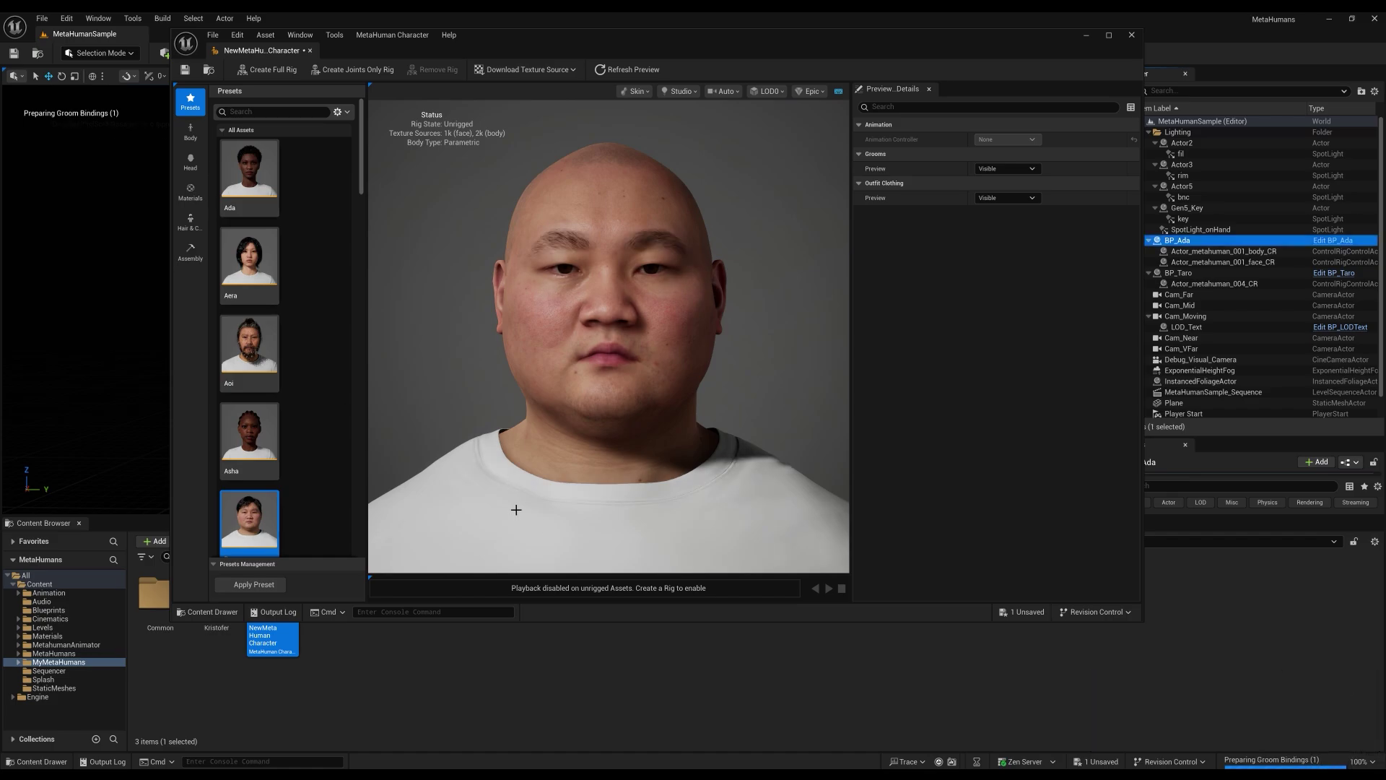
pyautogui.click(191, 131)
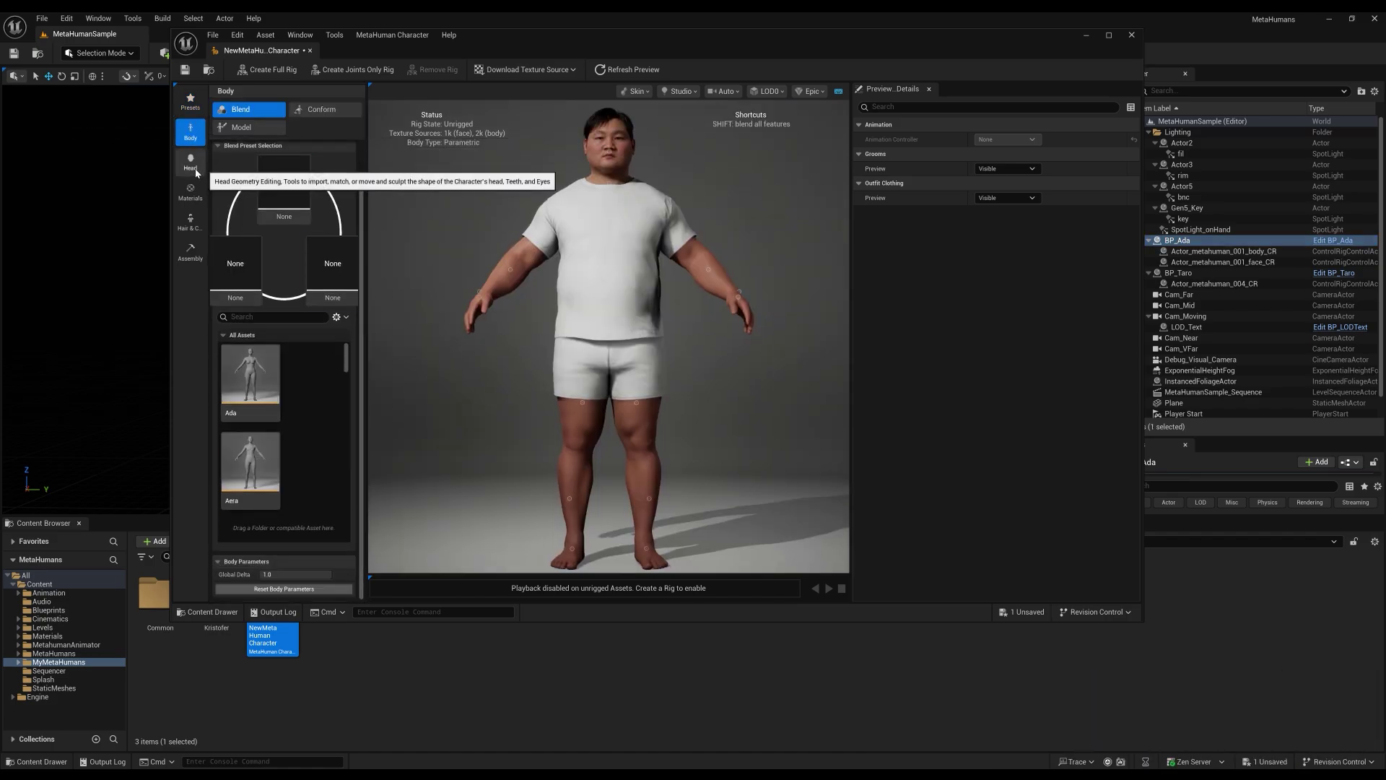
pyautogui.click(192, 165)
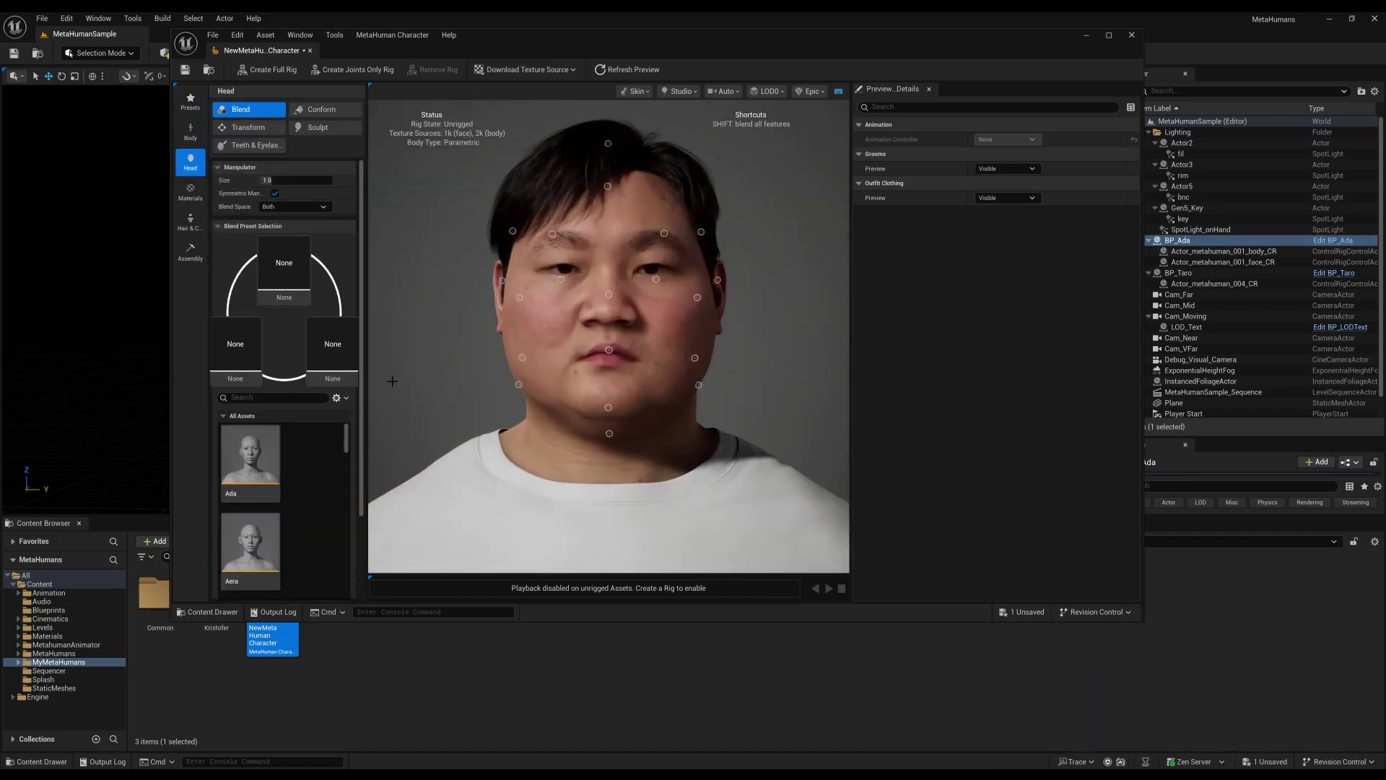
pyautogui.click(191, 191)
# Check Hair & Clothing, then create the full rig from the Assembly tab and confirm.
pyautogui.scroll(-5, 345, 388)
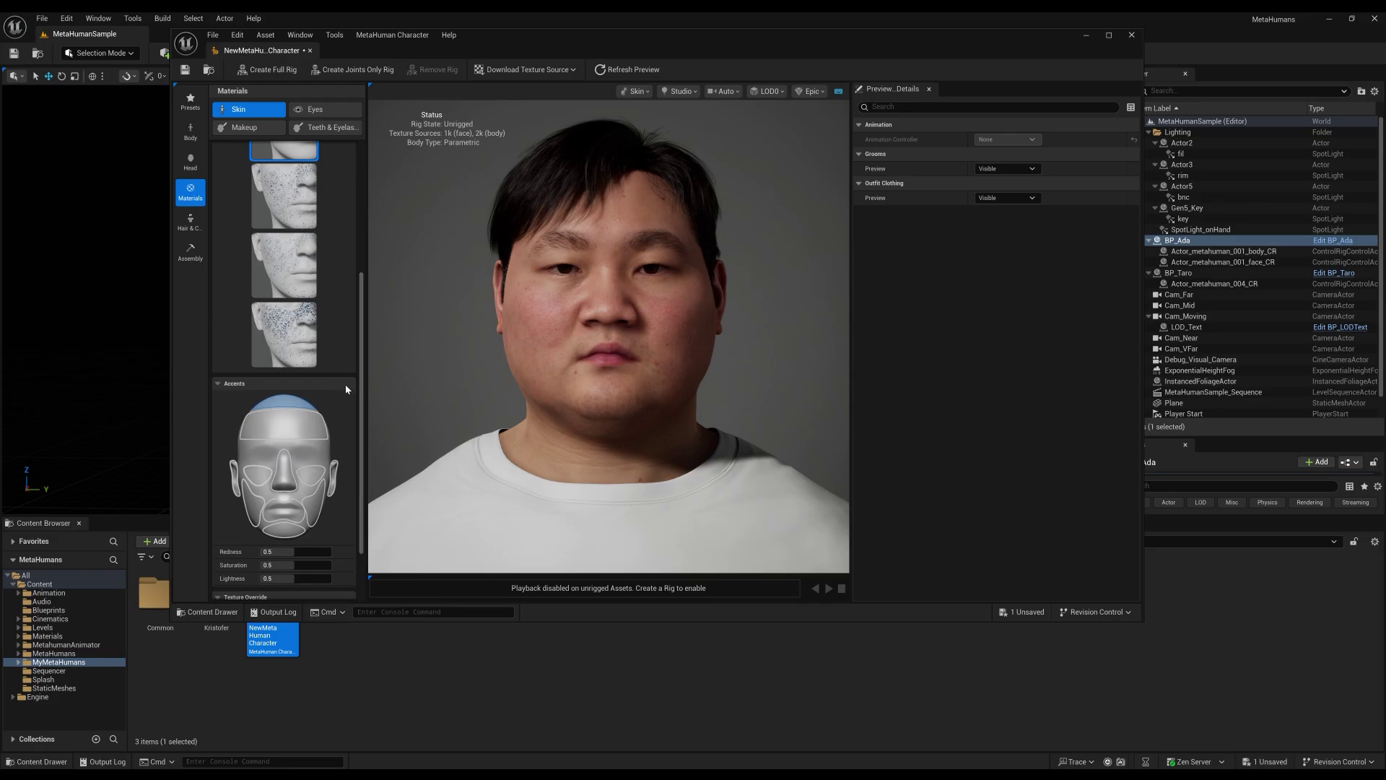
pyautogui.click(192, 223)
pyautogui.click(191, 251)
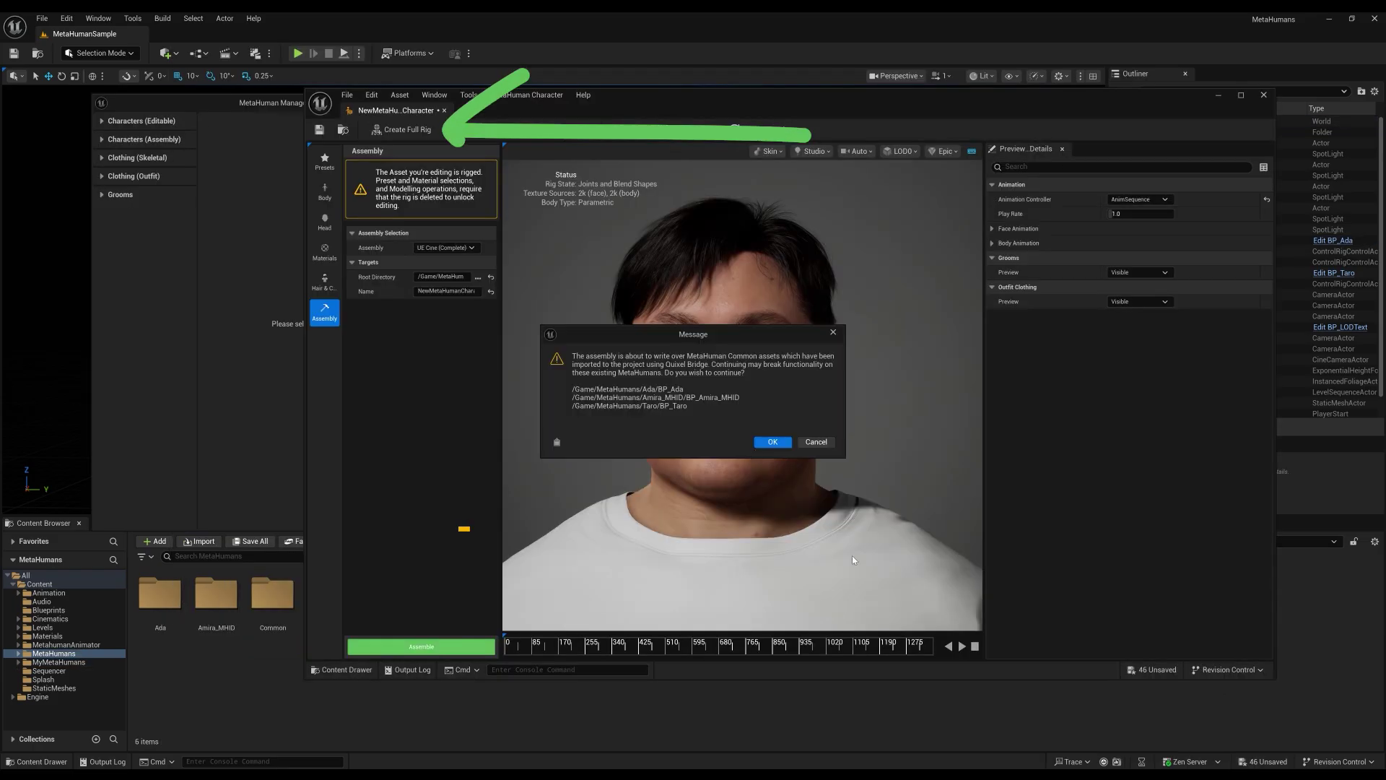
pyautogui.press('Return')
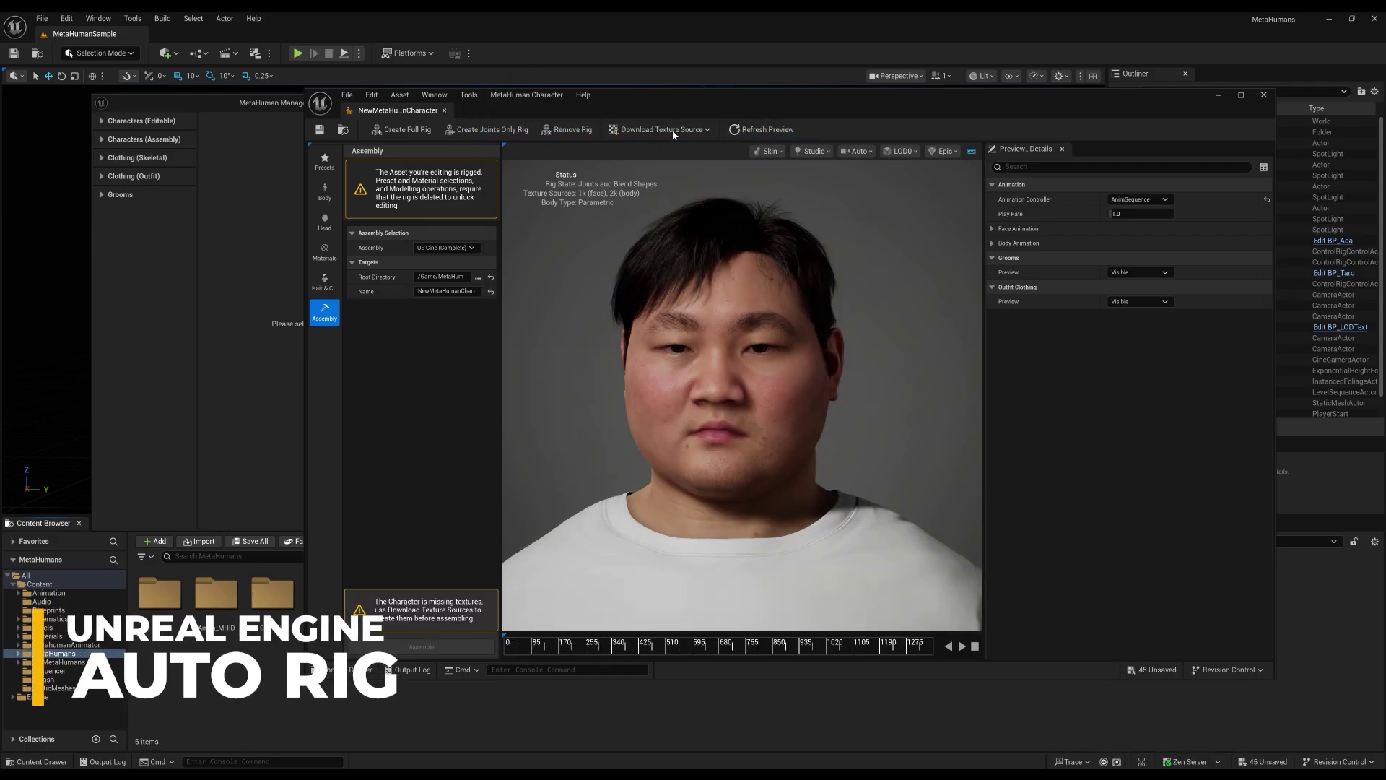
# Download the 2k resolution source textures from the Download Texture Source menu.
pyautogui.click(667, 133)
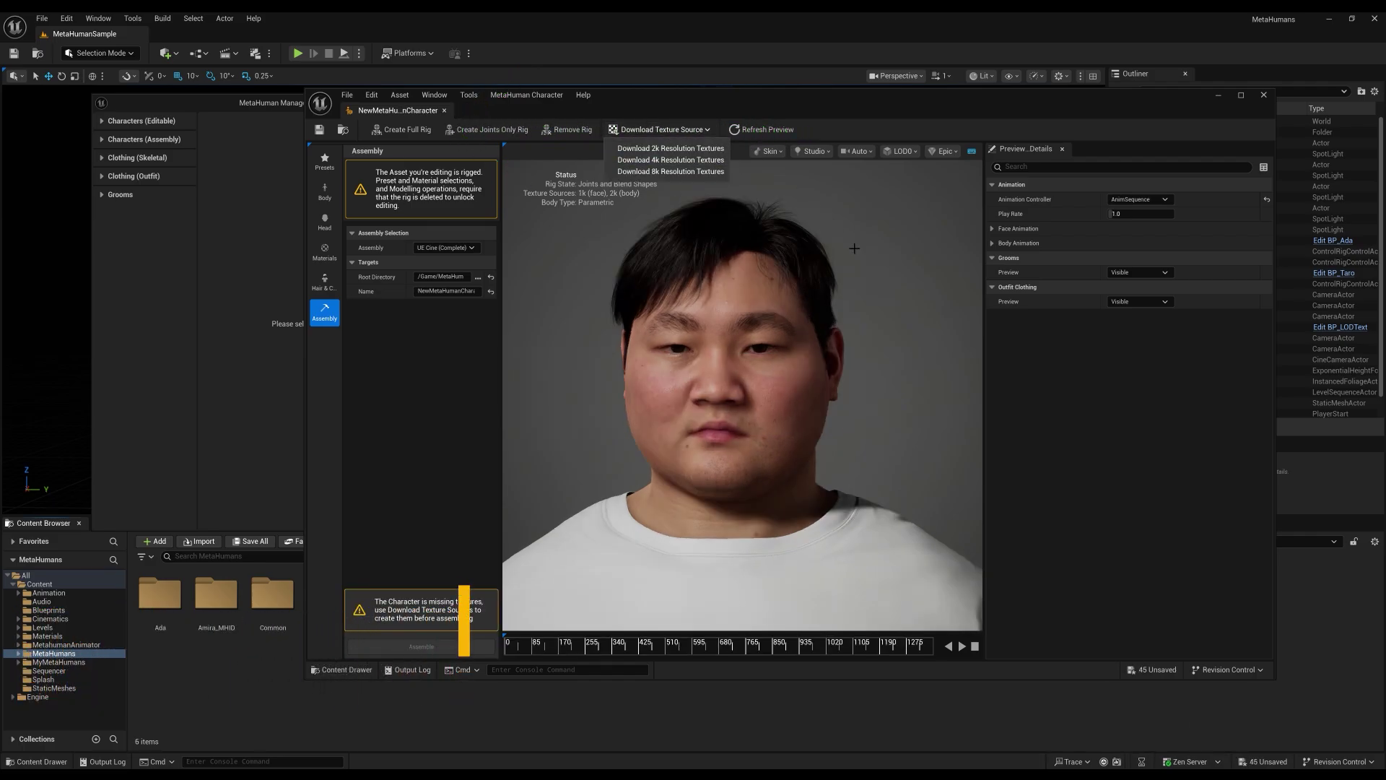
pyautogui.click(718, 151)
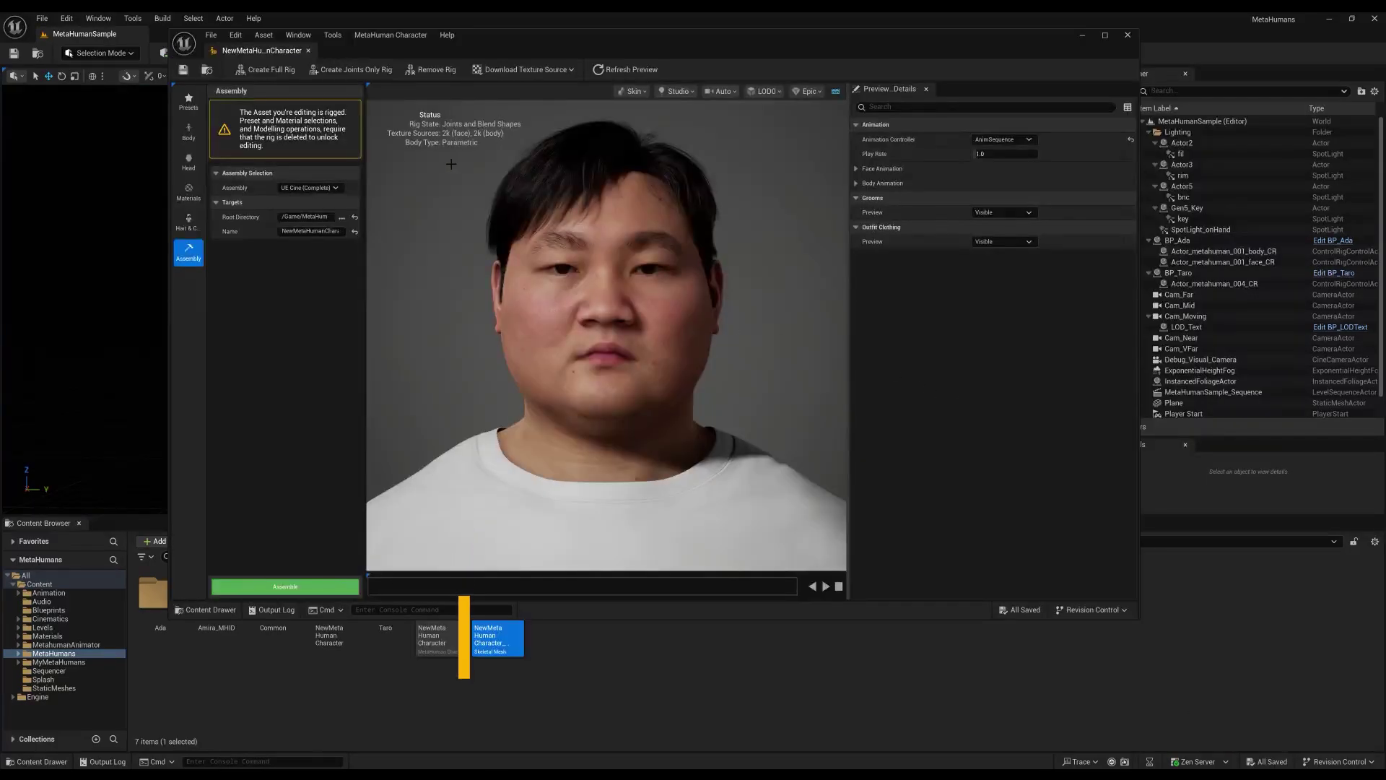
# Set the assembly type to DCC Export with Export Zip File off and assemble.
pyautogui.click(341, 185)
pyautogui.click(317, 229)
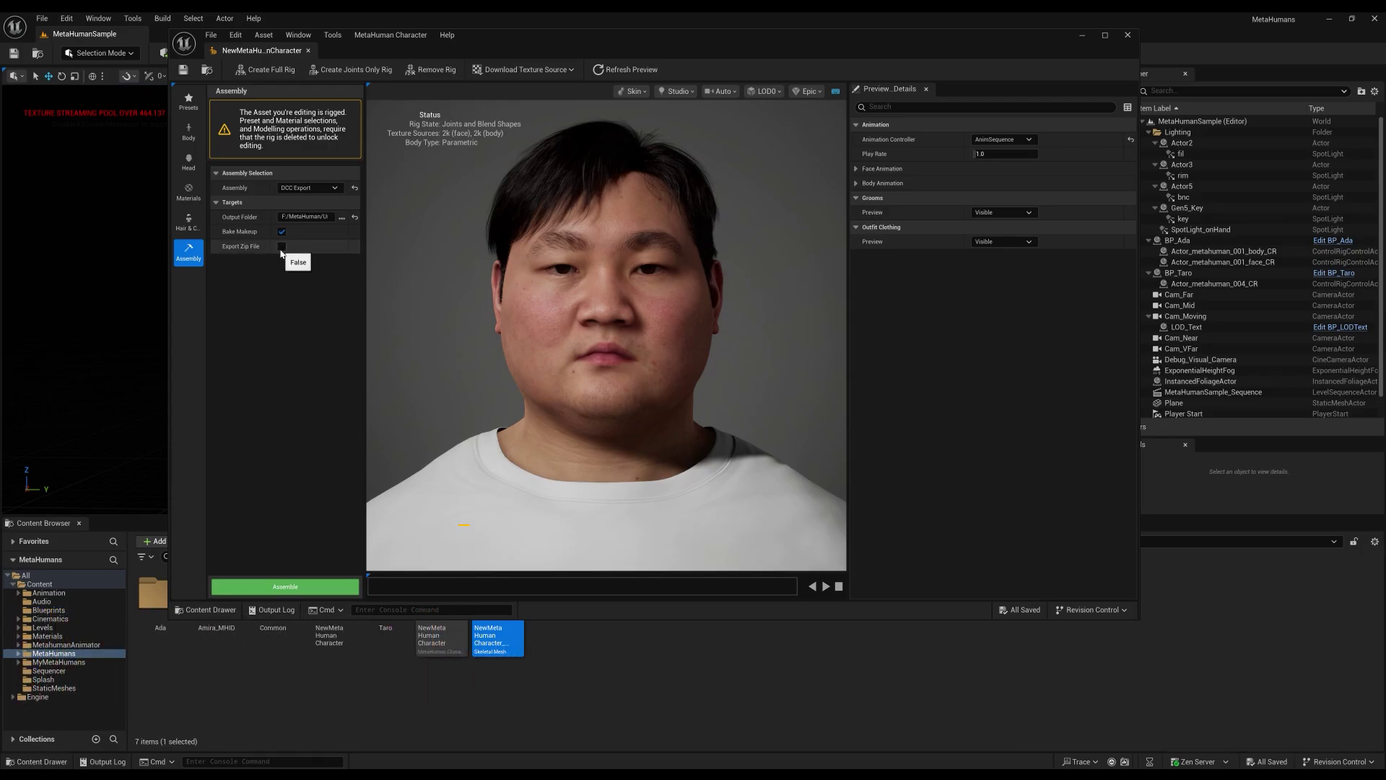
pyautogui.click(325, 587)
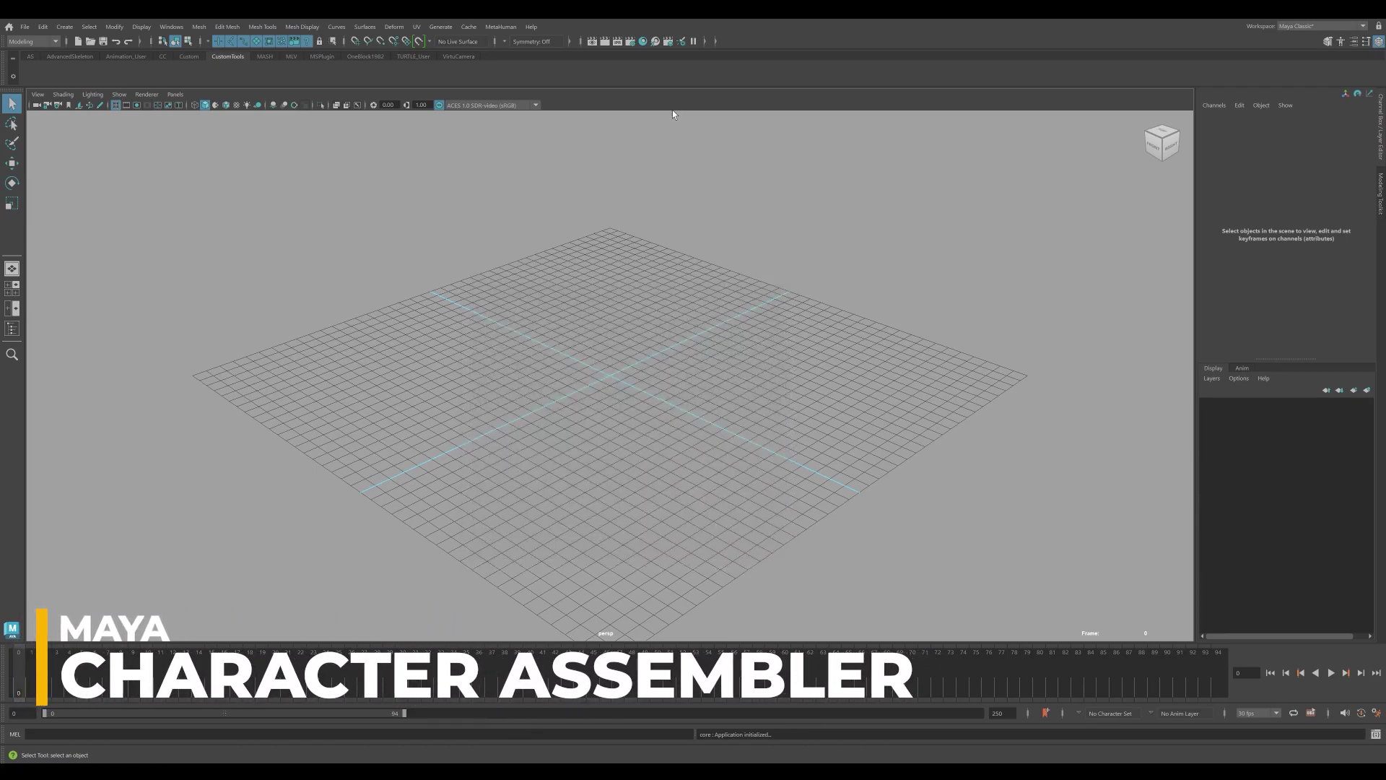
# Open the Character Assembler from the MetaHuman tools menu.
pyautogui.click(500, 27)
pyautogui.click(520, 51)
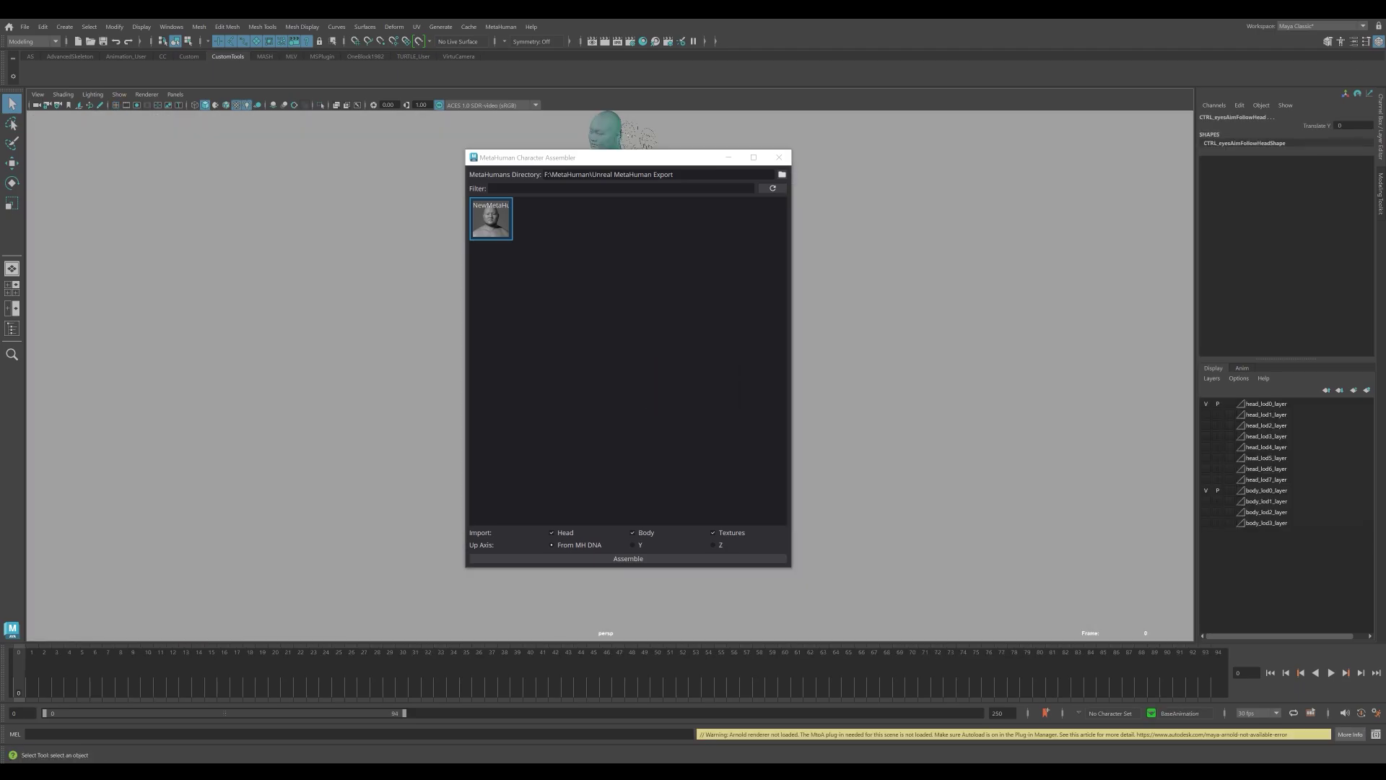
# Frame the assembled character, zoom onto its face, and select the CTRL_C_eye face board control.
pyautogui.moveTo(711, 158); pyautogui.dragTo(998, 136)
pyautogui.press('f')
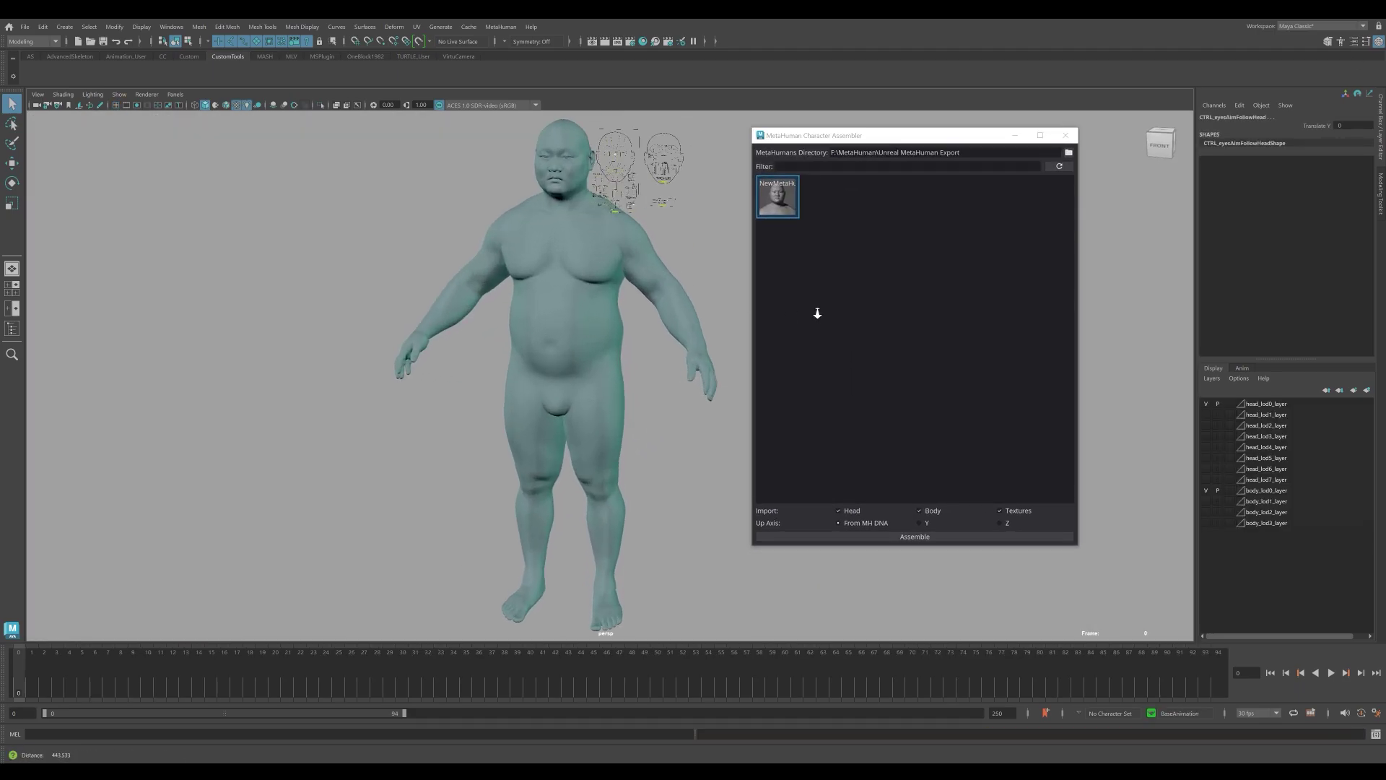
pyautogui.scroll(10, 516, 424)
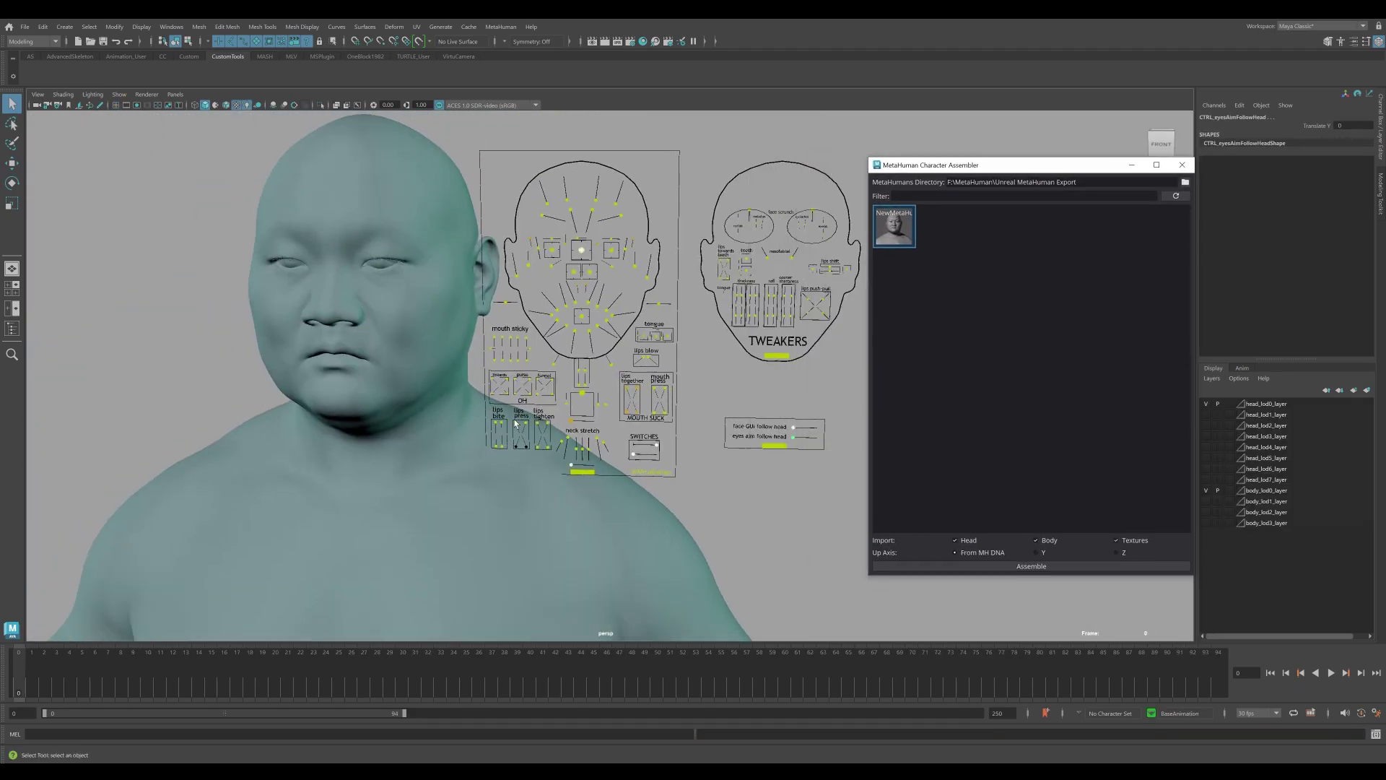
pyautogui.keyDown('alt'); pyautogui.moveTo(516, 424); pyautogui.dragTo(625, 320); pyautogui.keyUp('alt')
pyautogui.click(575, 224)
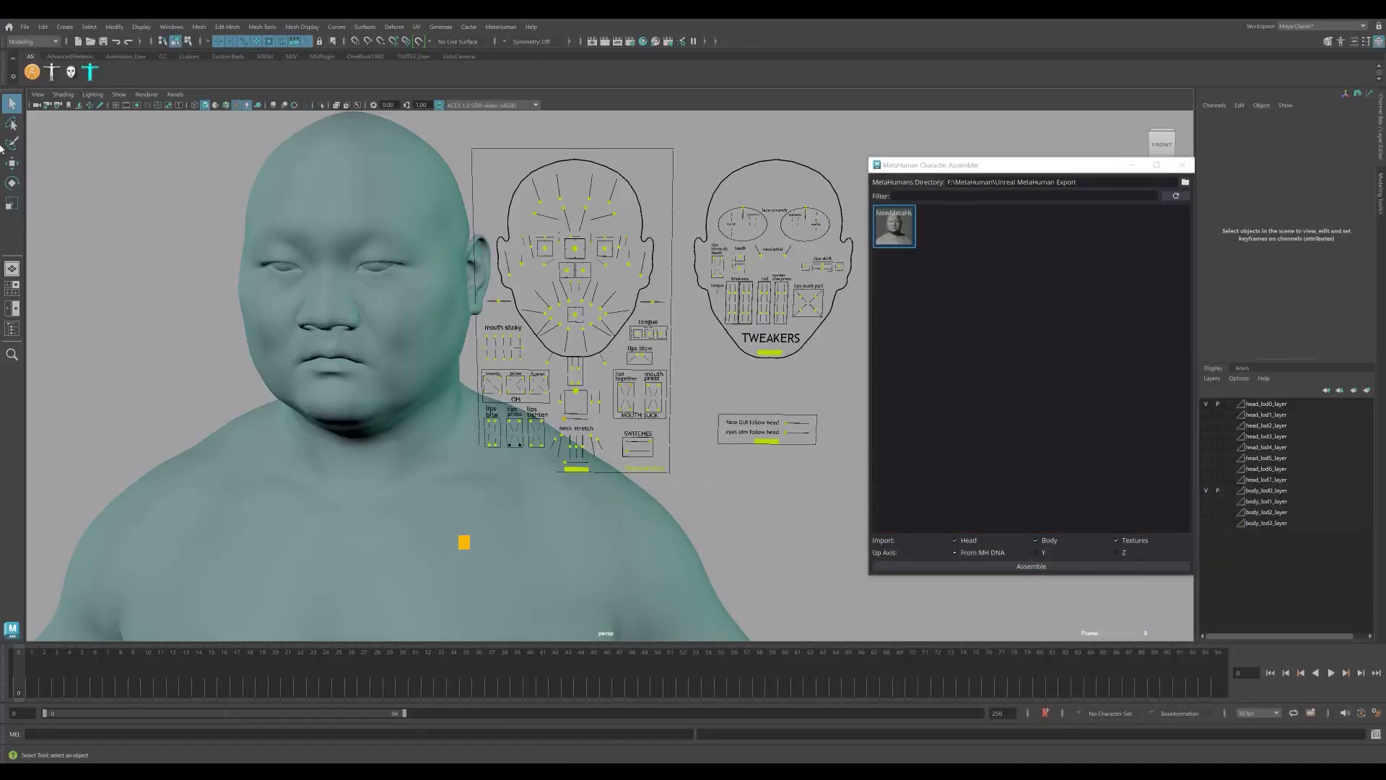
# Open AdvancedSkeleton's name matching tool and browse its naming templates.
pyautogui.click(32, 71)
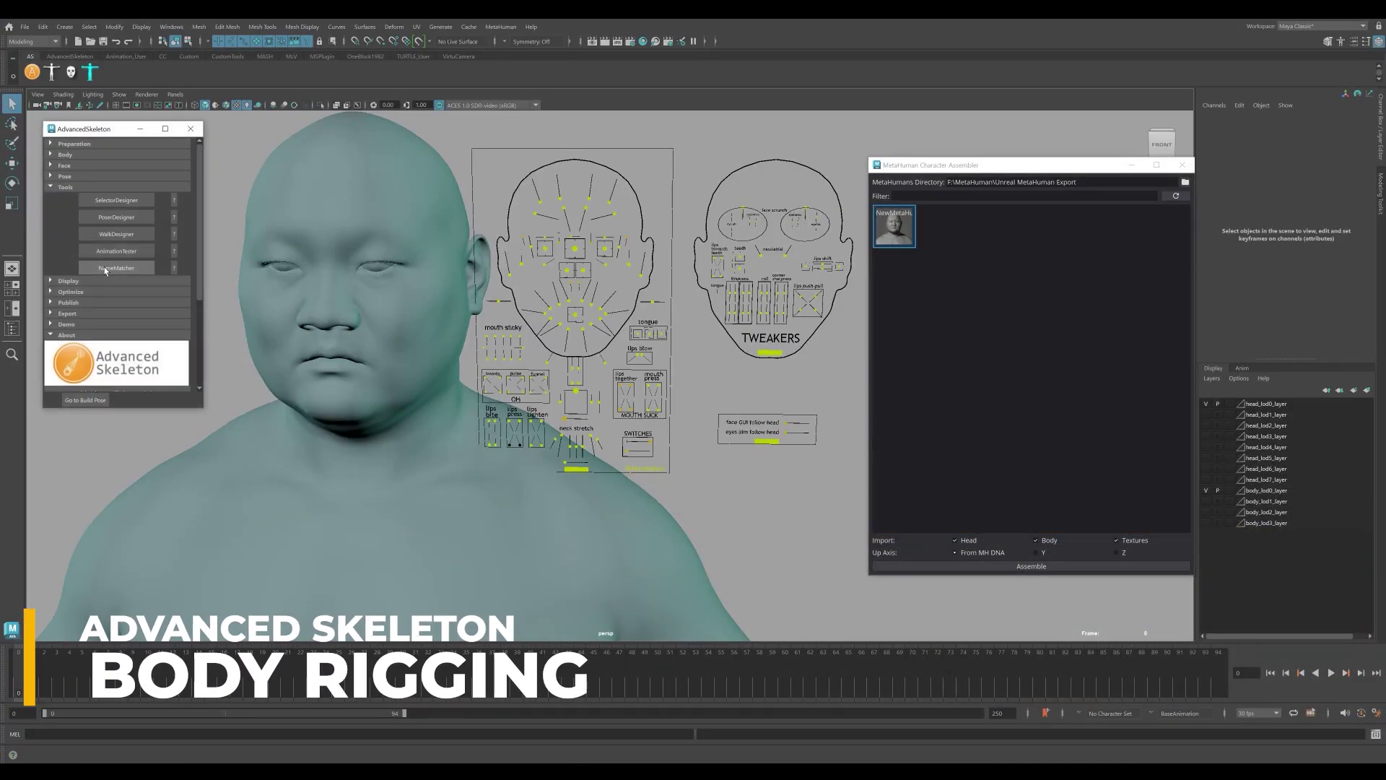
pyautogui.click(105, 269)
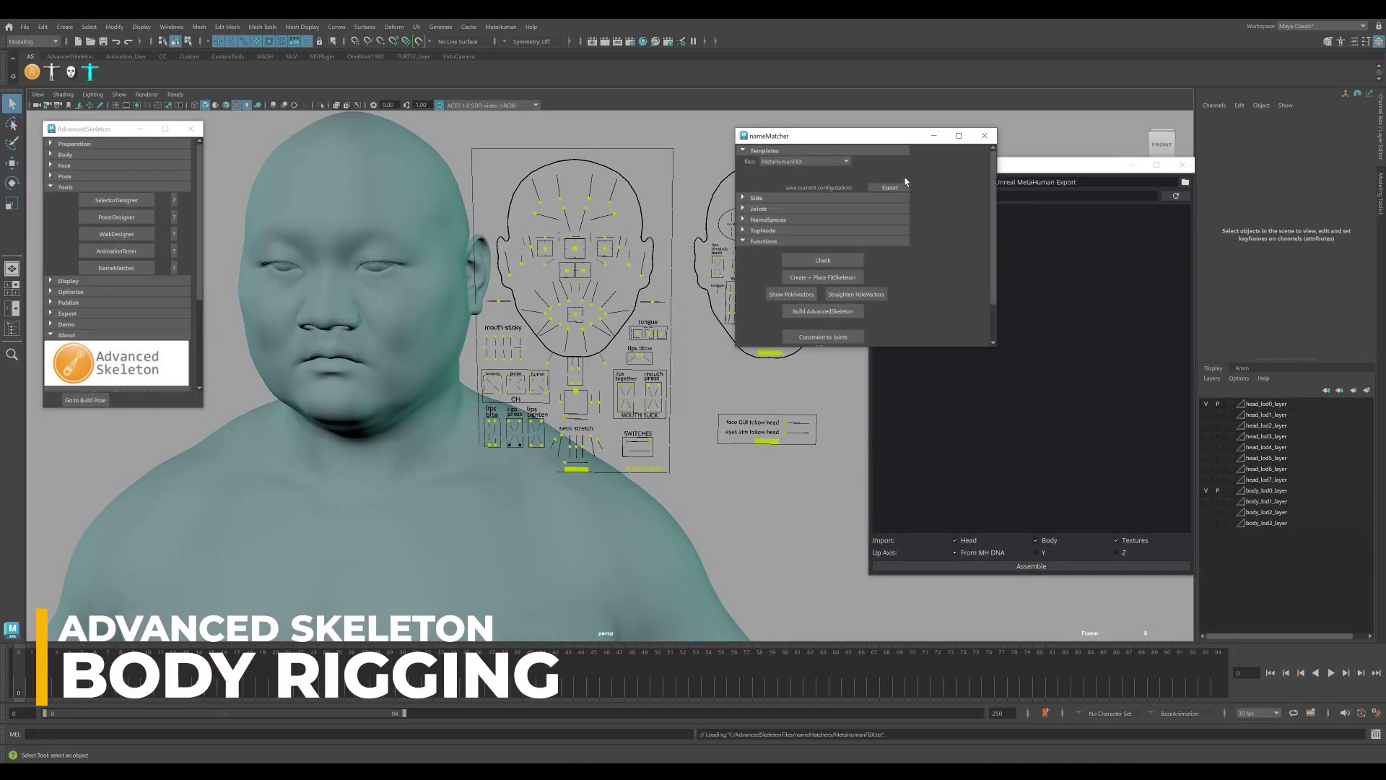
pyautogui.click(846, 164)
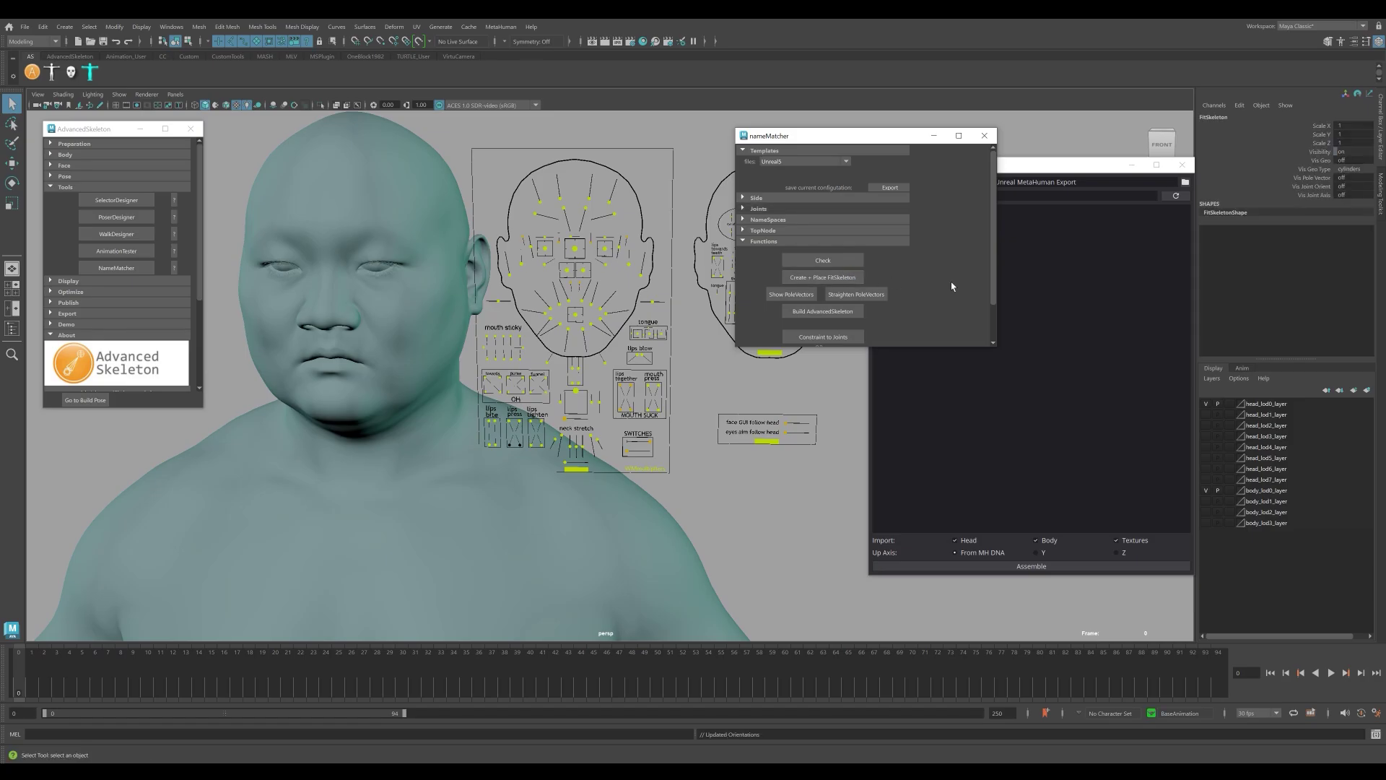
pyautogui.scroll(-1, 904, 296)
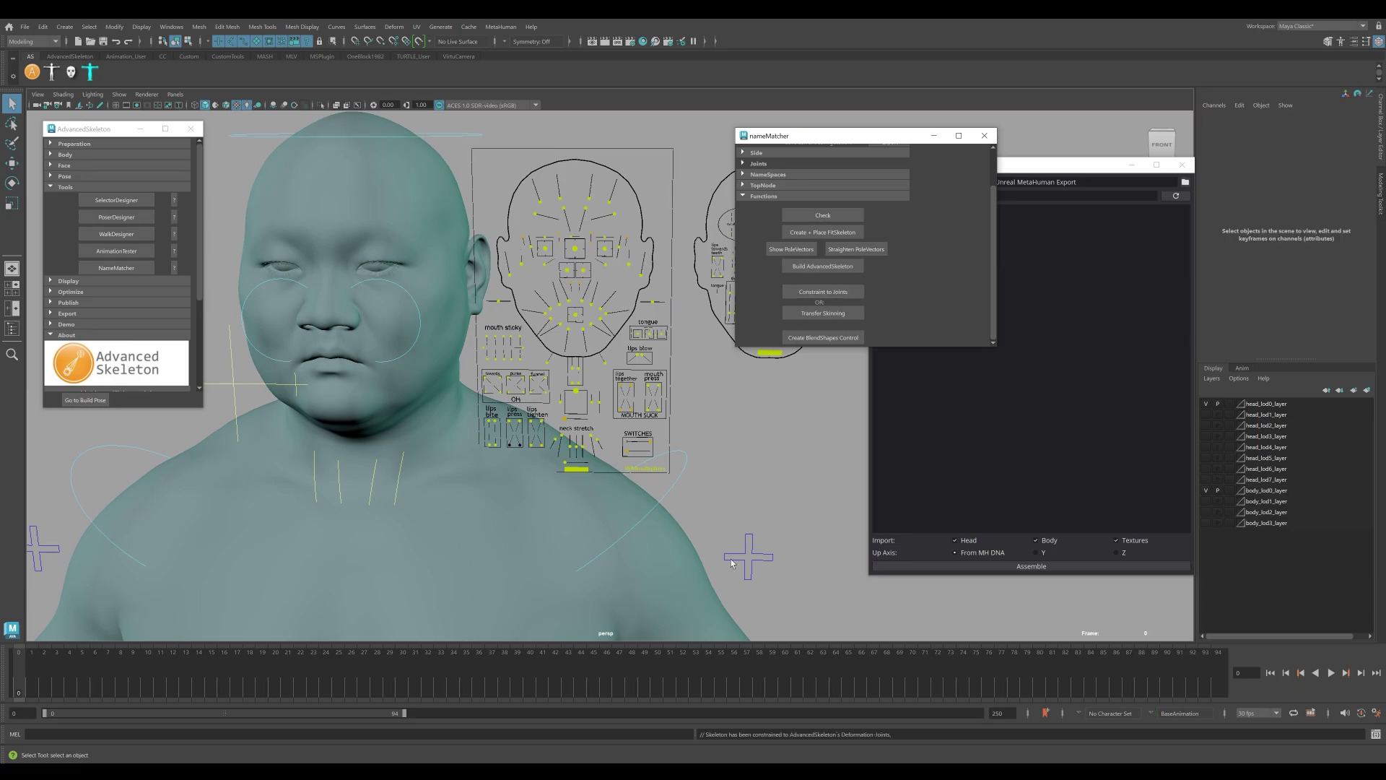
# Rotate the left arm at FKShoulder_L and undo it, then select the wrist and tilt FKHead_M.
pyautogui.press('a')
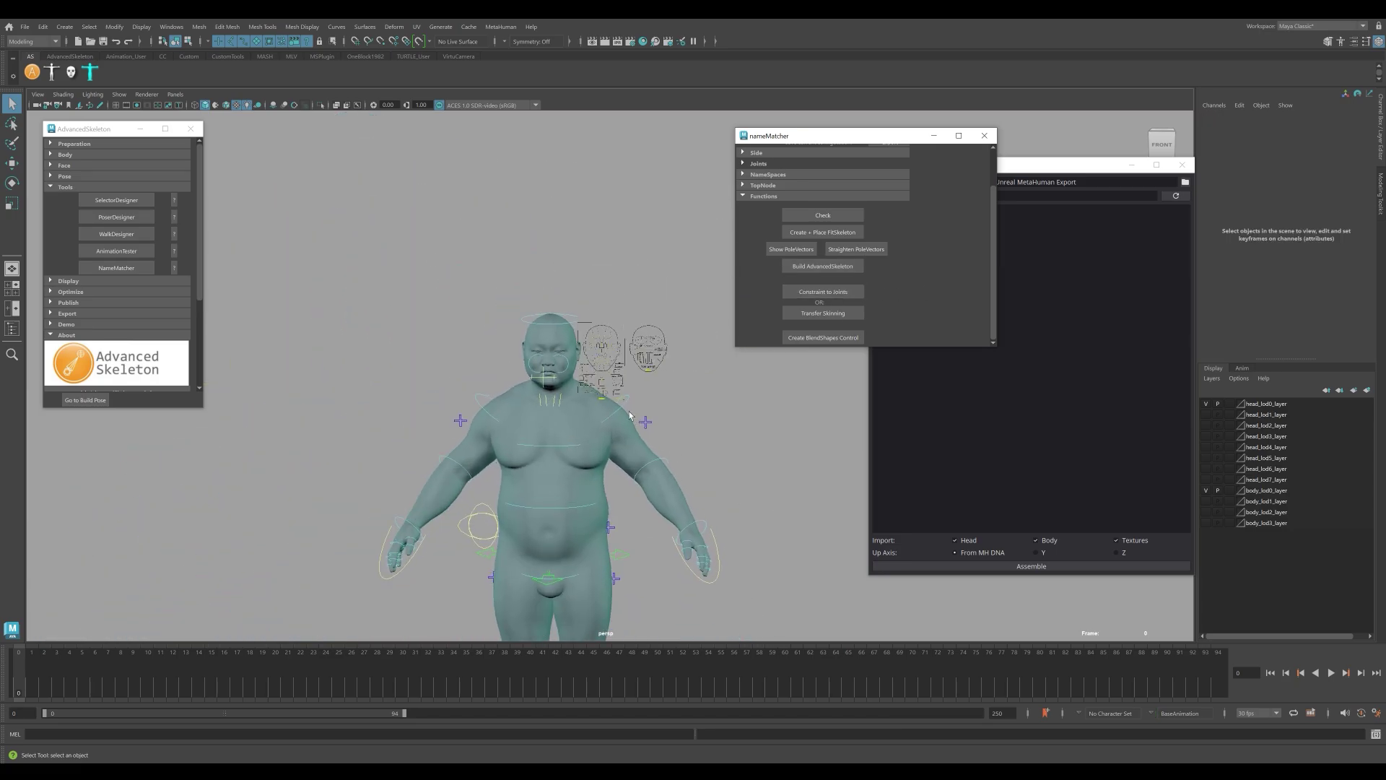
pyautogui.click(662, 423)
pyautogui.scroll(2, 662, 423)
pyautogui.press('e')
pyautogui.moveTo(655, 435); pyautogui.dragTo(728, 505)
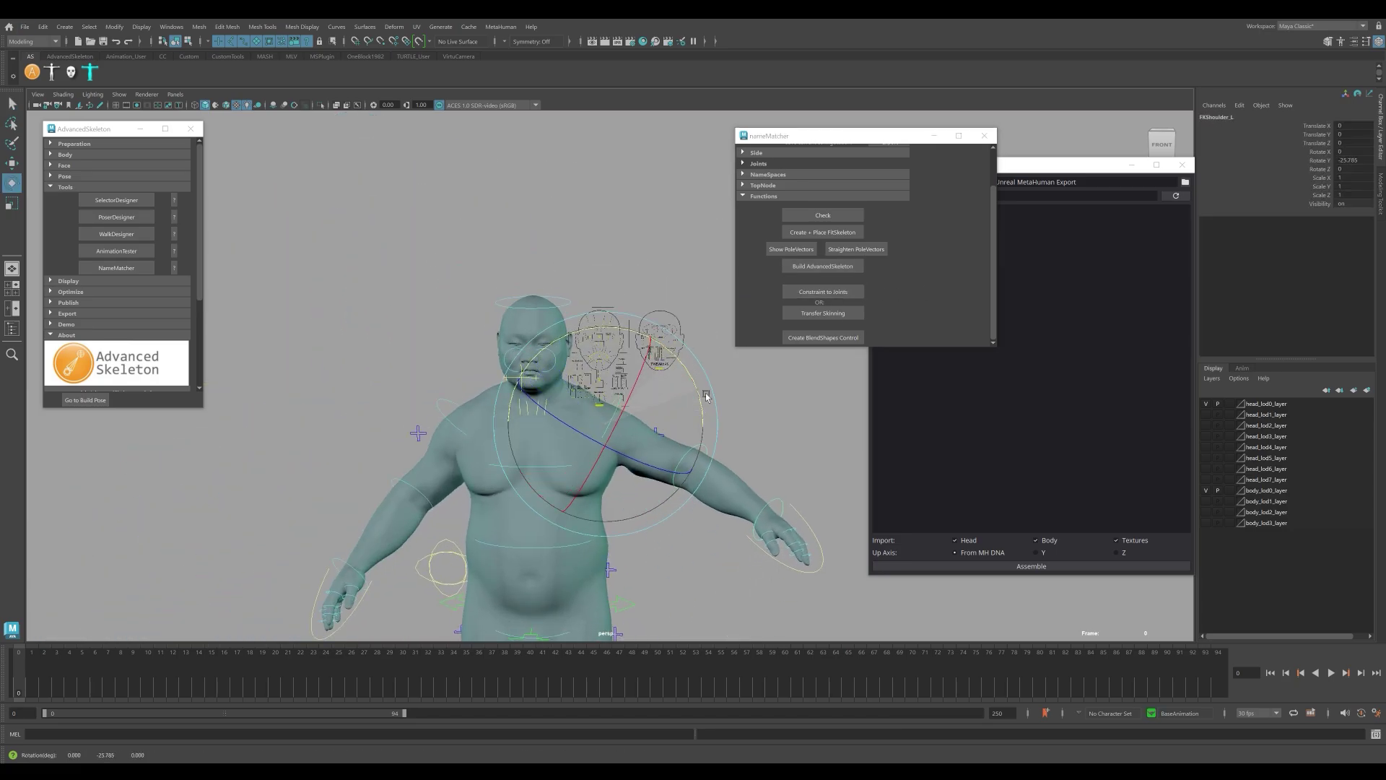
pyautogui.hotkey('ctrl', 'z')
pyautogui.click(727, 574)
pyautogui.click(566, 337)
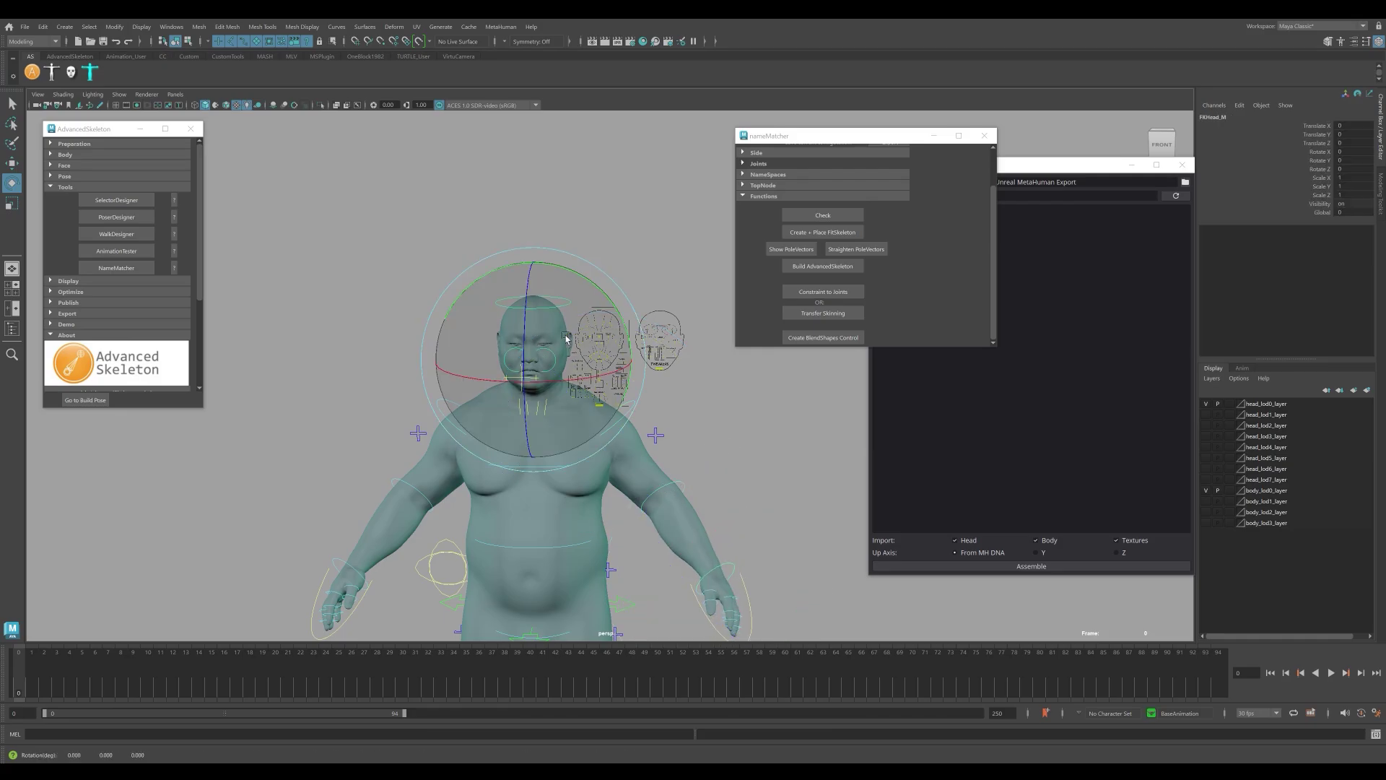
pyautogui.moveTo(581, 405); pyautogui.dragTo(556, 375)
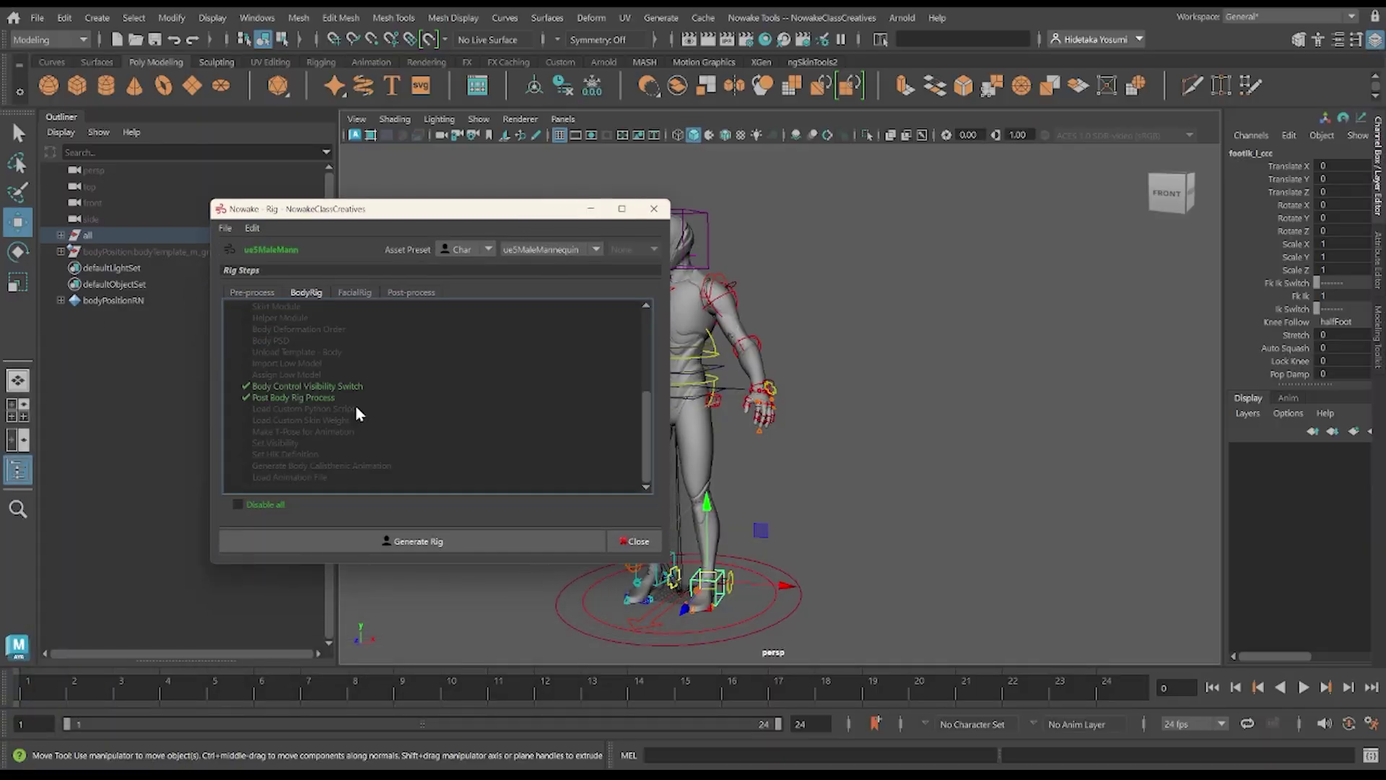
# Add a rigSolution step under Post Body Rig Process and select a mannequin foot control for moving.
pyautogui.rightClick(292, 407)
pyautogui.moveTo(383, 465)
pyautogui.moveTo(507, 469)
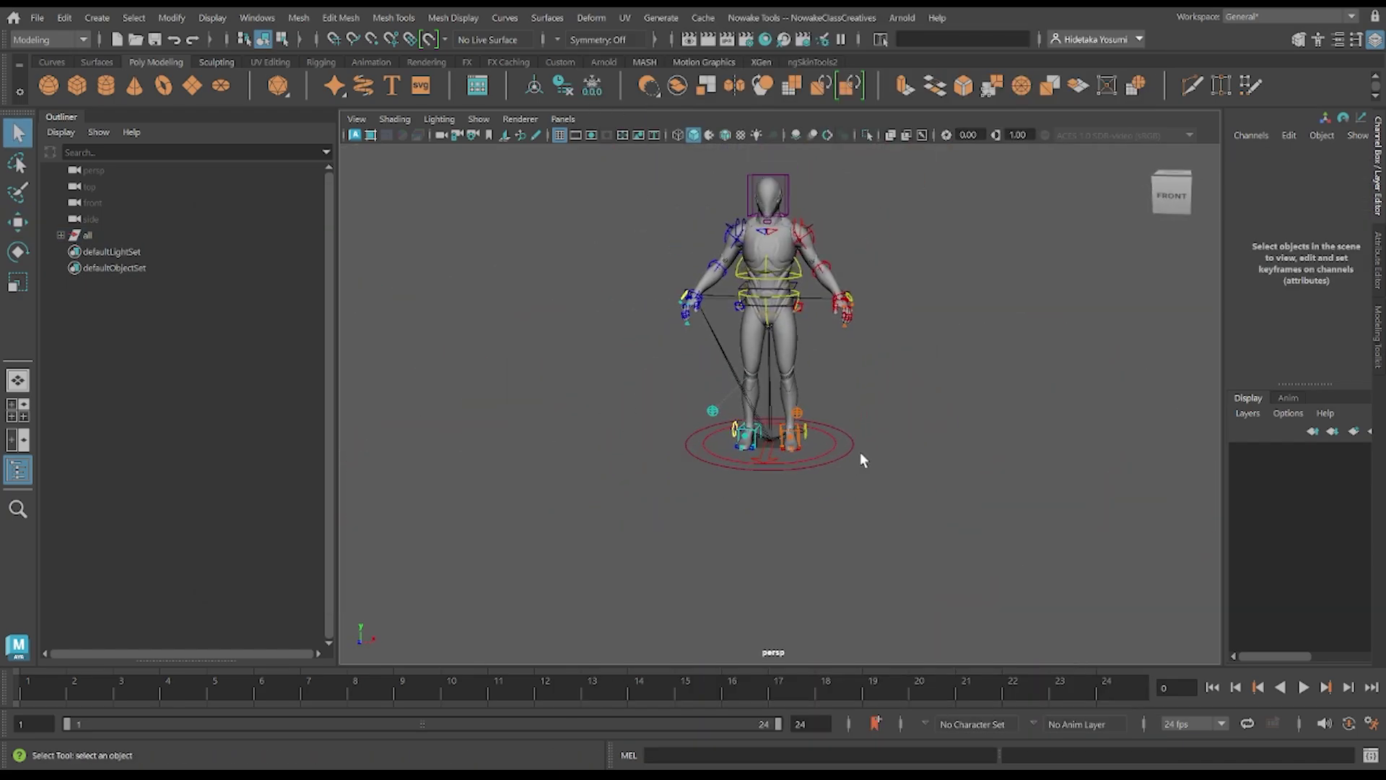
pyautogui.click(838, 444)
pyautogui.press('w')
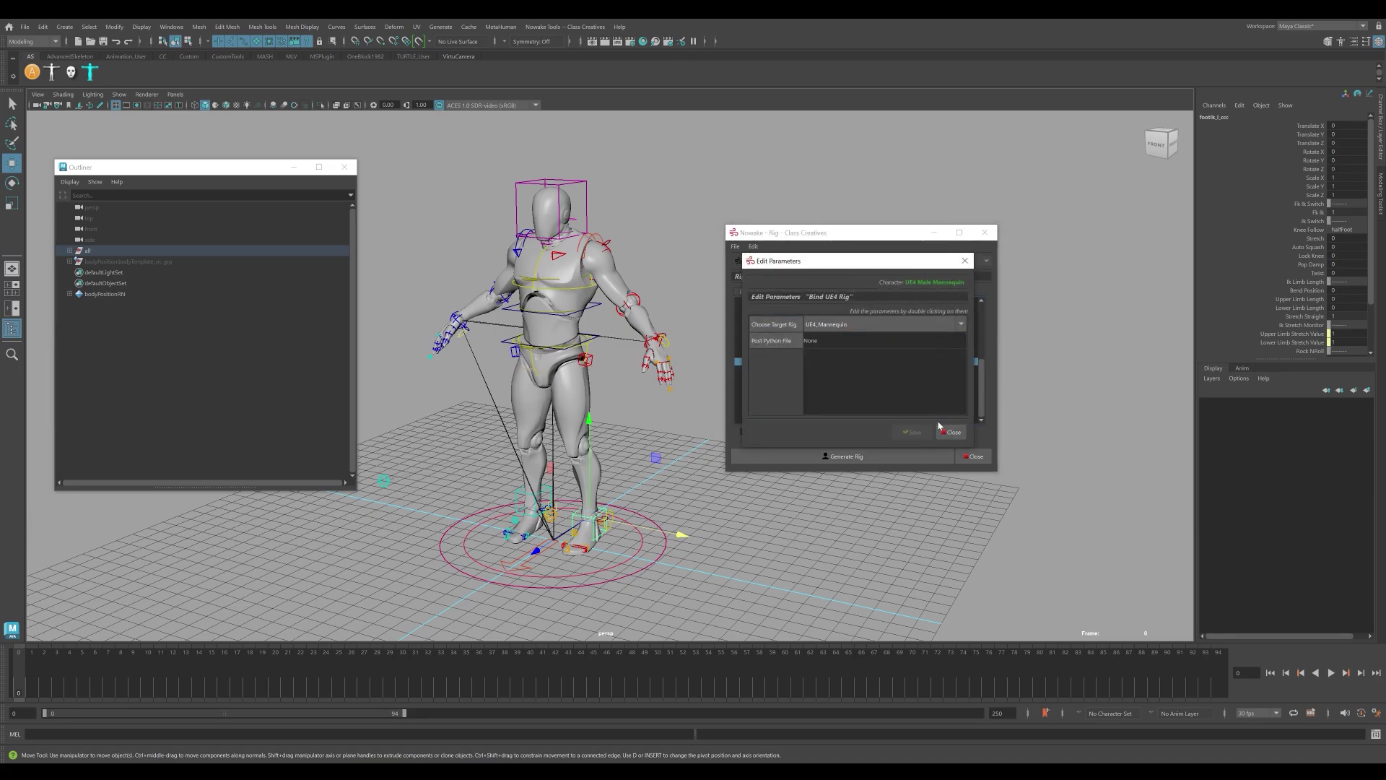
# Close the Bind UE4 Rig parameters and review the Bind UE5 Rig step's parameters without changes.
pyautogui.click(950, 432)
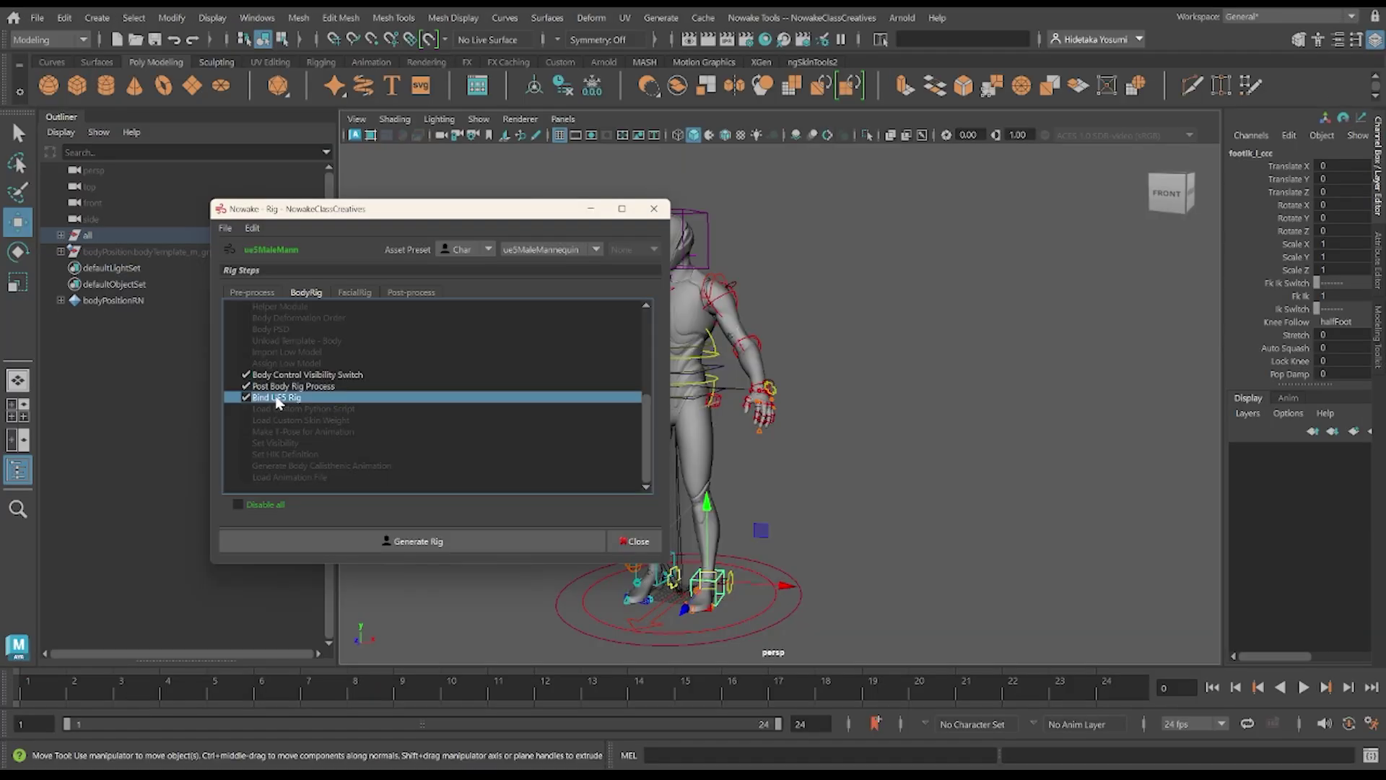
pyautogui.doubleClick(277, 397)
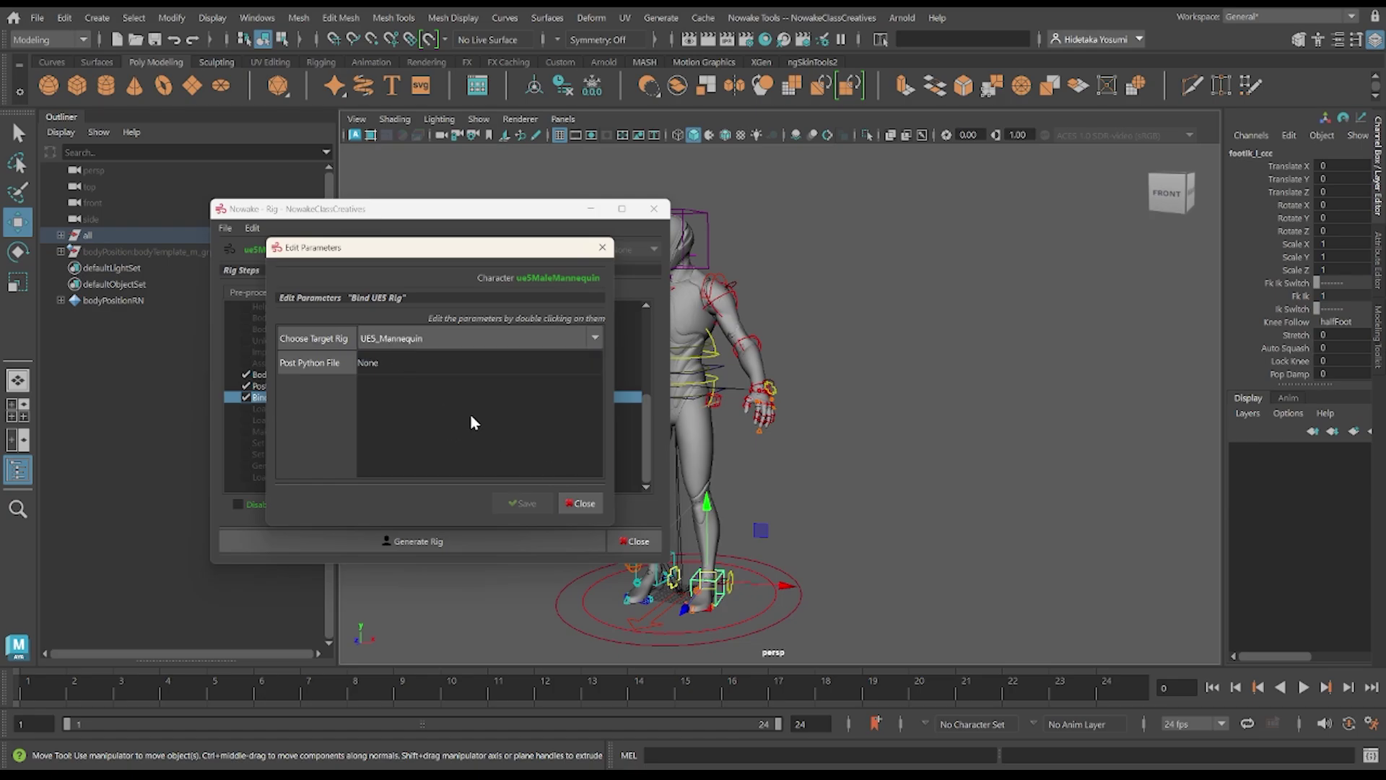
pyautogui.click(572, 499)
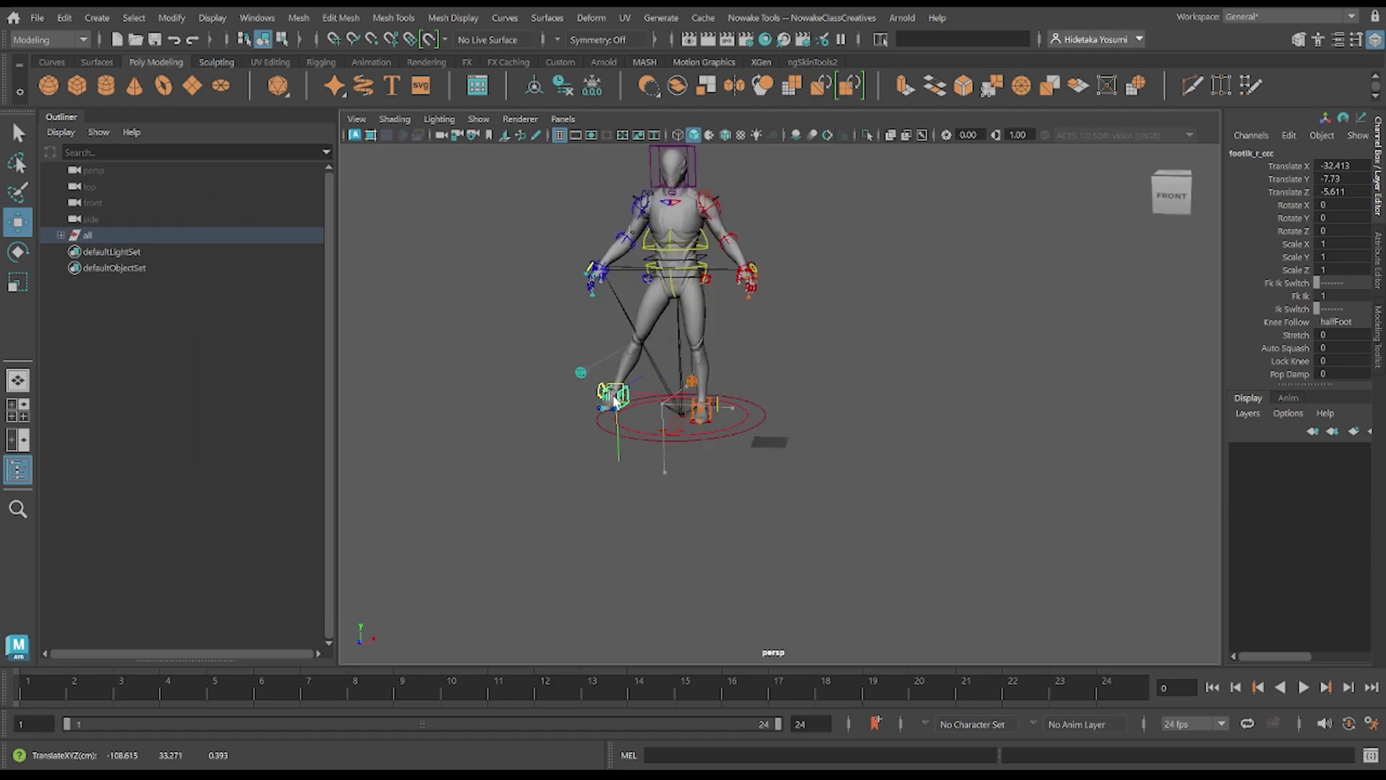
# Rotate the upper body from the hip control.
pyautogui.click(682, 333)
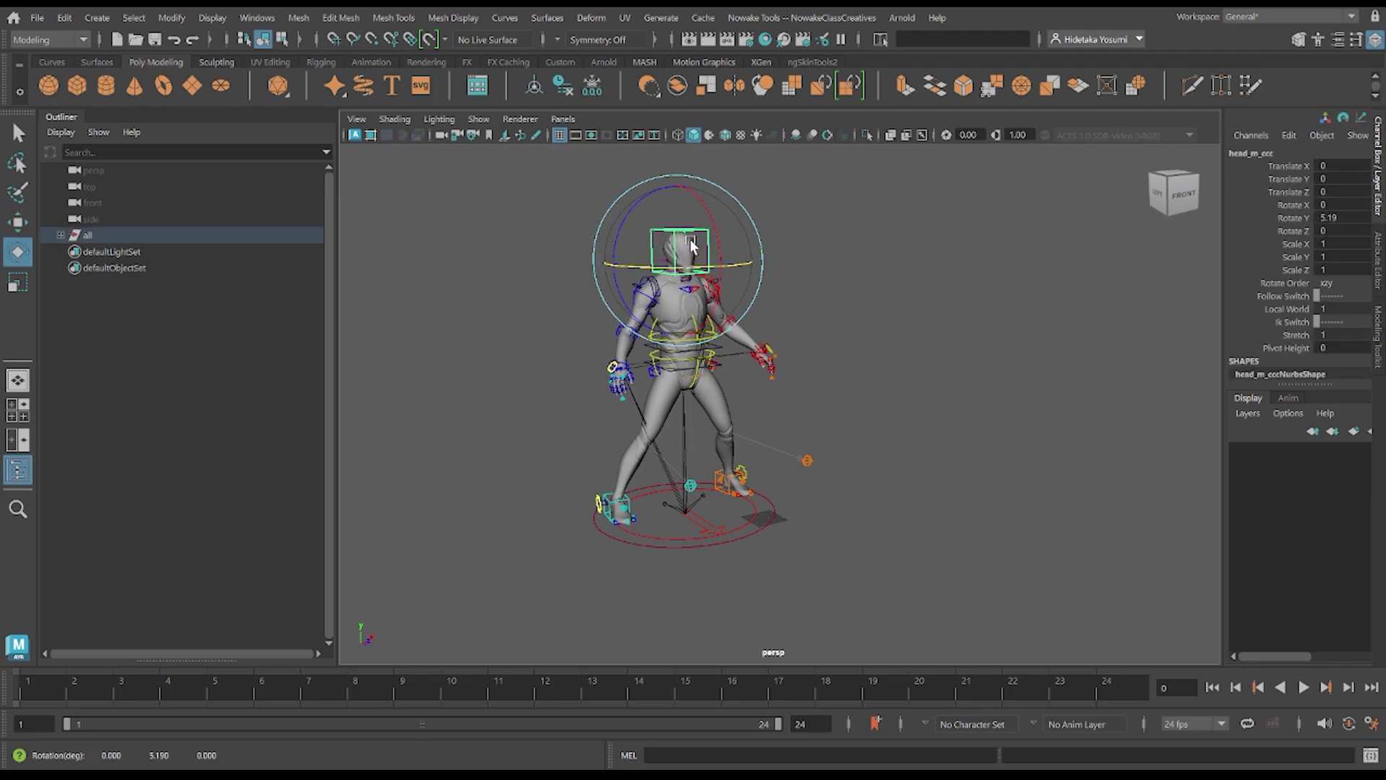
pyautogui.press('e')
pyautogui.moveTo(682, 333); pyautogui.dragTo(678, 319)
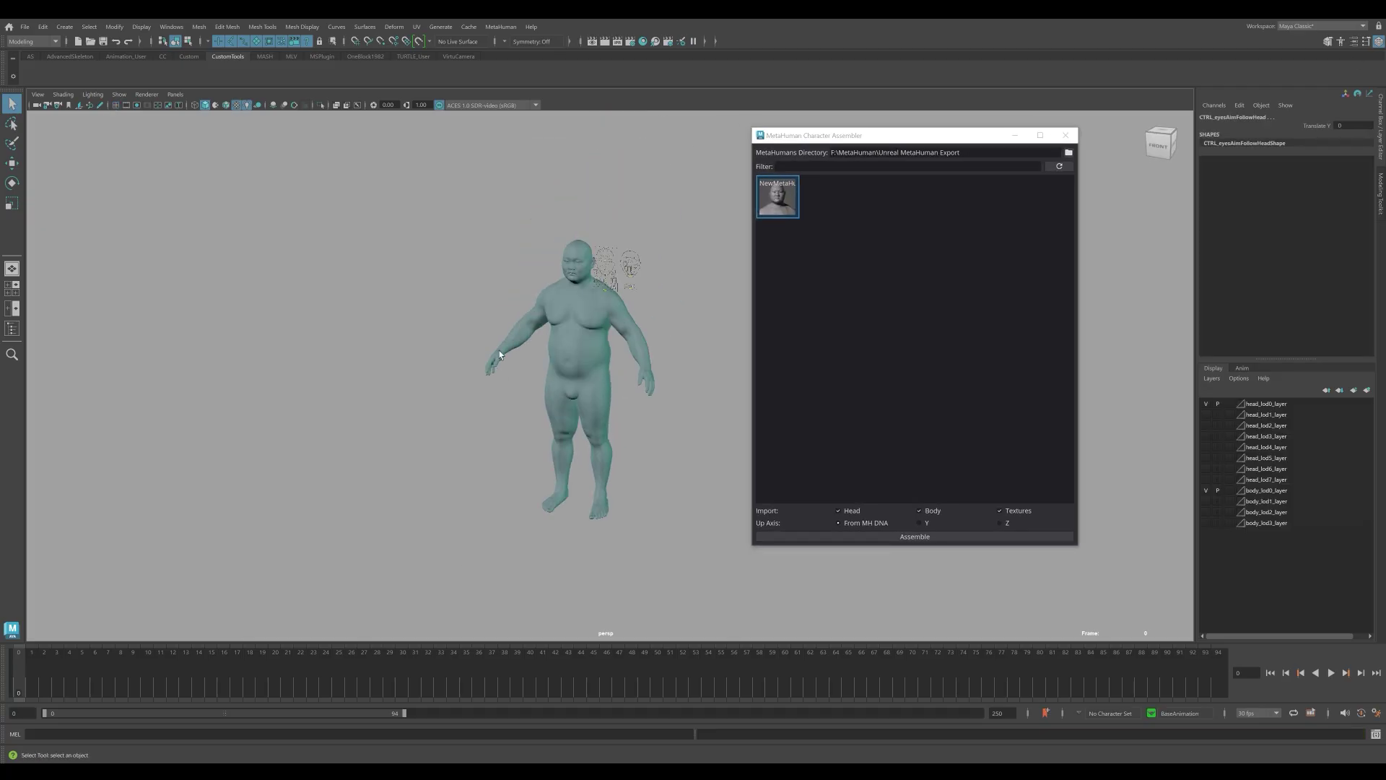
# Move CTRL_C_mouth sideways and raise CTRL_C_eye to open the character's eyes.
pyautogui.scroll(10, 535, 318)
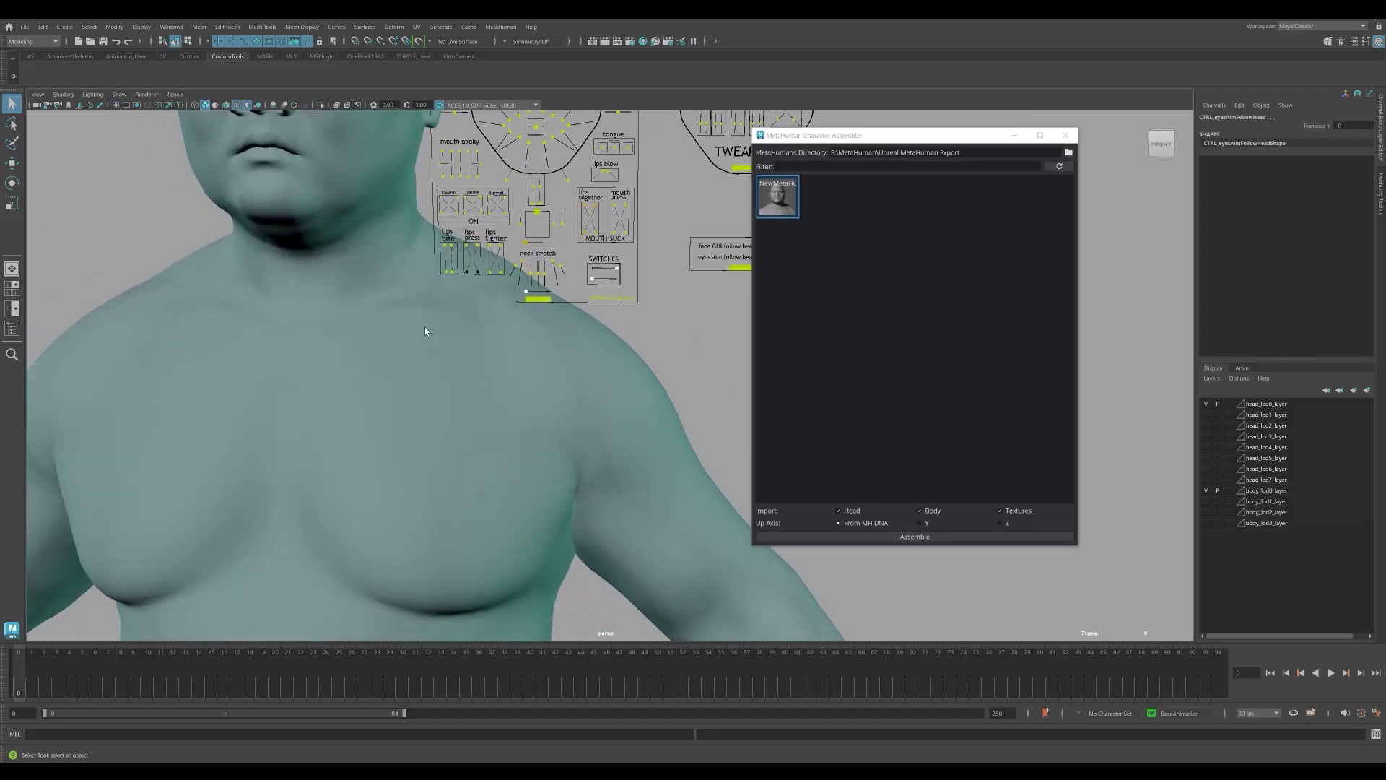
pyautogui.moveTo(903, 141); pyautogui.dragTo(1019, 171)
pyautogui.click(581, 316)
pyautogui.press('w')
pyautogui.moveTo(621, 315)
pyautogui.mouseDown()
pyautogui.moveTo(609, 315)
pyautogui.moveTo(627, 319)
pyautogui.mouseUp()
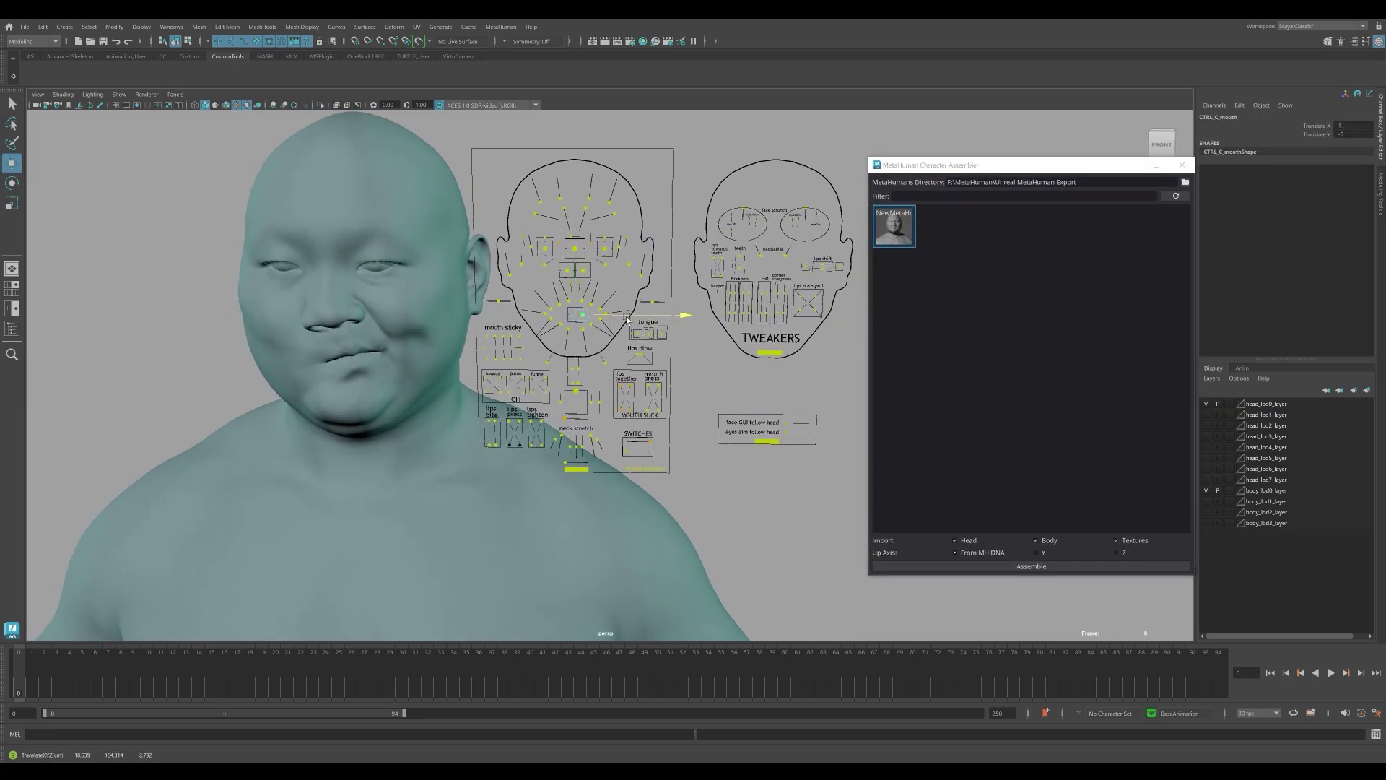
pyautogui.click(581, 256)
pyautogui.moveTo(581, 256); pyautogui.dragTo(576, 215)
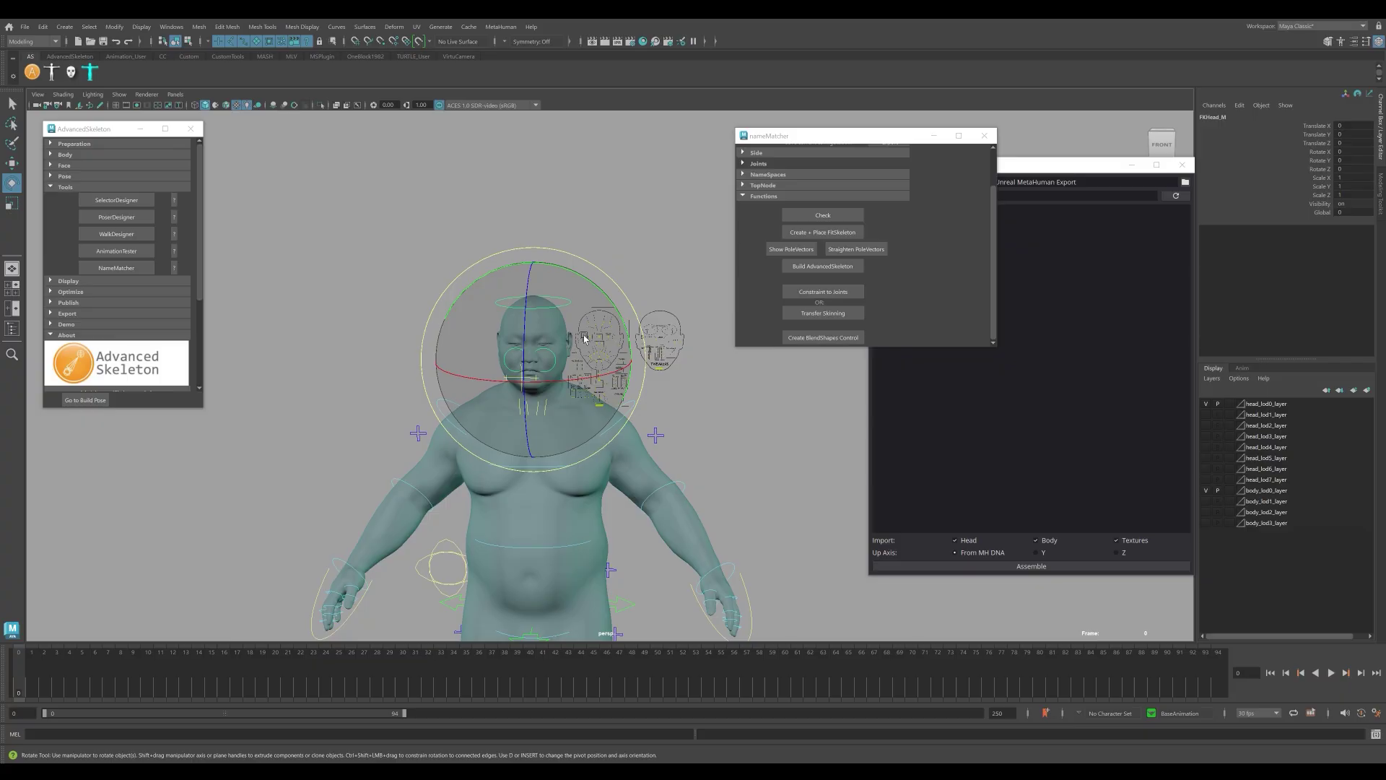
# Undo the head rotation, then swing the right arm at the shoulder and undo it.
pyautogui.hotkey('ctrl', 'z')
pyautogui.click(457, 441)
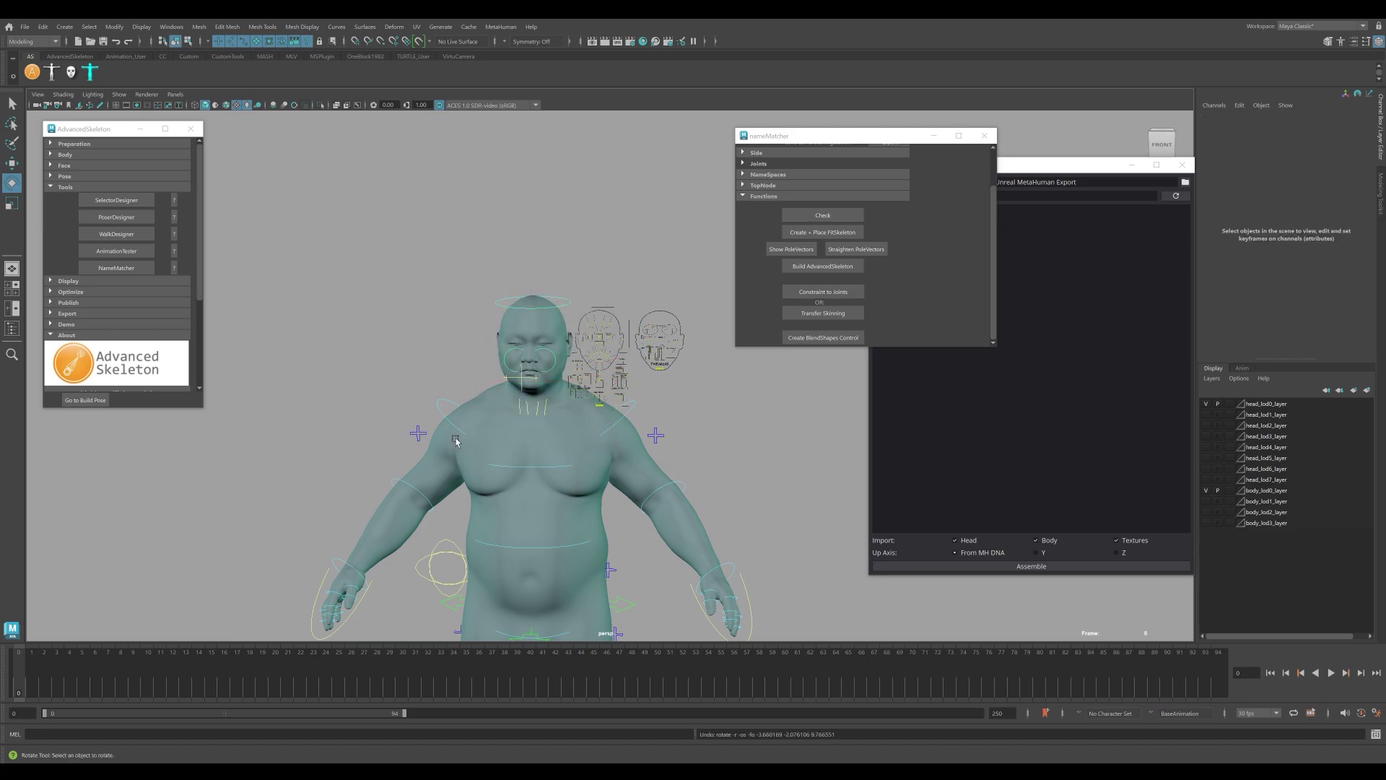
pyautogui.click(467, 433)
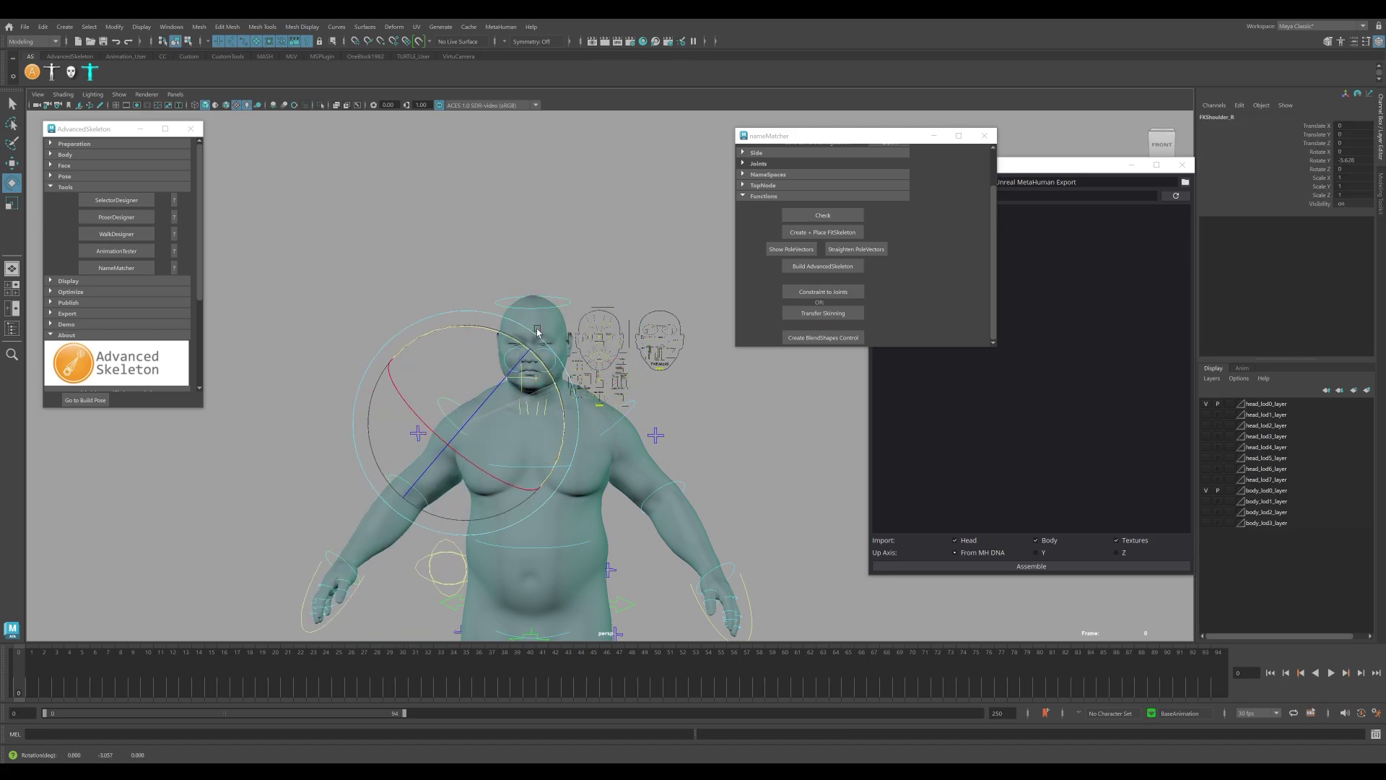
pyautogui.moveTo(538, 332); pyautogui.dragTo(579, 225)
pyautogui.hotkey('ctrl', 'z')
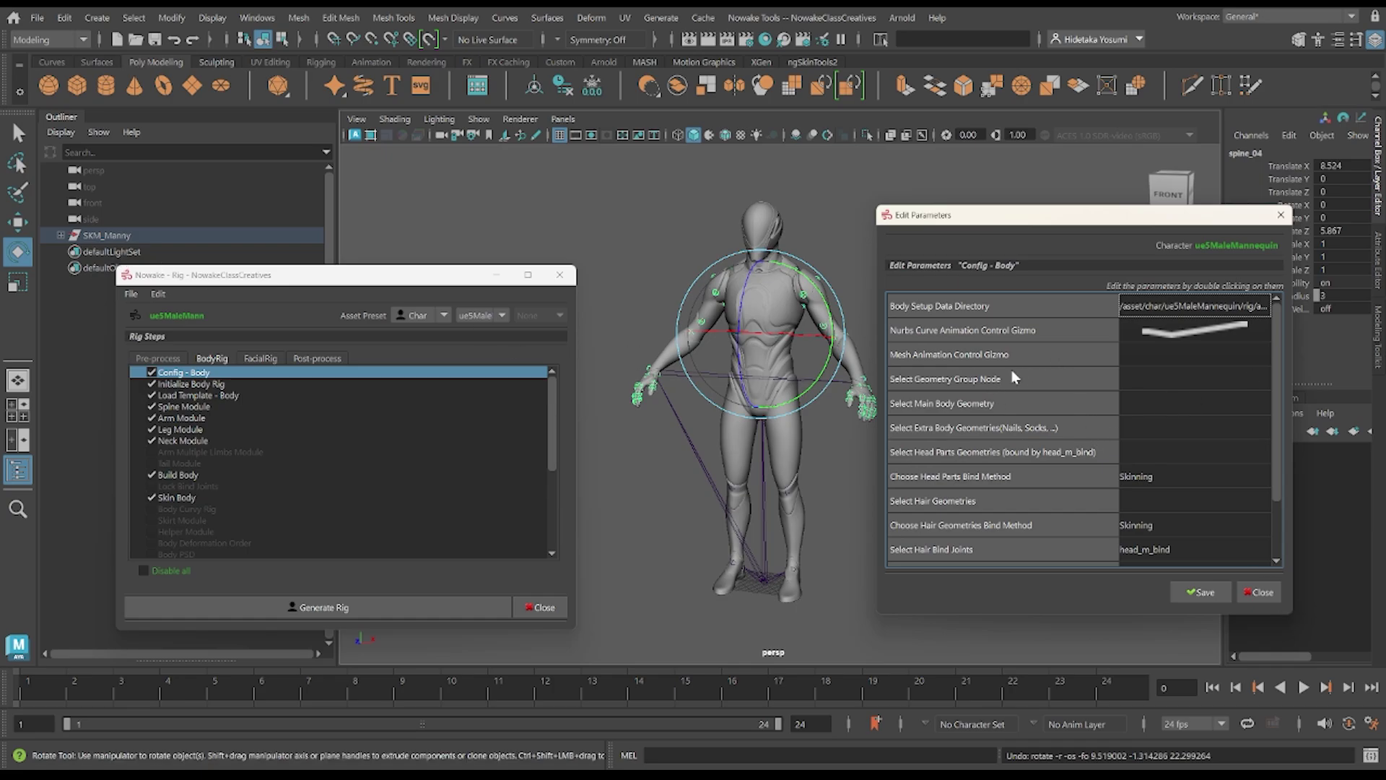
# On SKM_Manny, reduce the waist to 85.345, adjust two torso measurements, then open Bind UE5 Rig parameters.
pyautogui.click(108, 238)
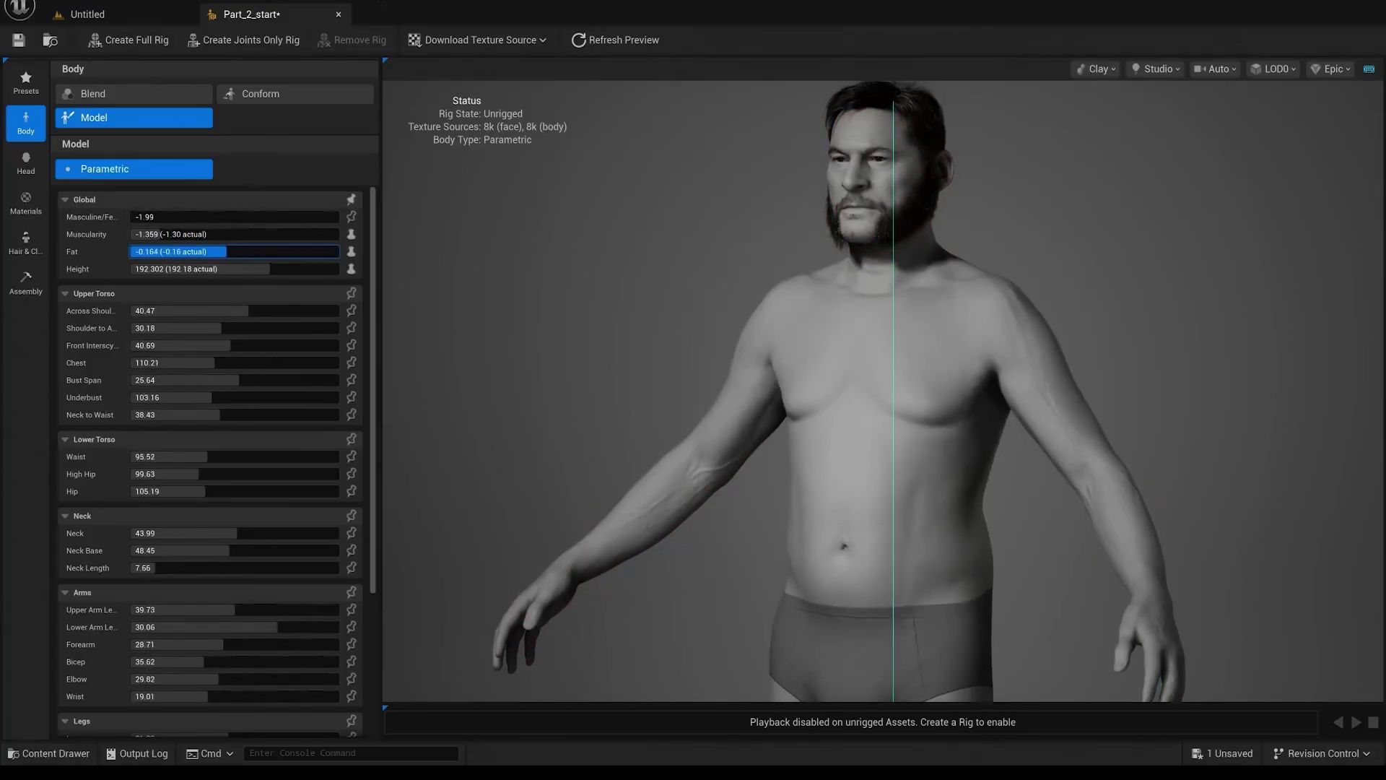
pyautogui.moveTo(205, 457); pyautogui.dragTo(186, 459)
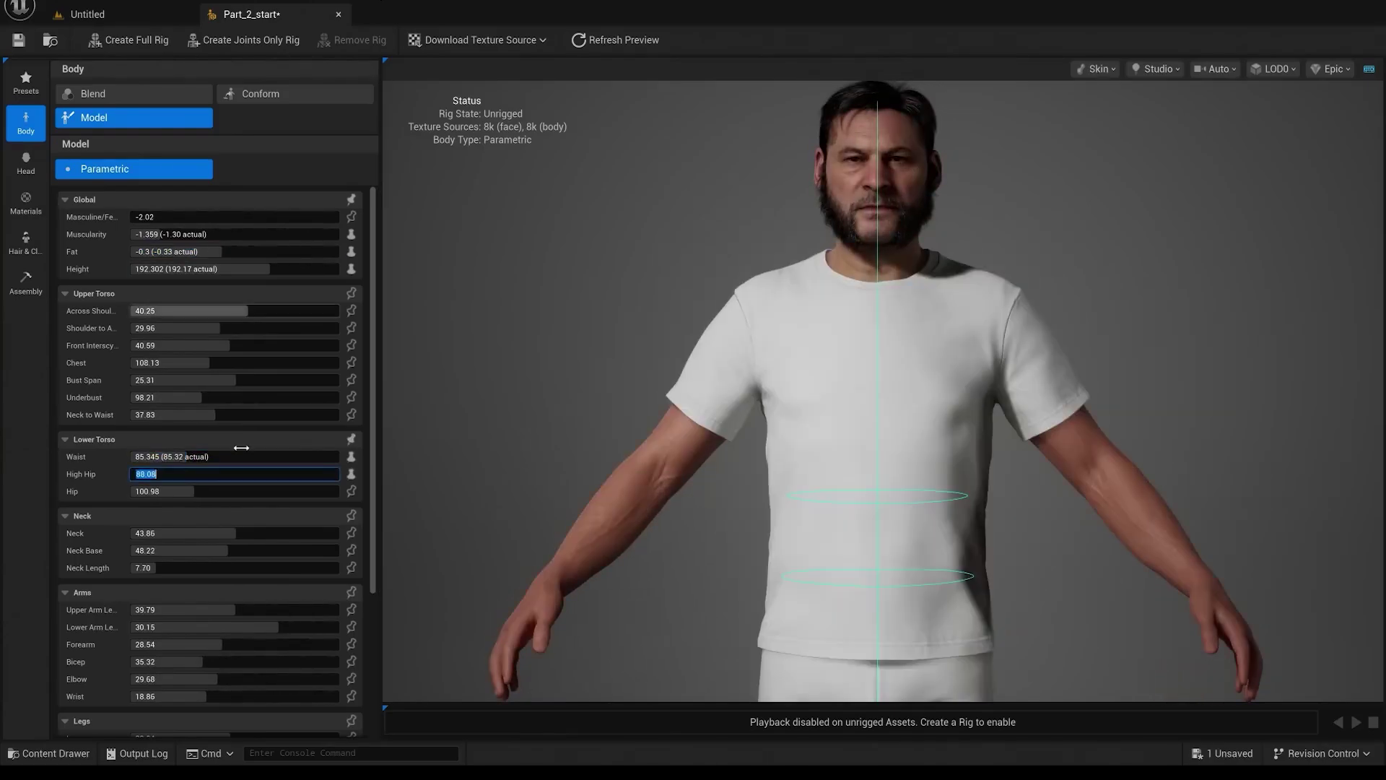
pyautogui.moveTo(246, 310); pyautogui.dragTo(238, 311)
pyautogui.moveTo(217, 362); pyautogui.dragTo(224, 362)
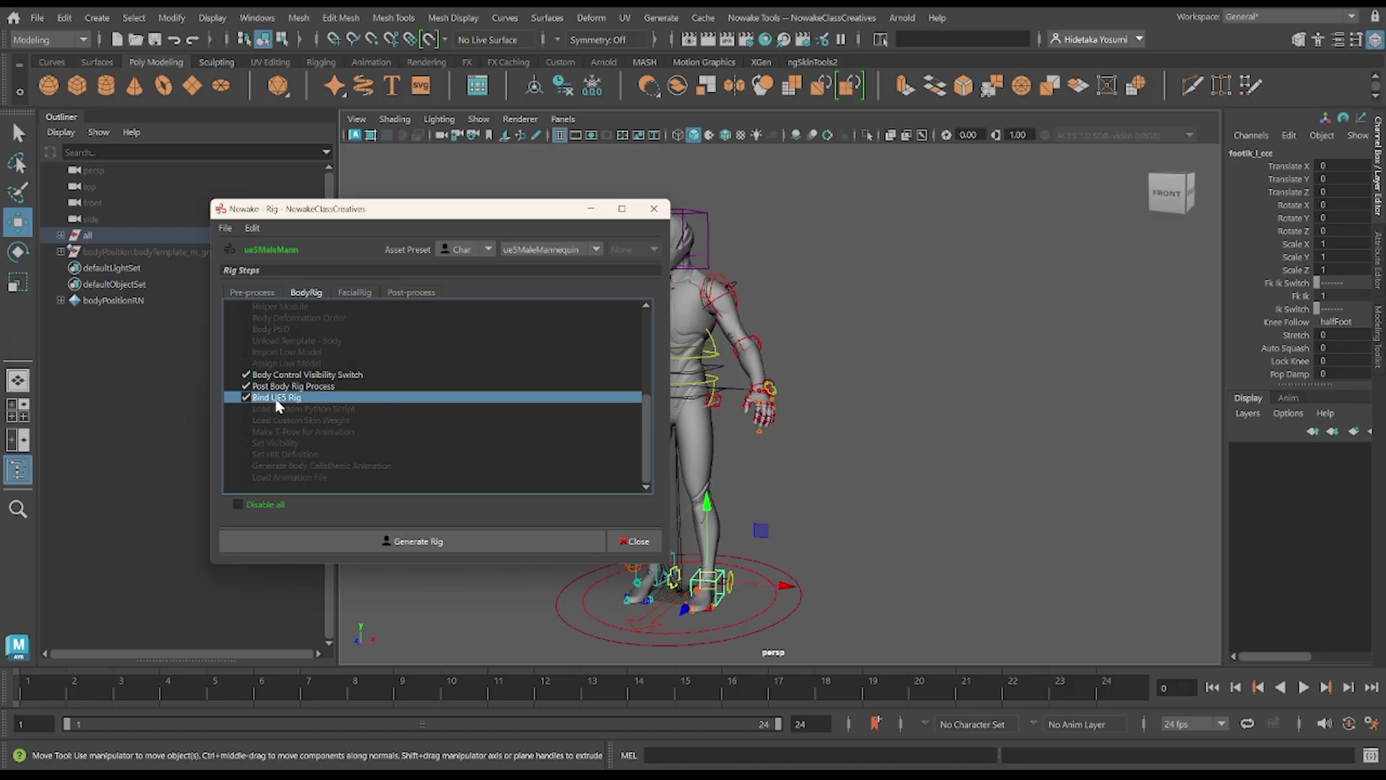
pyautogui.doubleClick(276, 398)
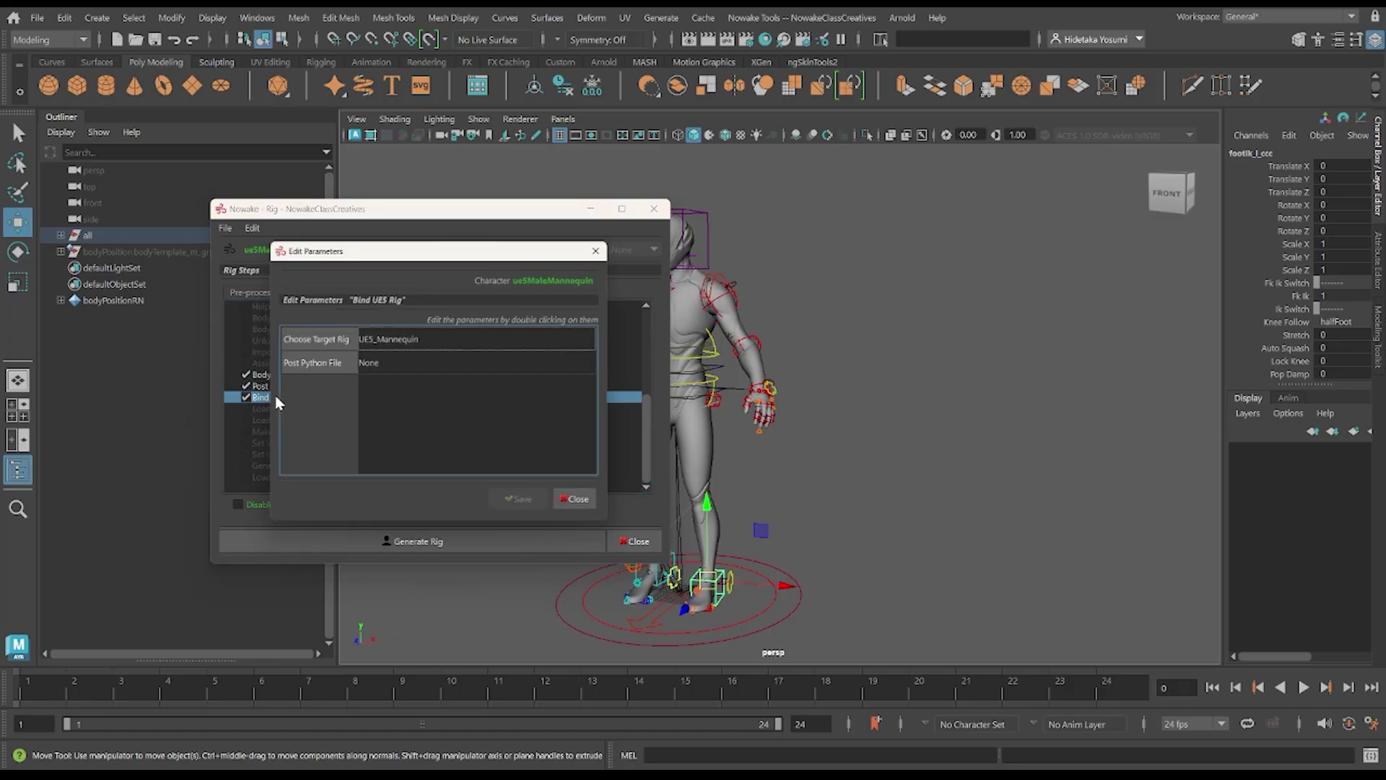
# Set the Bind UE5 Rig target to UE5_Mannequin, save the step, and generate the rig.
pyautogui.doubleClick(398, 337)
pyautogui.click(402, 354)
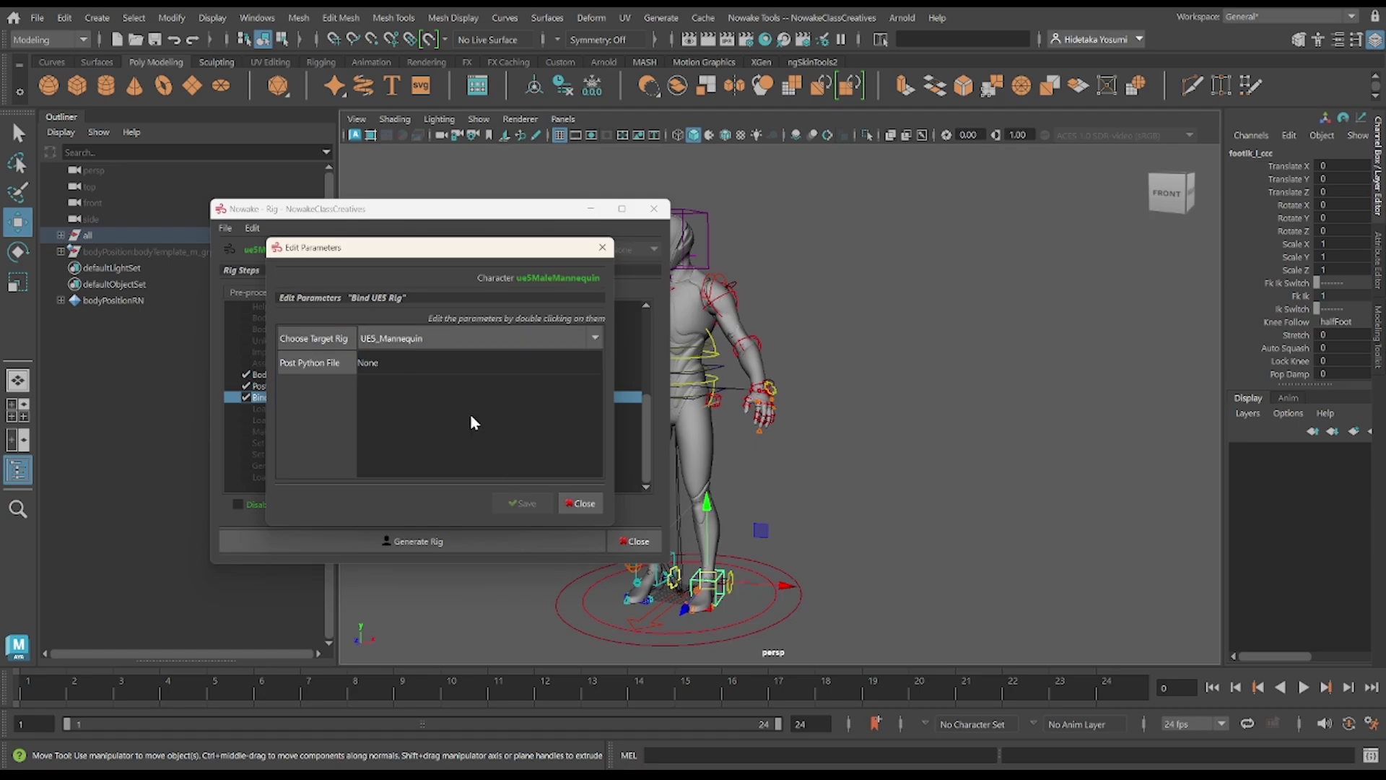
pyautogui.click(524, 504)
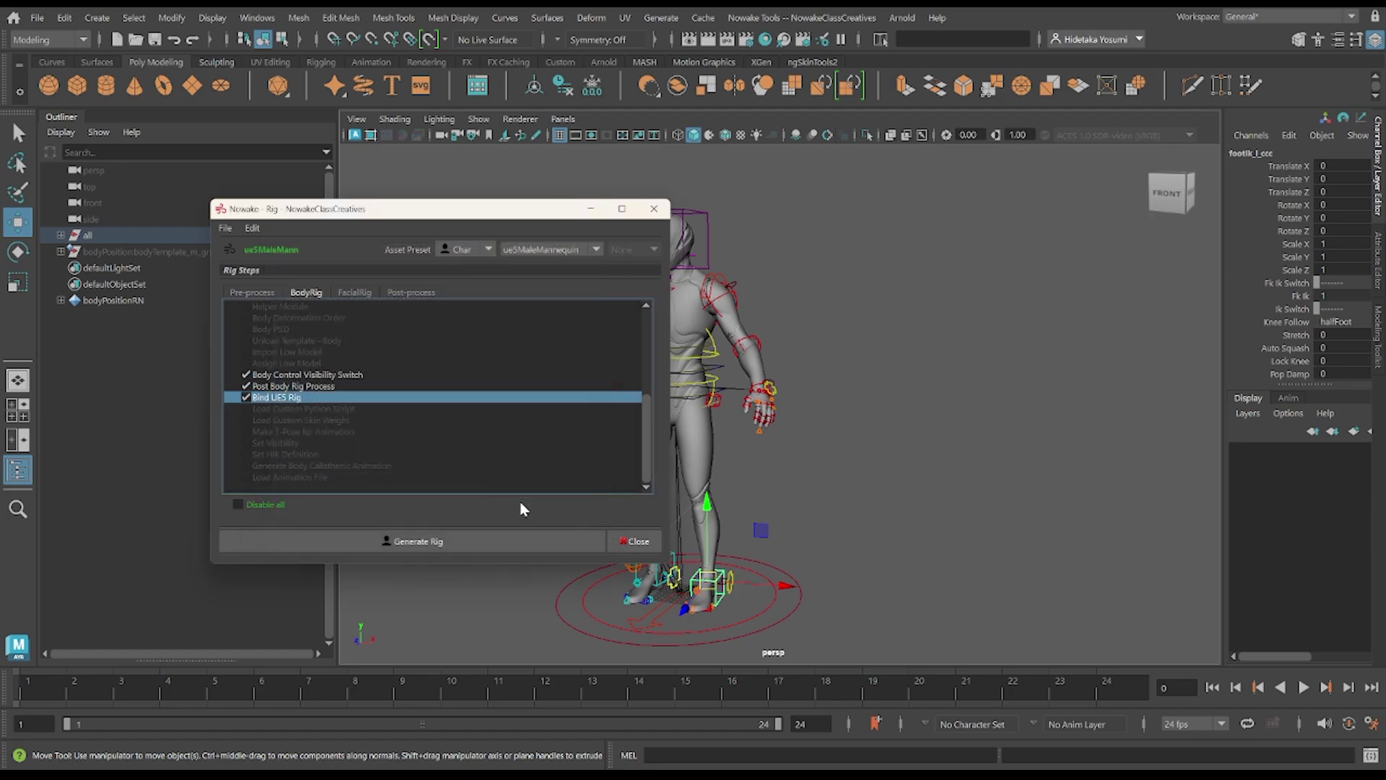
pyautogui.click(434, 539)
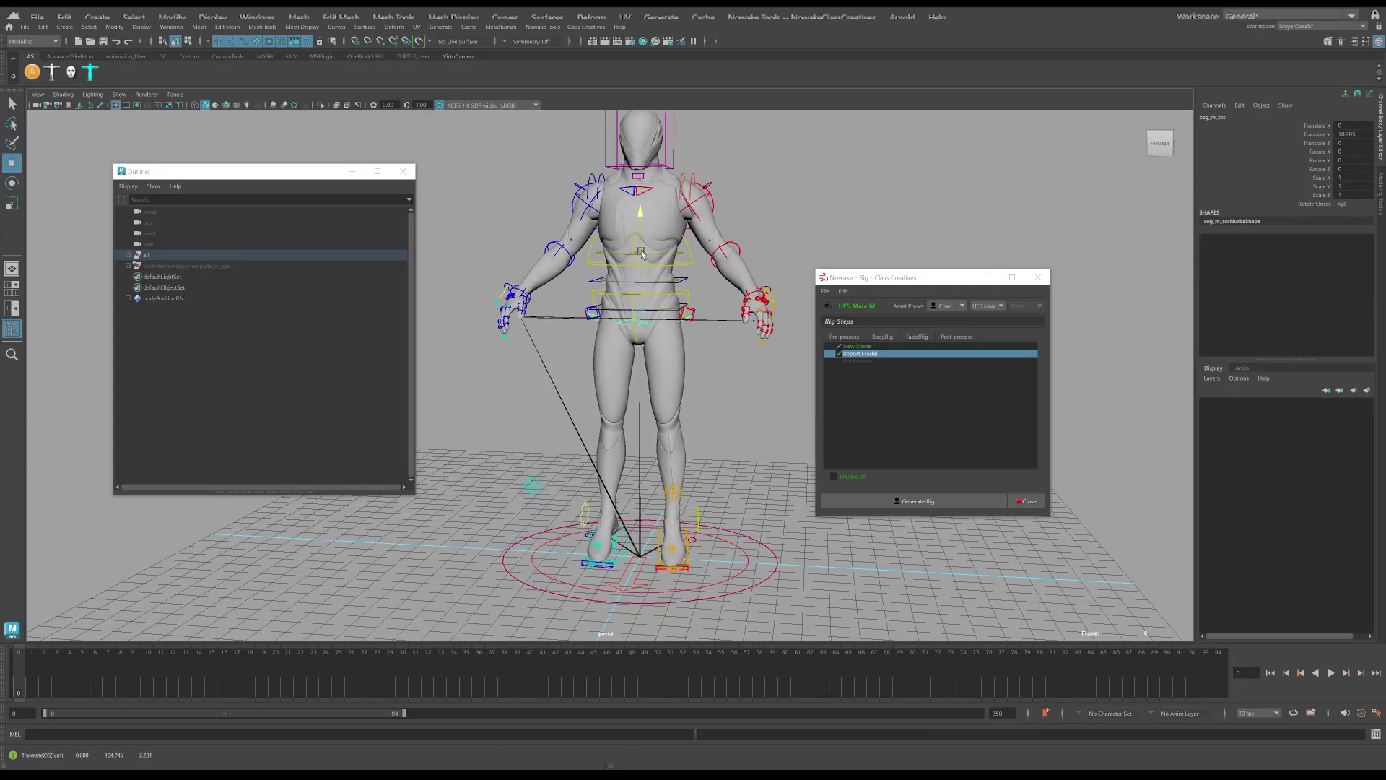
# Undo the recent control changes and blend the body shape between presets.
pyautogui.hotkey('ctrl', 'z')
pyautogui.press('e')
pyautogui.hotkey('ctrl', 'z')
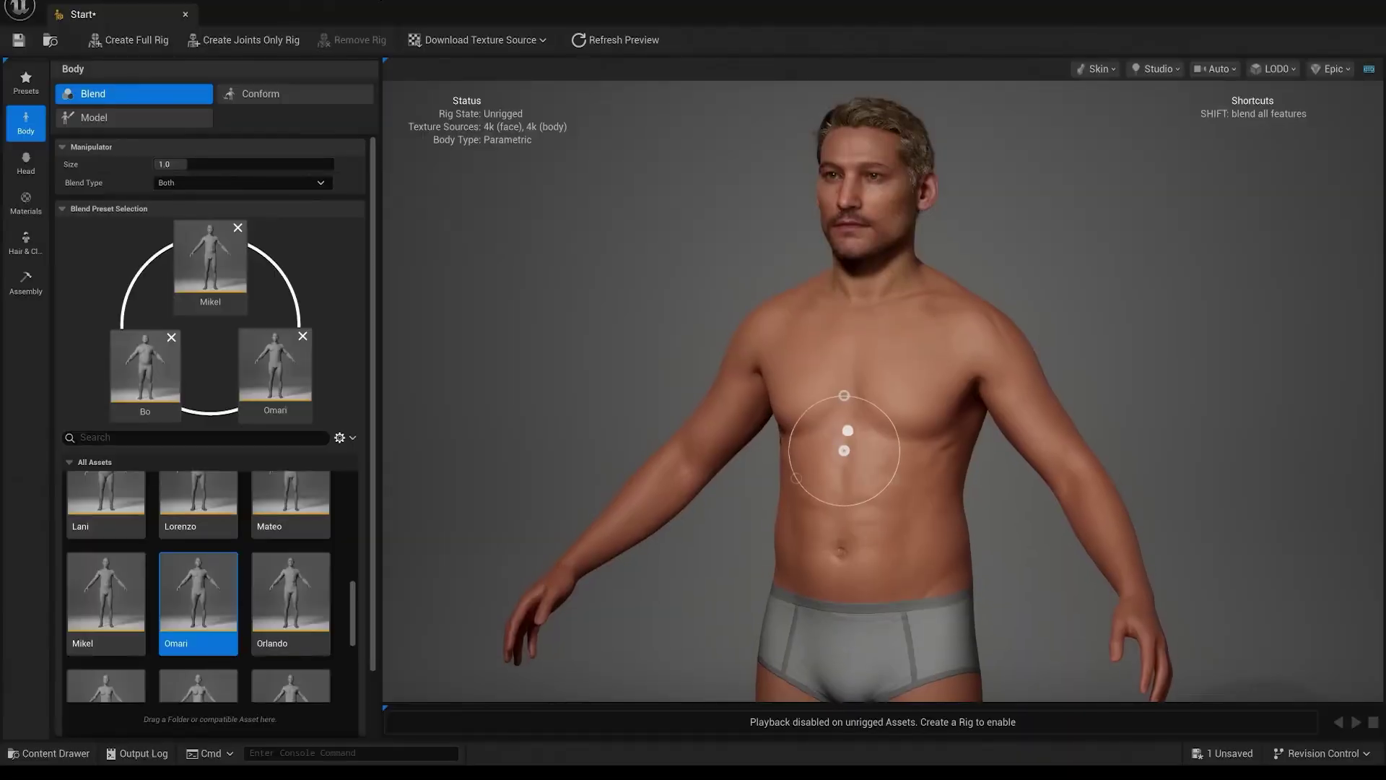
pyautogui.moveTo(836, 468); pyautogui.dragTo(805, 473)
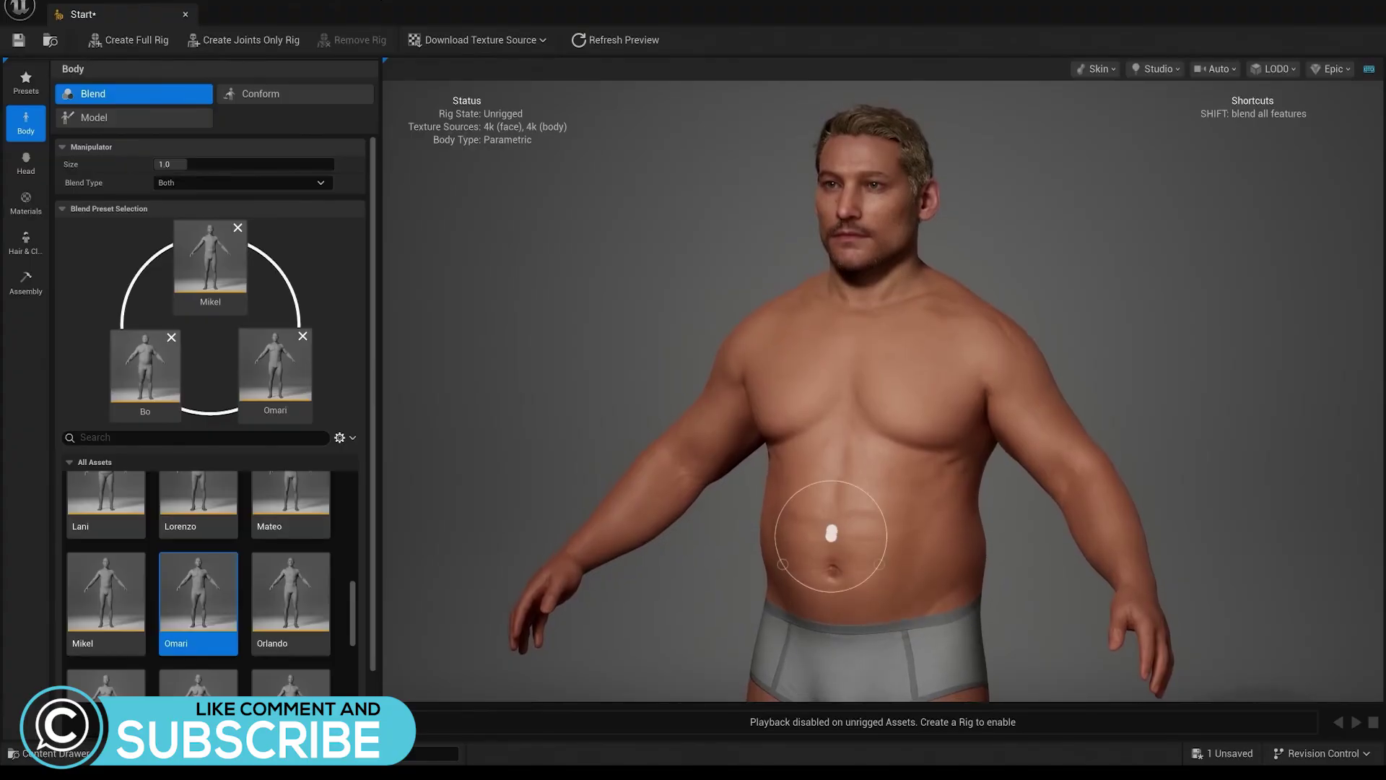
# Blend the abdomen toward a leaner, muscular torso and reshape the upper arm toward Mikel, Bo and Omari.
pyautogui.moveTo(831, 533); pyautogui.dragTo(829, 496)
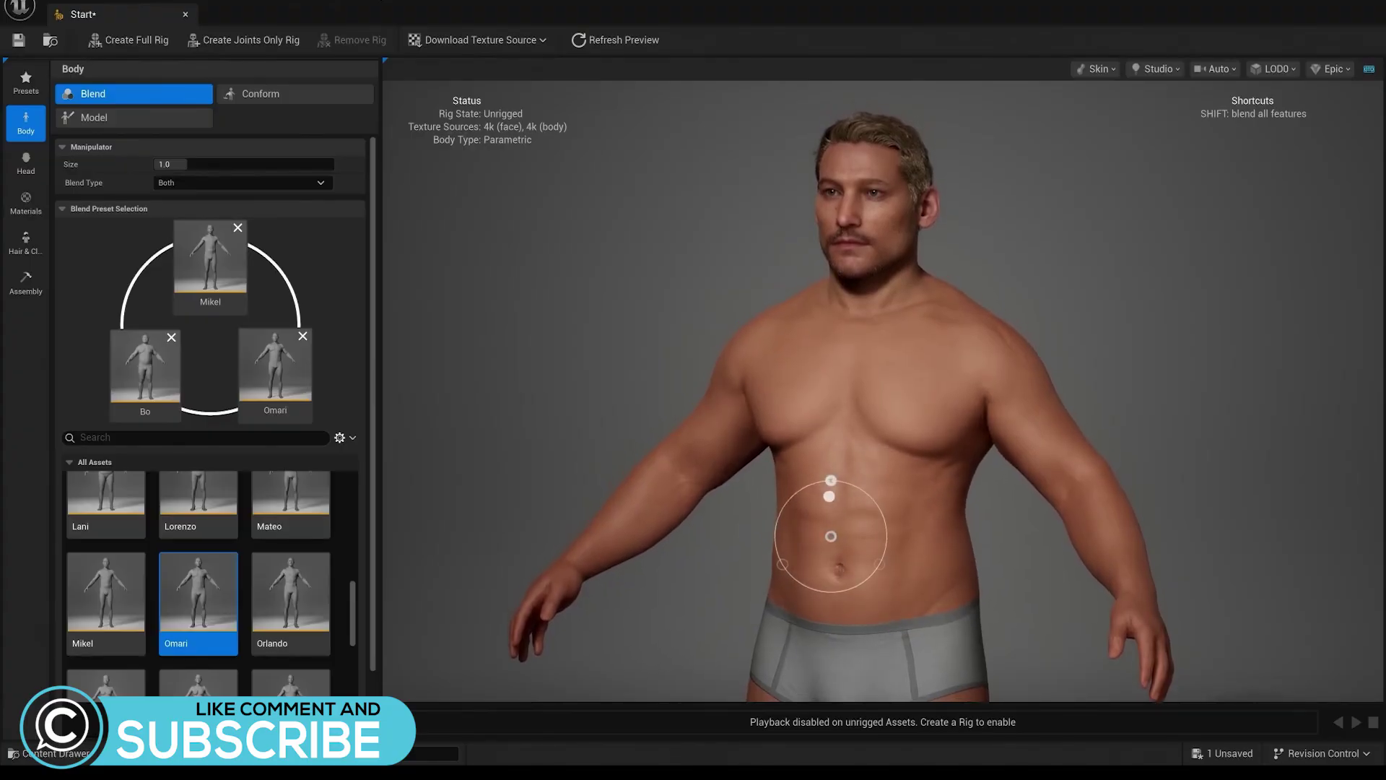
pyautogui.moveTo(1025, 426); pyautogui.dragTo(1071, 455)
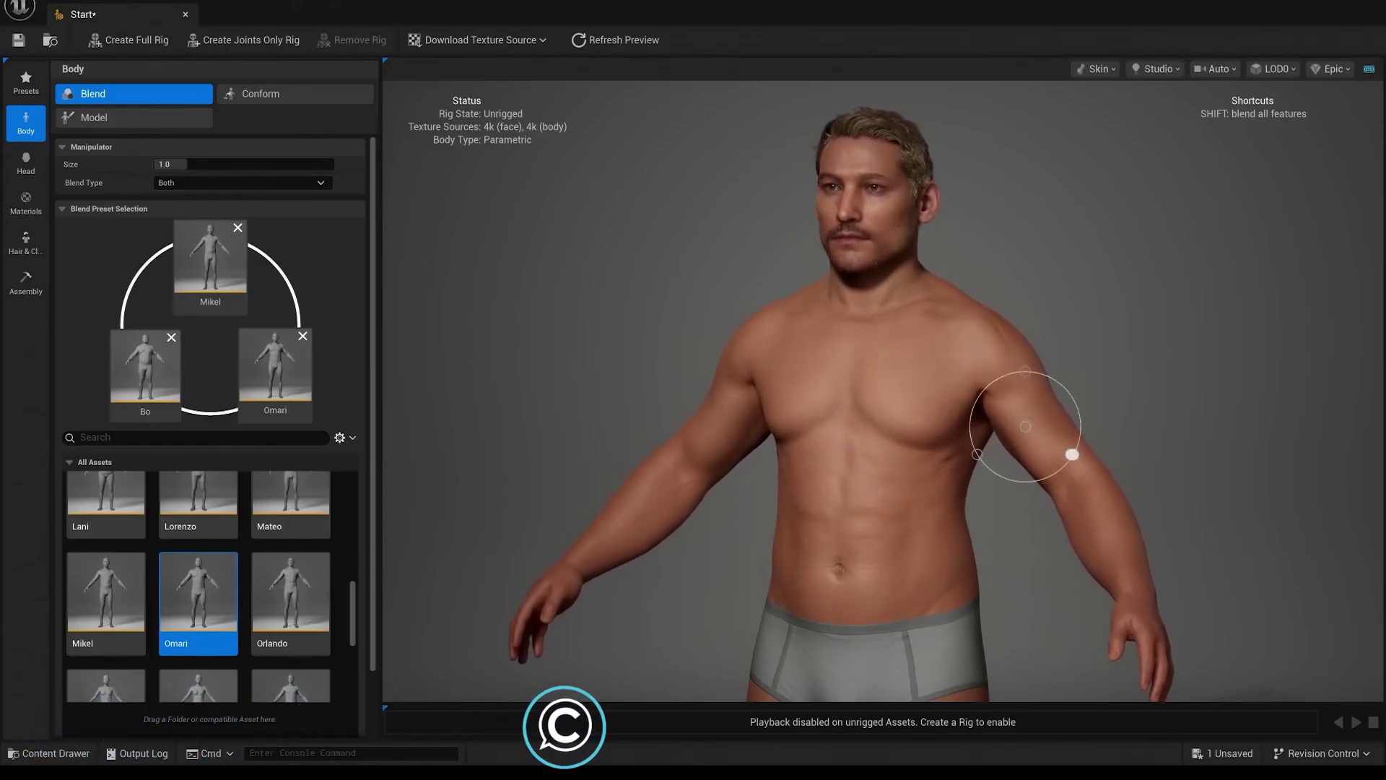